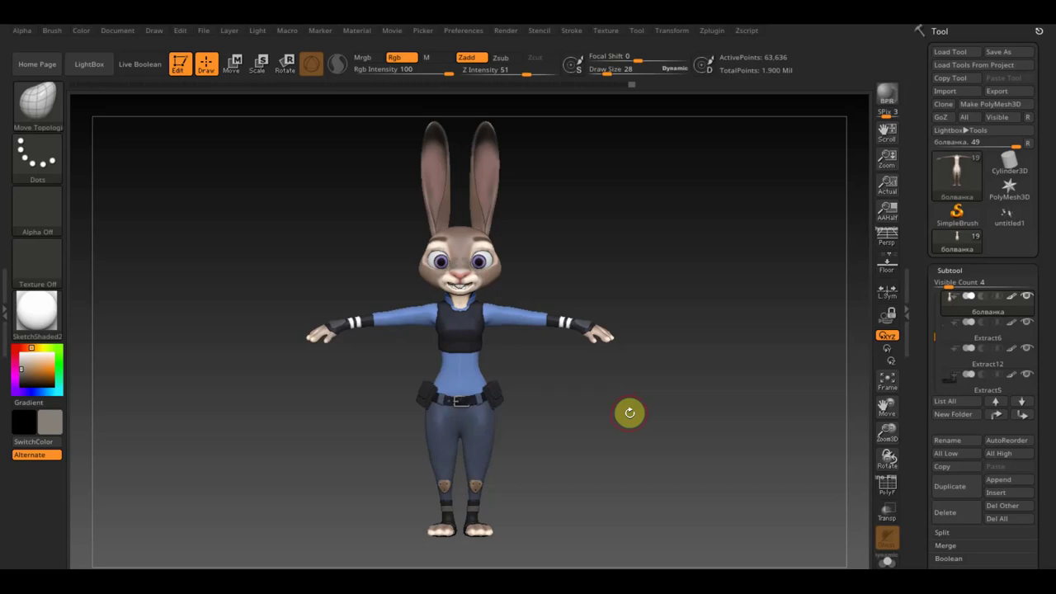
Step: Compare the side view of the model against the enlarged reference images, then zoom onto the torso
{"action": "mouse_move", "coordinate": [626, 401]}
{"action": "left_mouse_down"}
{"action": "mouse_move", "coordinate": [689, 402]}
{"action": "mouse_move", "coordinate": [629, 401]}
{"action": "left_mouse_up"}
{"action": "left_click", "coordinate": [454, 262]}
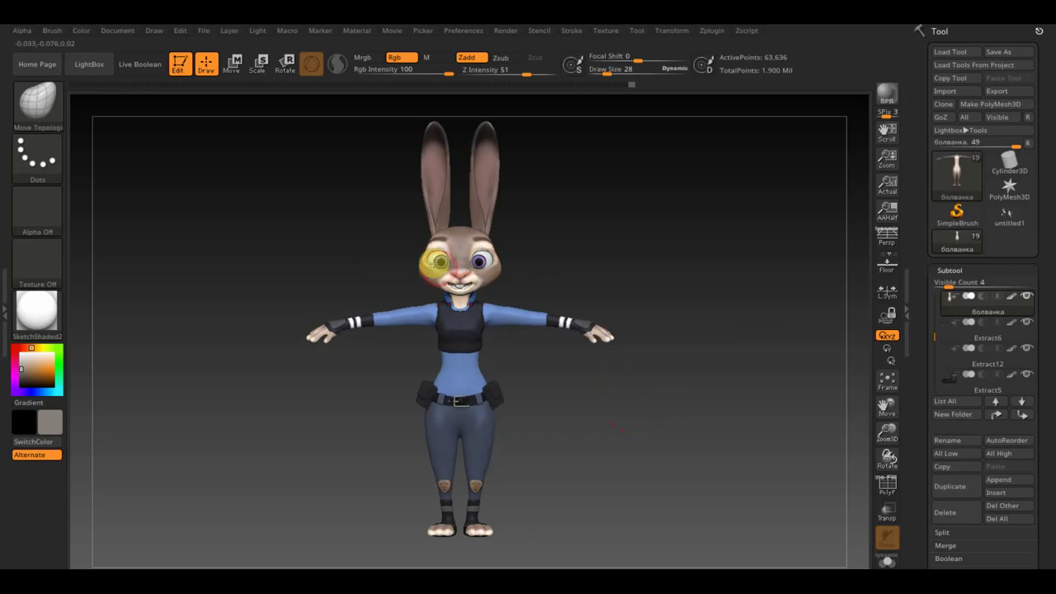
{"action": "key", "text": "shift+z"}
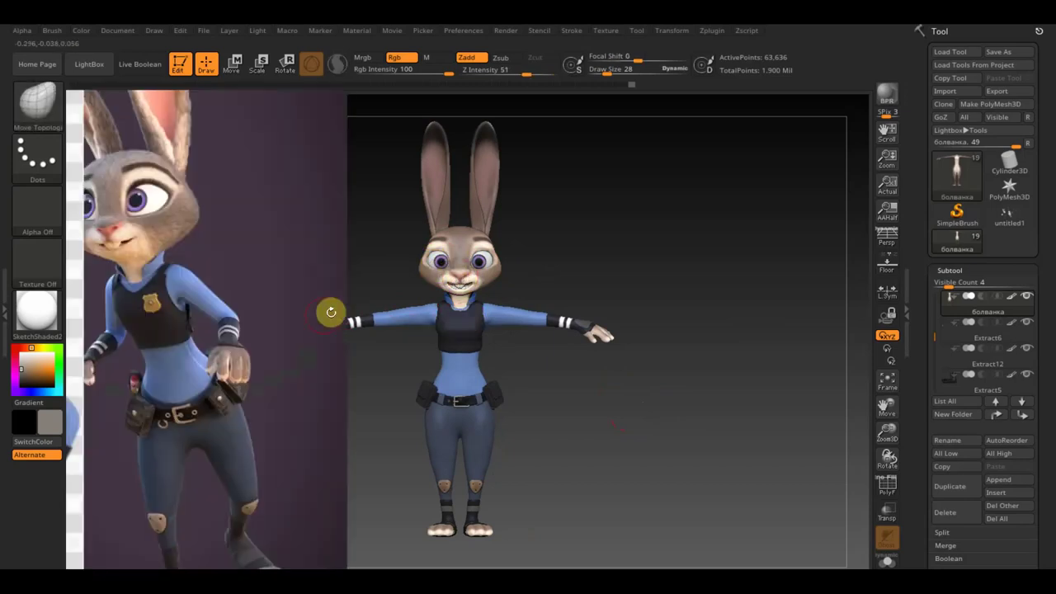
{"action": "key", "text": "z"}
{"action": "mouse_move", "coordinate": [589, 359]}
{"action": "left_mouse_down"}
{"action": "mouse_move", "coordinate": [644, 401]}
{"action": "mouse_move", "coordinate": [812, 382]}
{"action": "mouse_move", "coordinate": [943, 383]}
{"action": "mouse_move", "coordinate": [930, 415]}
{"action": "left_mouse_up"}
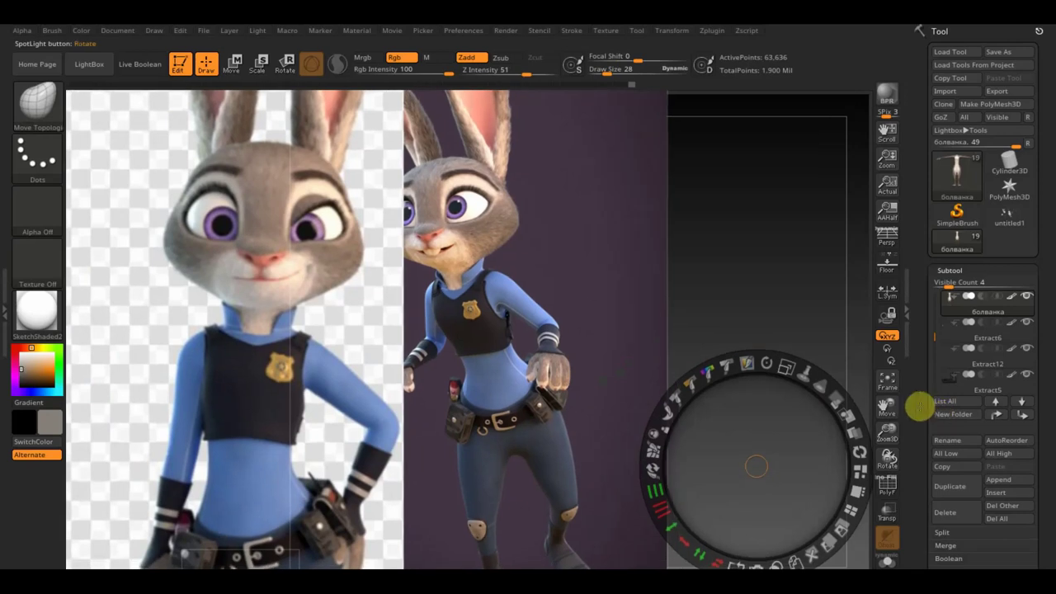
{"action": "key", "text": "shift+z"}
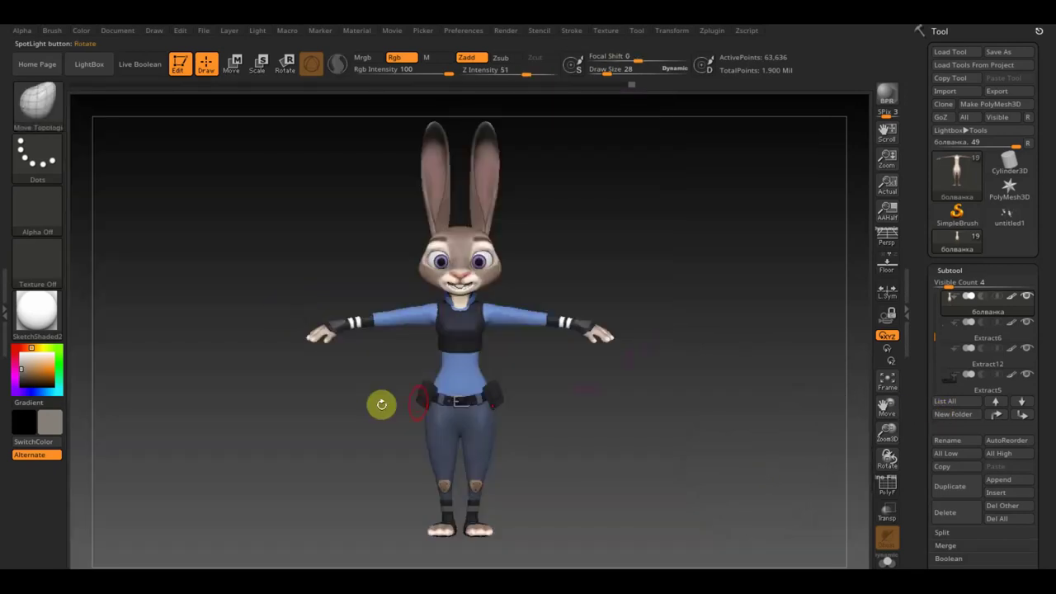
{"action": "mouse_move", "coordinate": [594, 399]}
{"action": "left_mouse_down", "text": "alt"}
{"action": "mouse_move", "coordinate": [632, 488]}
{"action": "mouse_move", "coordinate": [632, 431]}
{"action": "mouse_move", "coordinate": [596, 358]}
{"action": "left_mouse_up", "text": "alt"}
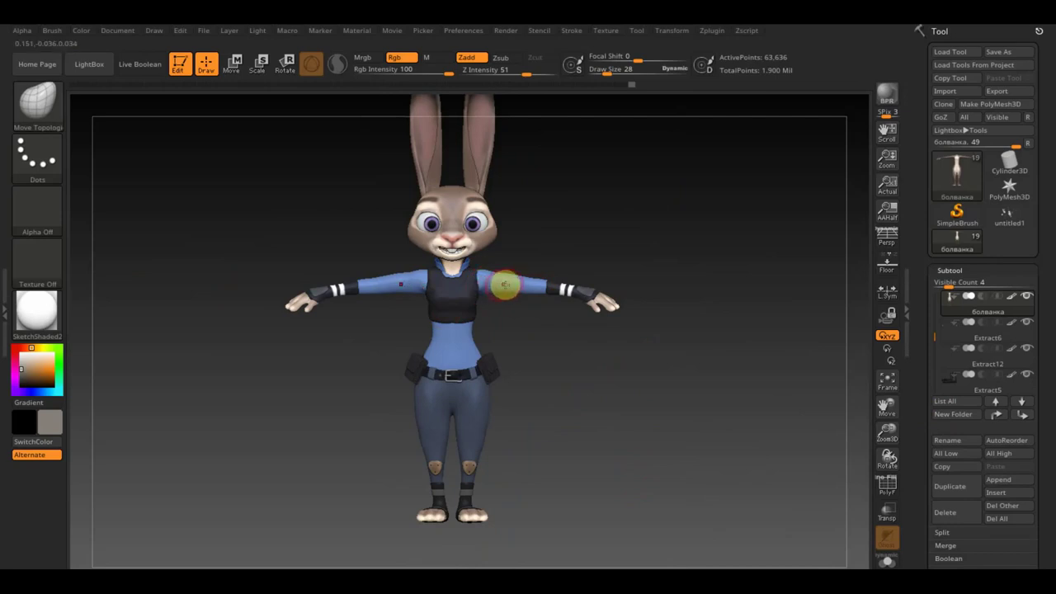
Step: Reshape the left waist and belt area with the Move Topological brush
{"action": "mouse_move", "coordinate": [533, 370]}
{"action": "left_mouse_down"}
{"action": "mouse_move", "coordinate": [522, 410]}
{"action": "mouse_move", "coordinate": [613, 490]}
{"action": "left_mouse_up"}
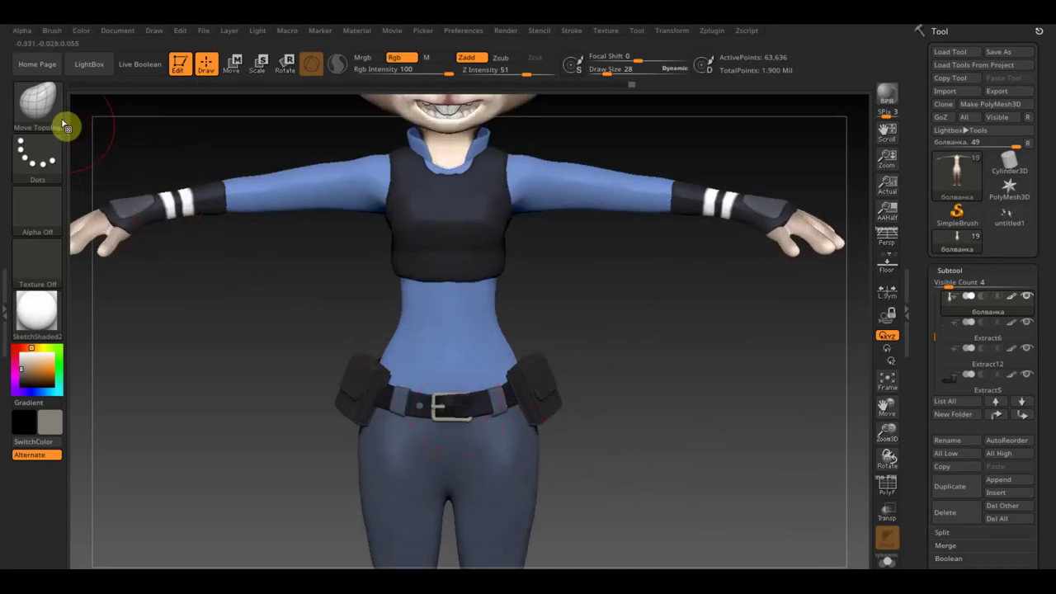
{"action": "left_click", "coordinate": [56, 114]}
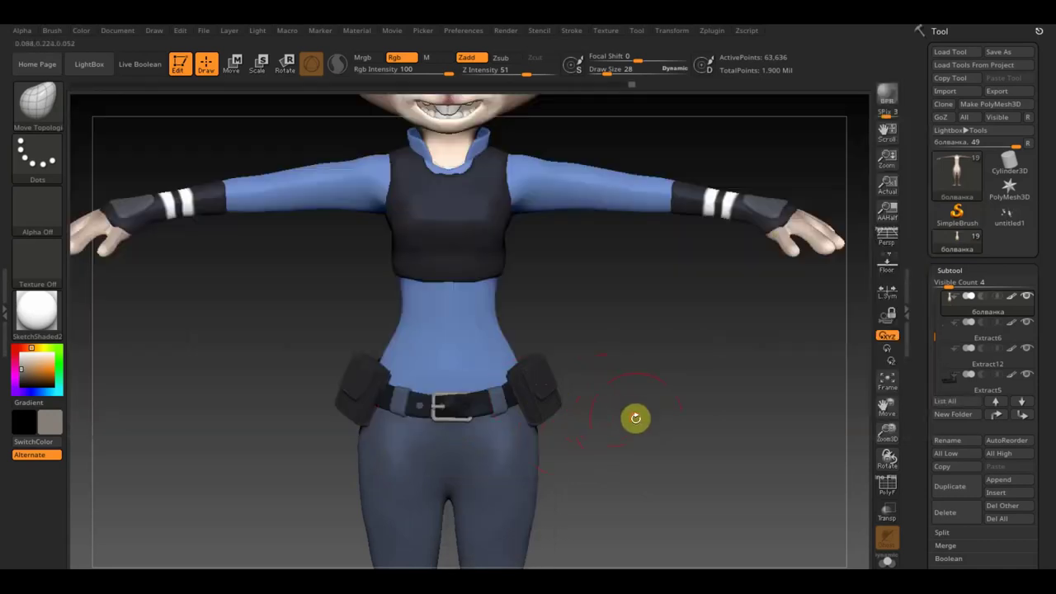
{"action": "left_click_drag", "start_coordinate": [636, 417], "coordinate": [545, 342], "text": "alt"}
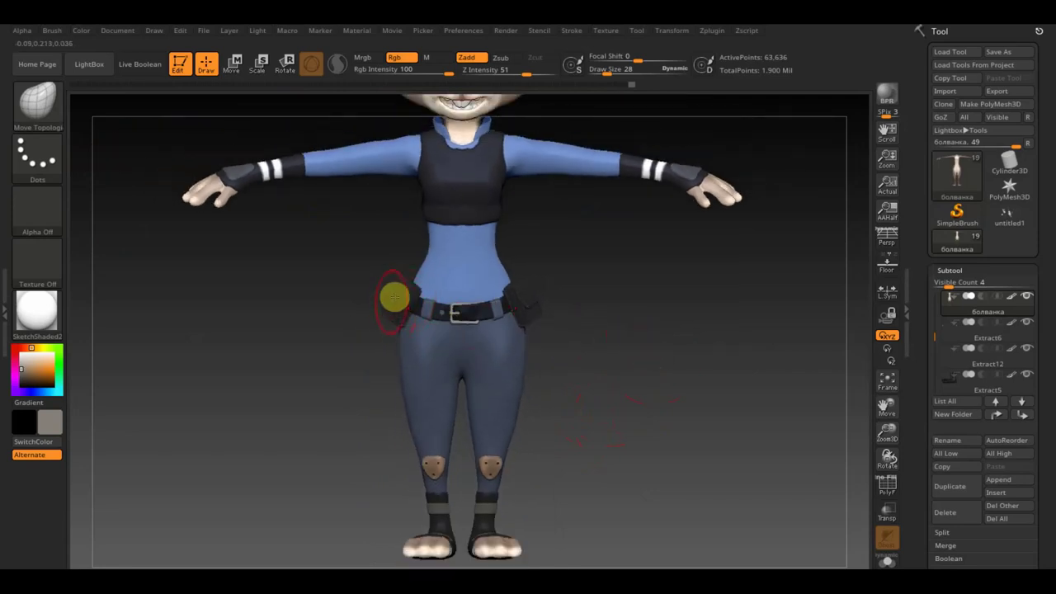
{"action": "left_click_drag", "start_coordinate": [401, 299], "coordinate": [395, 301]}
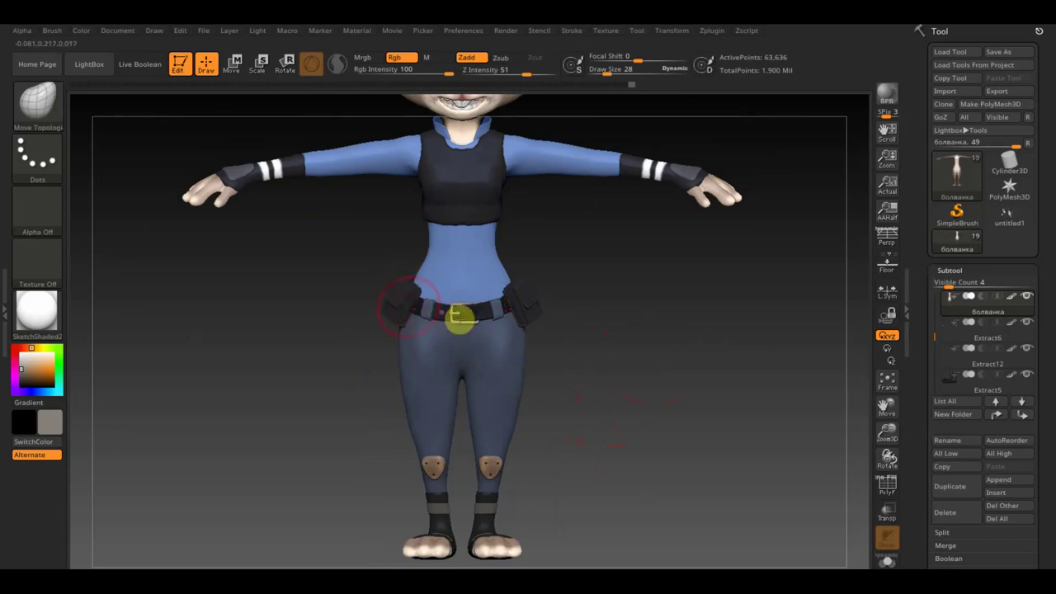
Step: Smooth the reshaped waist and make Extract3 the active subtool
{"action": "mouse_move", "coordinate": [592, 366]}
{"action": "left_mouse_down", "text": "shift"}
{"action": "mouse_move", "coordinate": [583, 313]}
{"action": "mouse_move", "coordinate": [601, 473]}
{"action": "left_mouse_up", "text": "shift"}
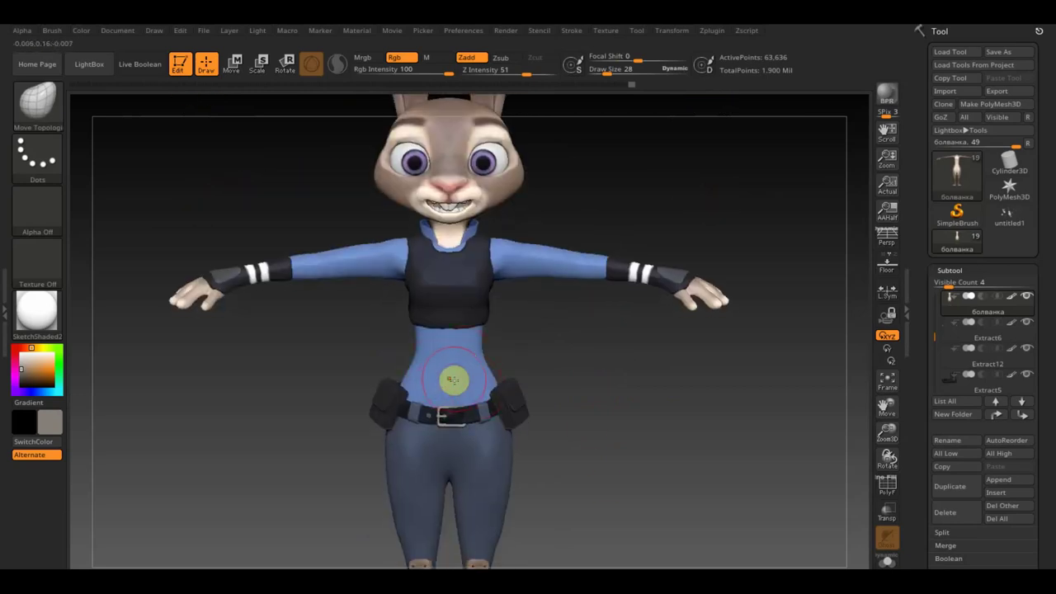
{"action": "key", "text": "shift"}
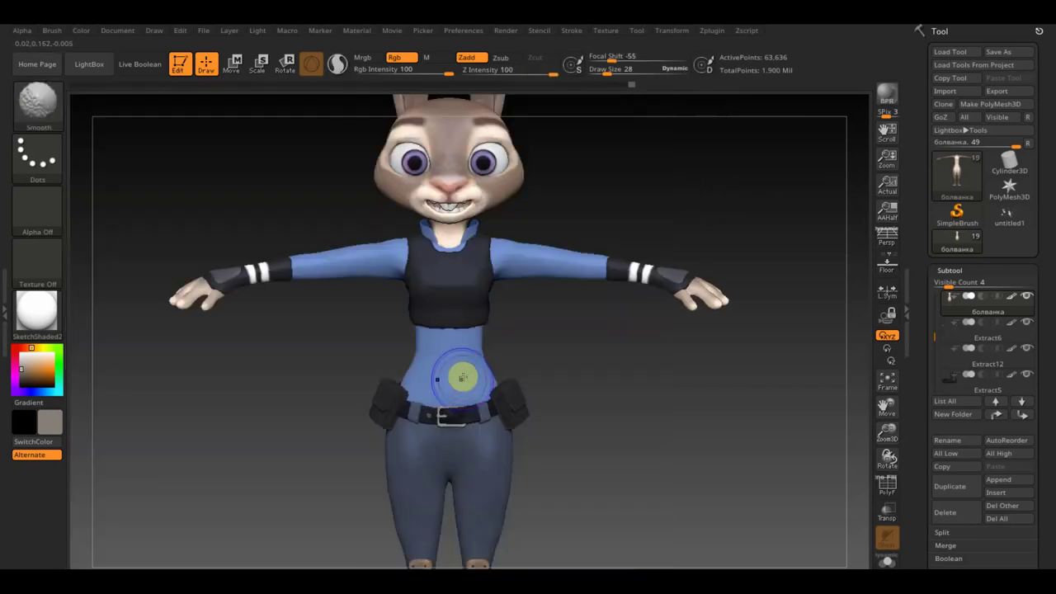
{"action": "left_click", "coordinate": [453, 377], "text": "alt"}
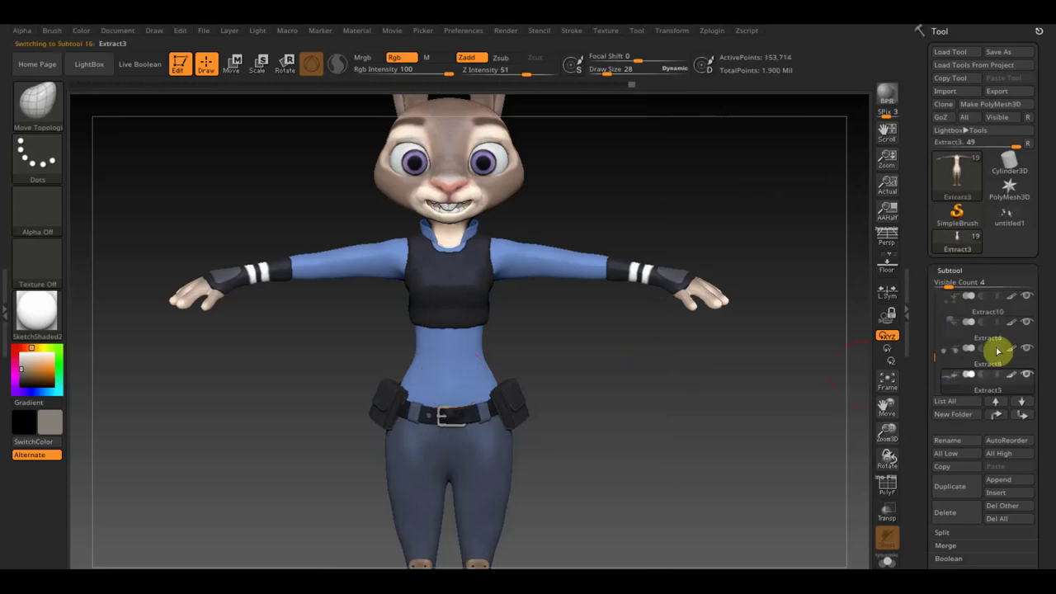
Step: Solo the Extract3 shirt, switch to the Extract4 pants, and sample their blue-grey with the Standard brush
{"action": "left_click", "coordinate": [1027, 373], "text": "ctrl+shift"}
{"action": "mouse_move", "coordinate": [785, 374]}
{"action": "left_mouse_down"}
{"action": "mouse_move", "coordinate": [715, 438]}
{"action": "mouse_move", "coordinate": [828, 399]}
{"action": "left_mouse_up"}
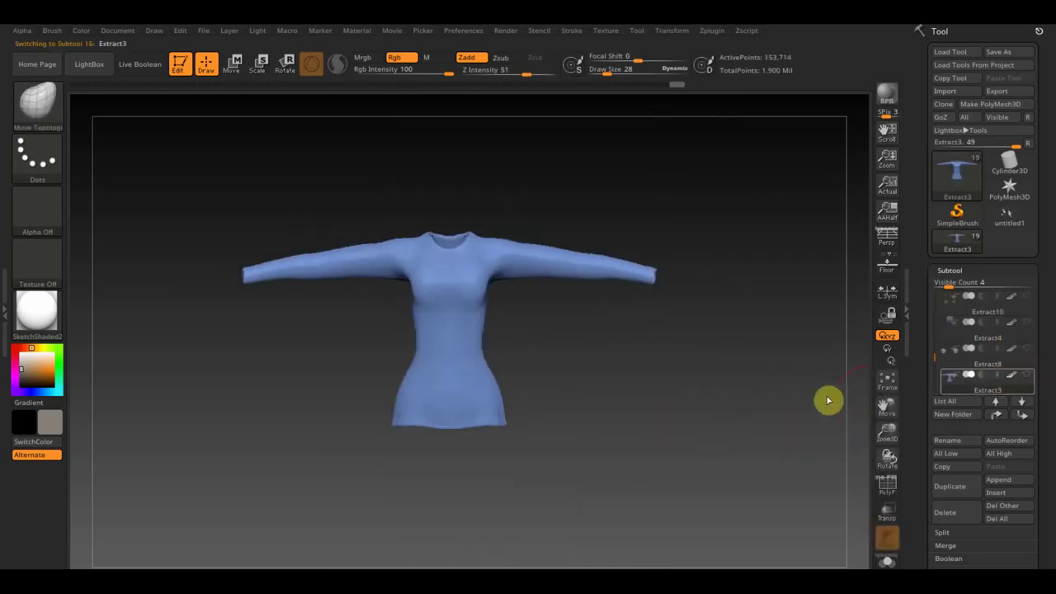
{"action": "left_click", "coordinate": [953, 343], "text": "ctrl+shift"}
{"action": "mouse_move", "coordinate": [667, 403]}
{"action": "left_mouse_down"}
{"action": "mouse_move", "coordinate": [620, 430]}
{"action": "mouse_move", "coordinate": [634, 417]}
{"action": "left_mouse_up"}
{"action": "left_click", "coordinate": [37, 103]}
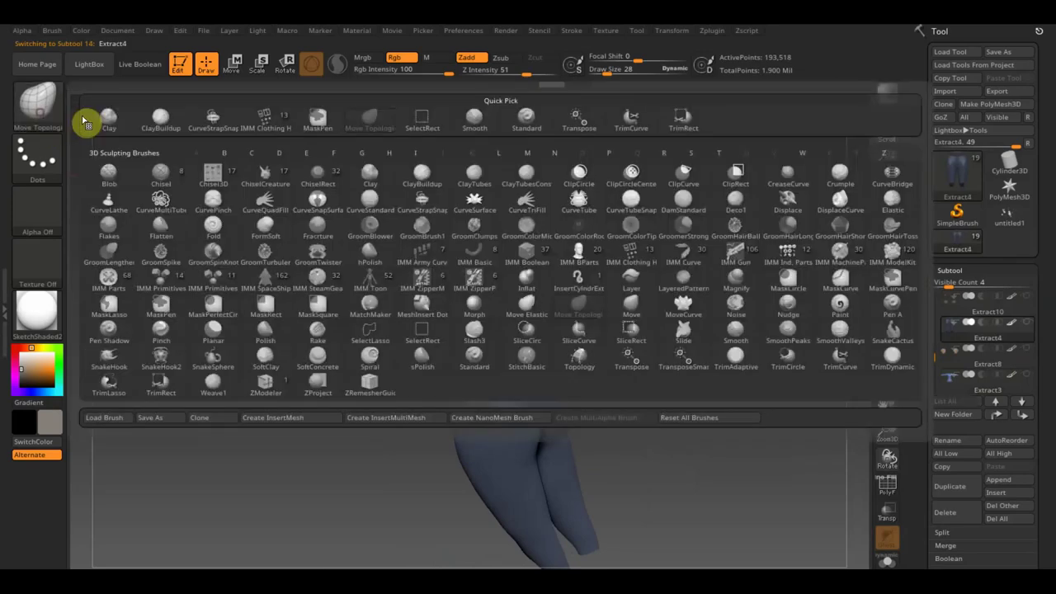
{"action": "left_click", "coordinate": [530, 117]}
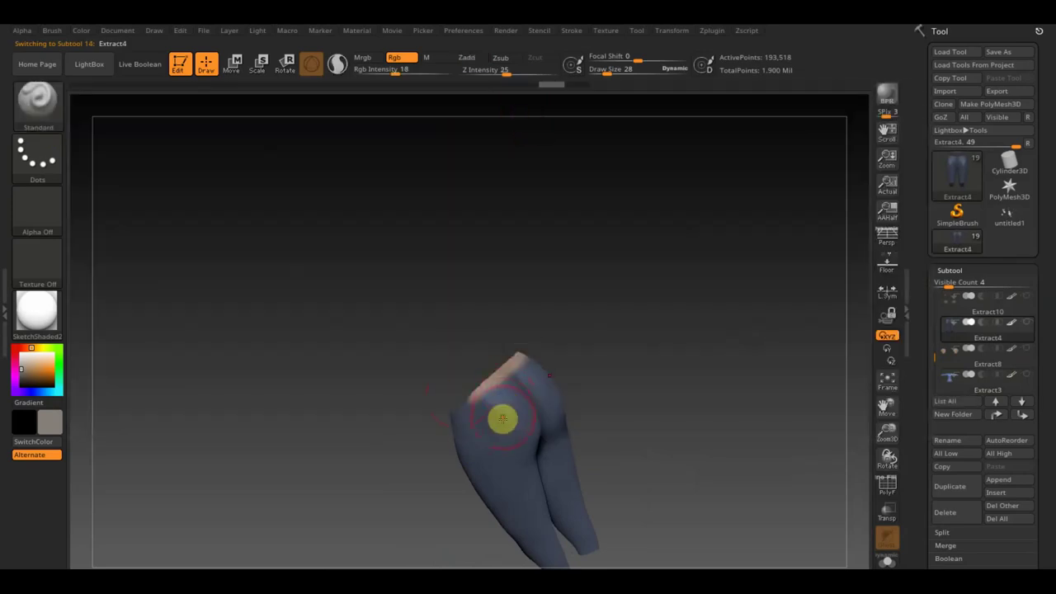
{"action": "key", "text": "c"}
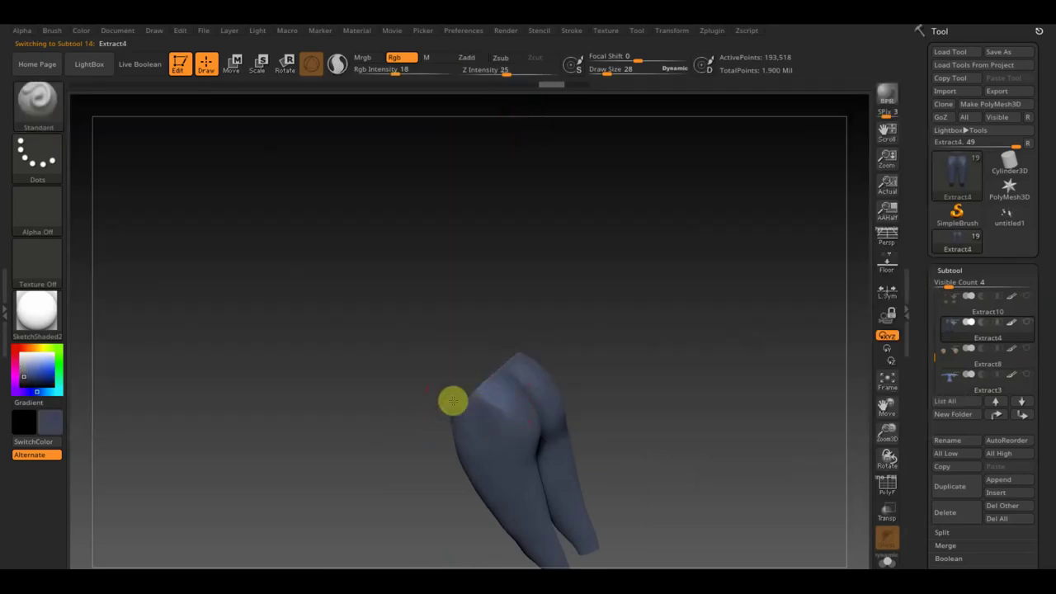
Step: Clear the mask from both knees and switch to the Extract8 knee patches
{"action": "mouse_move", "coordinate": [589, 385]}
{"action": "left_mouse_down"}
{"action": "mouse_move", "coordinate": [638, 424]}
{"action": "mouse_move", "coordinate": [698, 368]}
{"action": "mouse_move", "coordinate": [682, 417]}
{"action": "mouse_move", "coordinate": [651, 275]}
{"action": "mouse_move", "coordinate": [639, 382]}
{"action": "mouse_move", "coordinate": [639, 361]}
{"action": "mouse_move", "coordinate": [665, 420]}
{"action": "mouse_move", "coordinate": [544, 352]}
{"action": "left_mouse_up"}
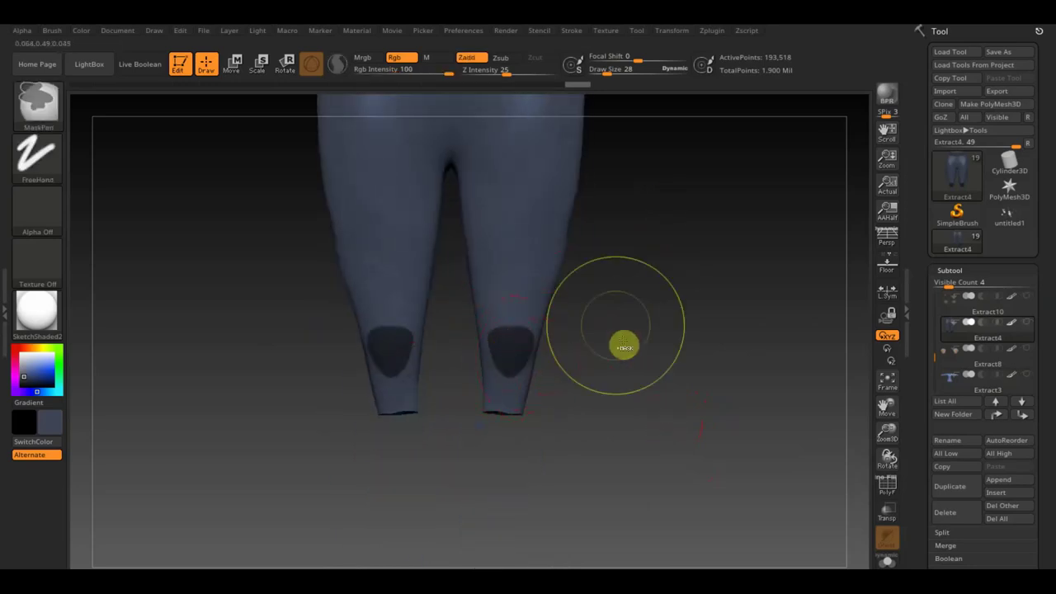
{"action": "left_click", "coordinate": [636, 359], "text": "ctrl"}
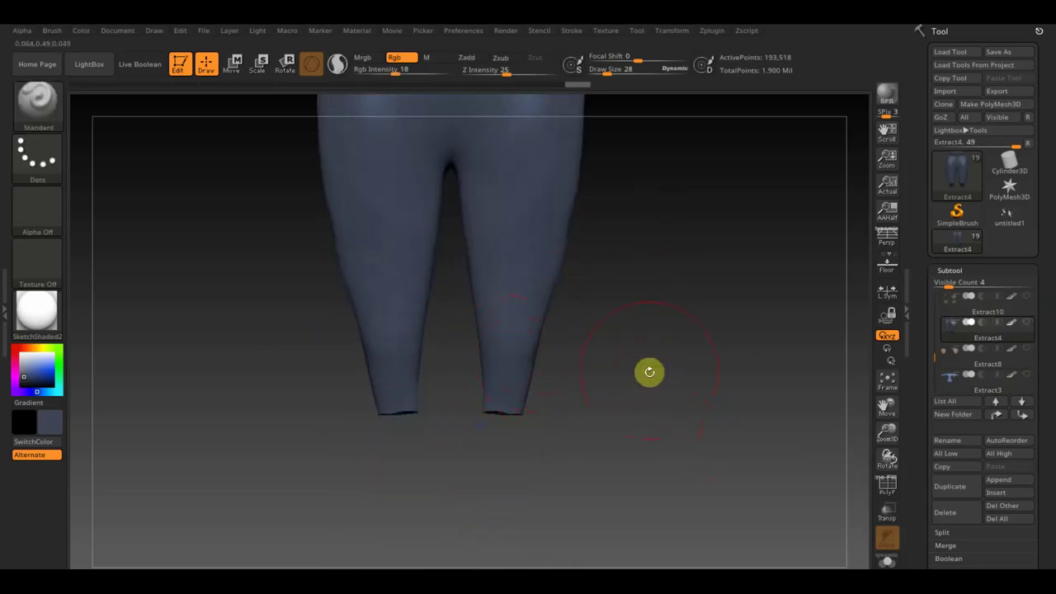
{"action": "left_click", "coordinate": [955, 360]}
{"action": "mouse_move", "coordinate": [762, 373]}
{"action": "left_mouse_down"}
{"action": "mouse_move", "coordinate": [715, 451]}
{"action": "mouse_move", "coordinate": [675, 473]}
{"action": "mouse_move", "coordinate": [636, 473]}
{"action": "mouse_move", "coordinate": [690, 465]}
{"action": "mouse_move", "coordinate": [741, 395]}
{"action": "mouse_move", "coordinate": [738, 410]}
{"action": "left_mouse_up"}
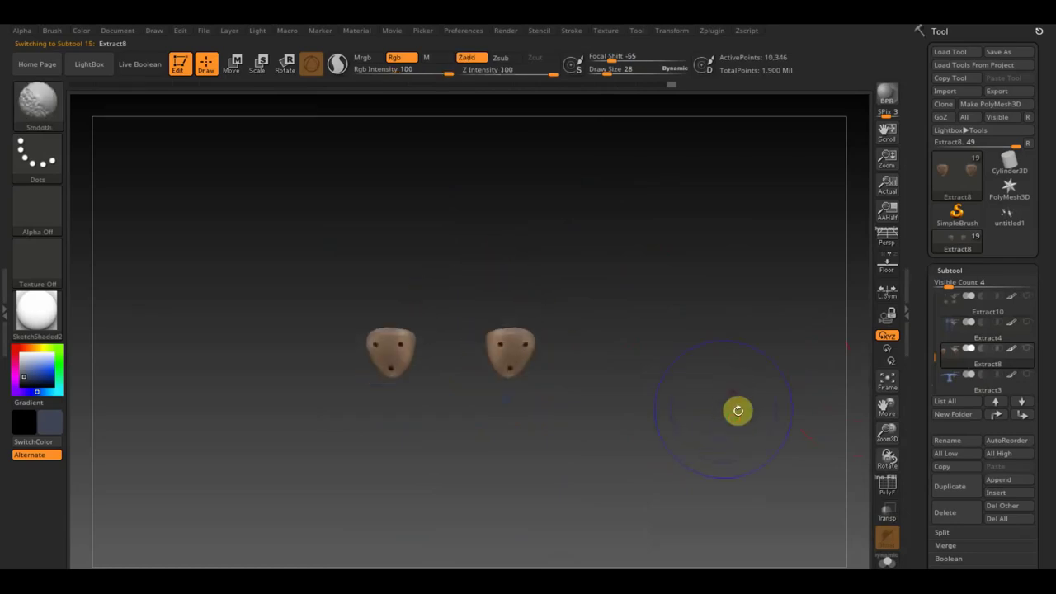
{"action": "mouse_move", "coordinate": [986, 378]}
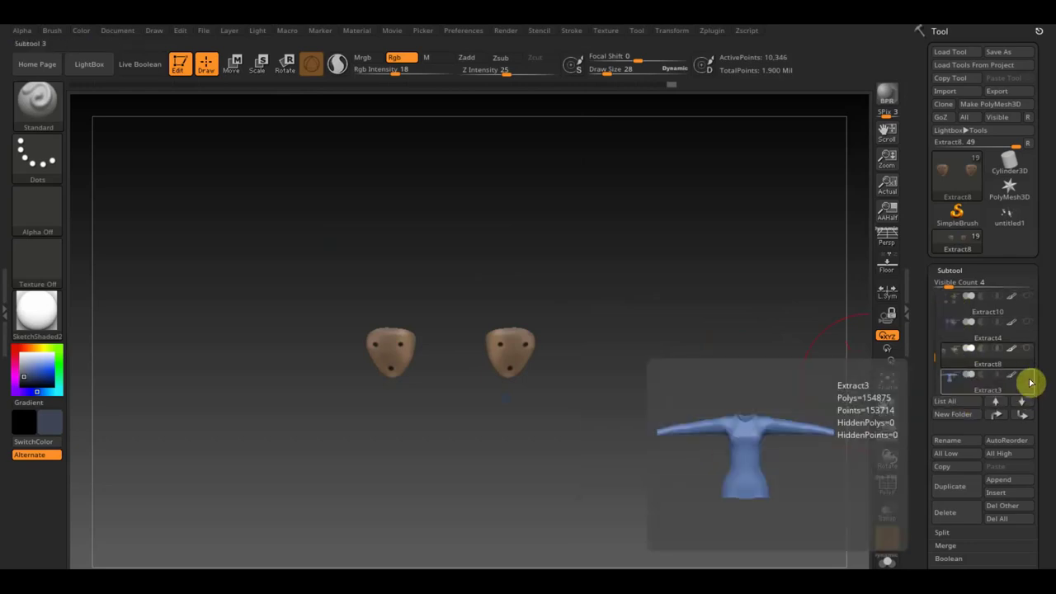
Step: Turn Solo off to show all subtools and inspect the leg and foot
{"action": "key", "text": "shift"}
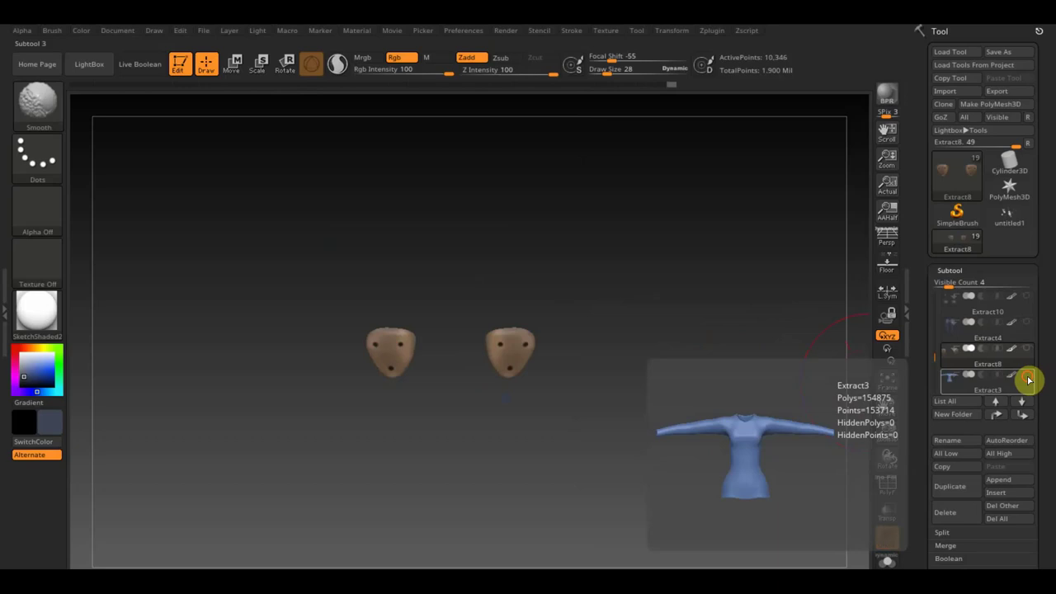
{"action": "left_click", "coordinate": [1029, 379]}
{"action": "mouse_move", "coordinate": [667, 425]}
{"action": "left_mouse_down"}
{"action": "mouse_move", "coordinate": [585, 438]}
{"action": "mouse_move", "coordinate": [448, 439]}
{"action": "left_mouse_up"}
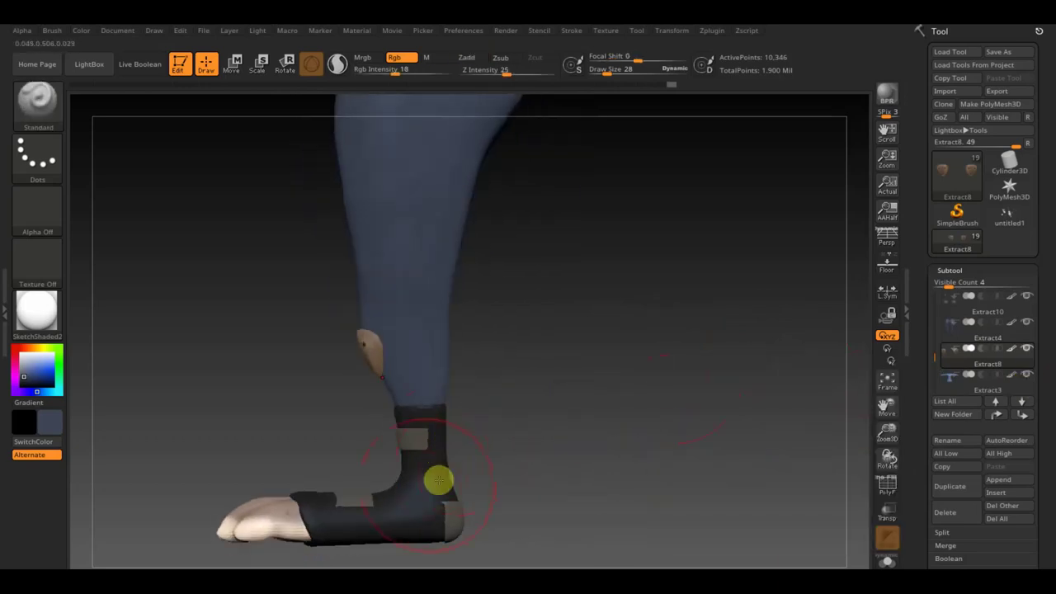
{"action": "mouse_move", "coordinate": [556, 450]}
{"action": "left_mouse_down"}
{"action": "mouse_move", "coordinate": [578, 380]}
{"action": "mouse_move", "coordinate": [599, 446]}
{"action": "mouse_move", "coordinate": [596, 510]}
{"action": "mouse_move", "coordinate": [587, 443]}
{"action": "mouse_move", "coordinate": [620, 504]}
{"action": "mouse_move", "coordinate": [680, 490]}
{"action": "mouse_move", "coordinate": [815, 189]}
{"action": "mouse_move", "coordinate": [677, 377]}
{"action": "mouse_move", "coordinate": [719, 375]}
{"action": "left_mouse_up"}
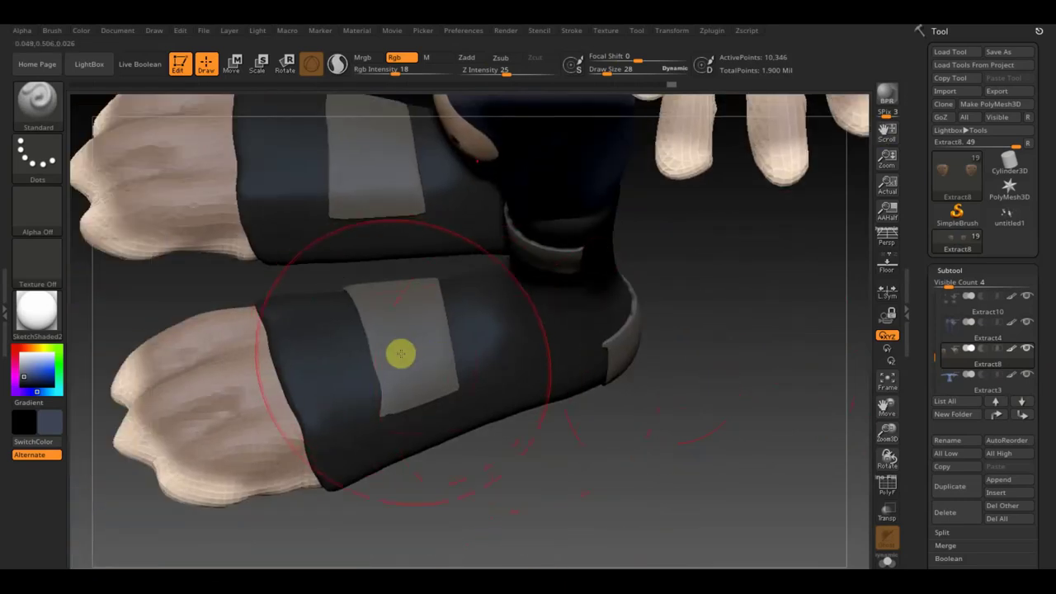
{"action": "mouse_move", "coordinate": [460, 451]}
{"action": "left_mouse_down"}
{"action": "mouse_move", "coordinate": [497, 528]}
{"action": "mouse_move", "coordinate": [489, 486]}
{"action": "mouse_move", "coordinate": [498, 476]}
{"action": "left_mouse_up"}
{"action": "left_click_drag", "start_coordinate": [420, 475], "coordinate": [354, 144]}
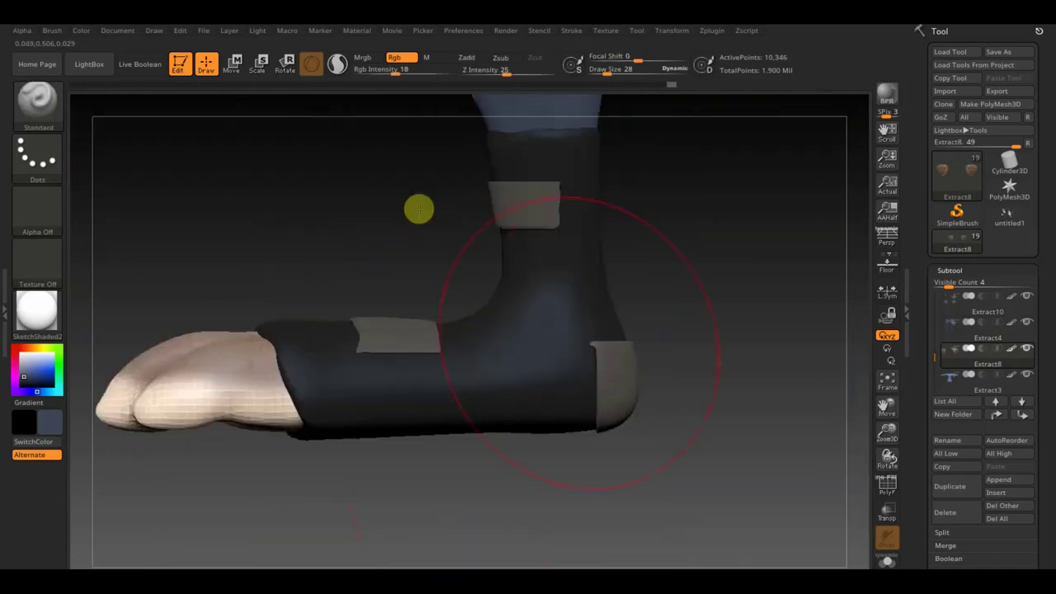
Step: Lower Draw Size to 10 and frame the whole character in a three-quarter view
{"action": "left_click_drag", "start_coordinate": [636, 71], "coordinate": [601, 71]}
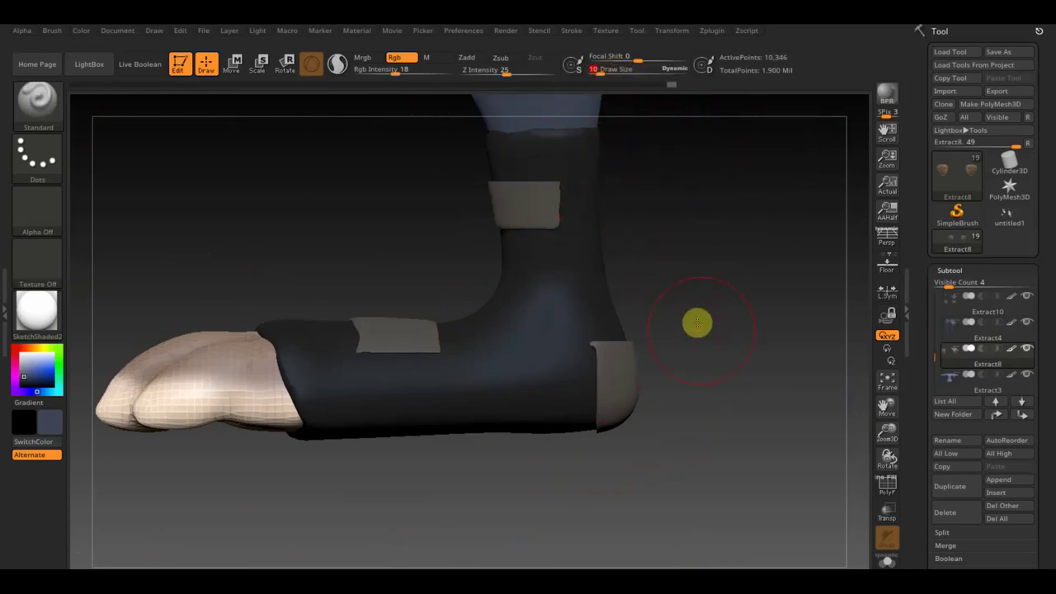
{"action": "left_click", "coordinate": [887, 381]}
{"action": "mouse_move", "coordinate": [708, 281]}
{"action": "left_mouse_down"}
{"action": "mouse_move", "coordinate": [719, 394]}
{"action": "mouse_move", "coordinate": [693, 401]}
{"action": "mouse_move", "coordinate": [720, 451]}
{"action": "mouse_move", "coordinate": [693, 327]}
{"action": "mouse_move", "coordinate": [731, 417]}
{"action": "left_mouse_up"}
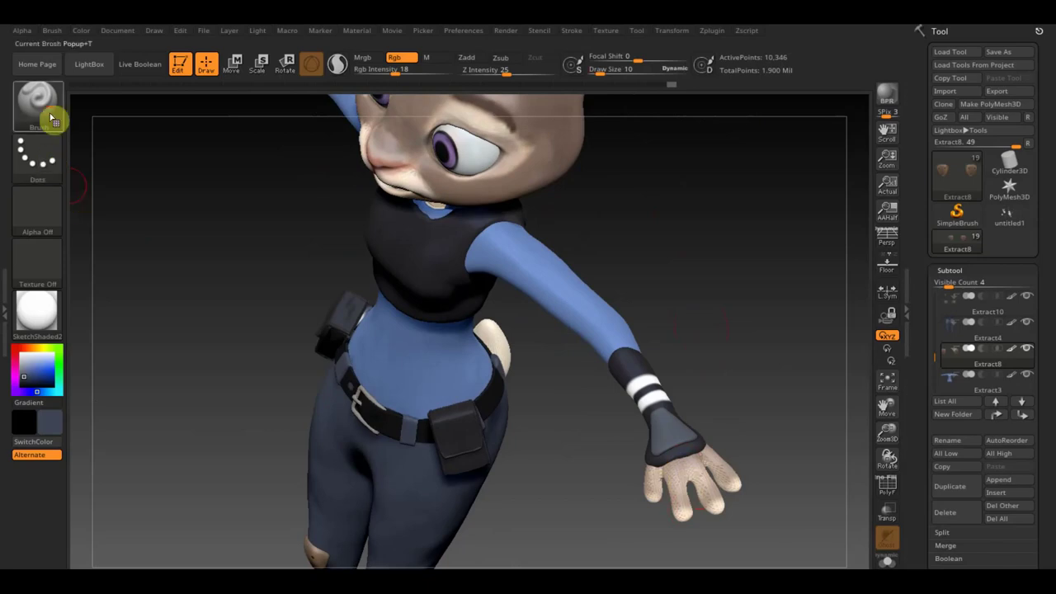
Step: Load the IMM Toon brush, browse its parts, reframe the character front-on, and reopen the brush list
{"action": "left_click", "coordinate": [49, 116]}
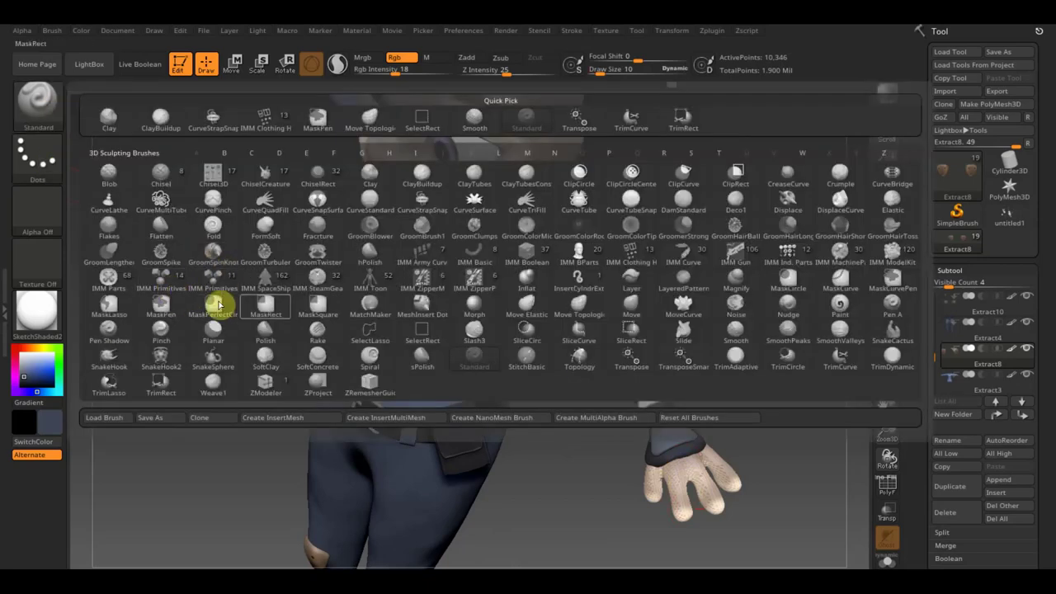
{"action": "left_click", "coordinate": [372, 285]}
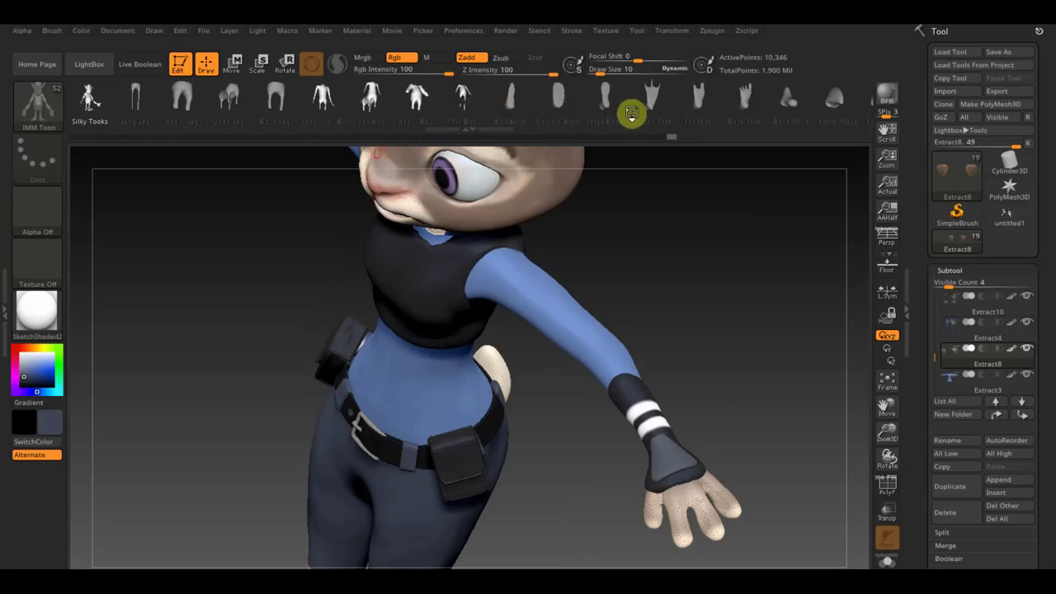
{"action": "left_click_drag", "start_coordinate": [669, 110], "coordinate": [337, 137]}
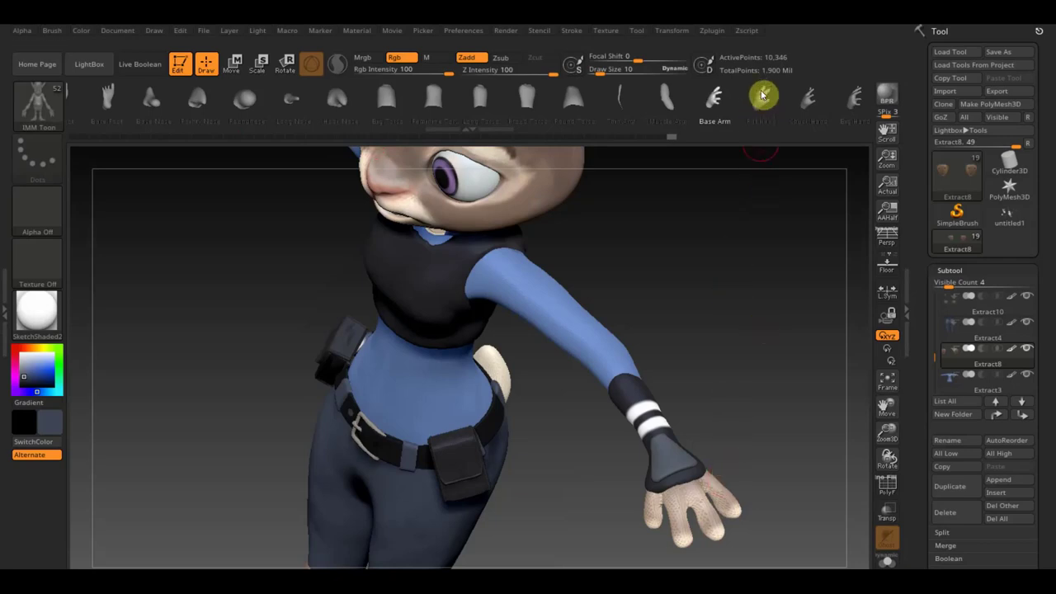
{"action": "mouse_move", "coordinate": [741, 459]}
{"action": "left_mouse_down"}
{"action": "mouse_move", "coordinate": [761, 319]}
{"action": "mouse_move", "coordinate": [759, 406]}
{"action": "mouse_move", "coordinate": [752, 286]}
{"action": "left_mouse_up"}
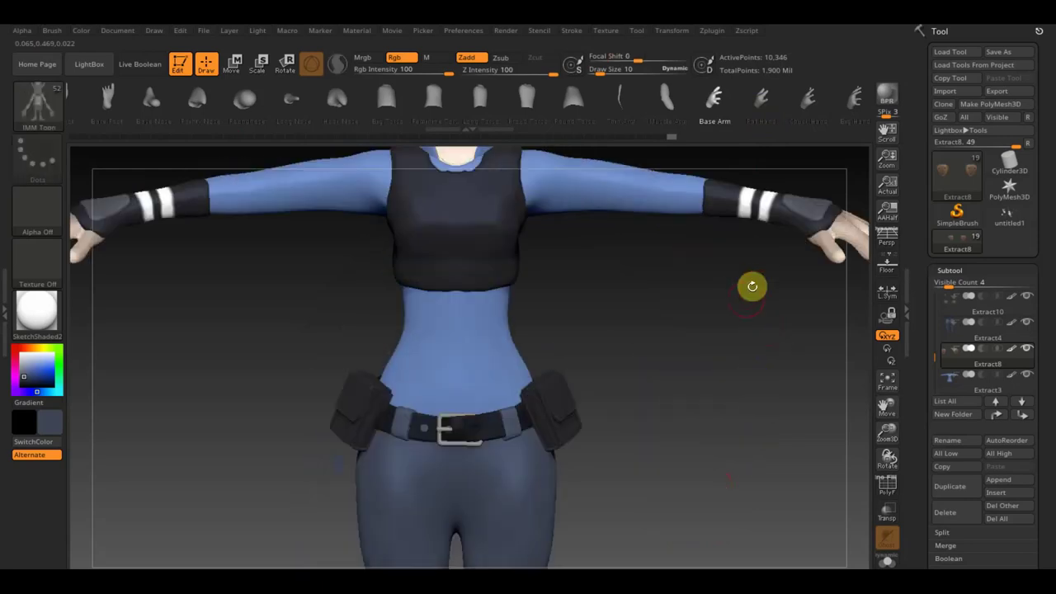
{"action": "mouse_move", "coordinate": [700, 322]}
{"action": "left_mouse_down", "text": "alt"}
{"action": "mouse_move", "coordinate": [637, 218]}
{"action": "mouse_move", "coordinate": [648, 269]}
{"action": "left_mouse_up", "text": "alt"}
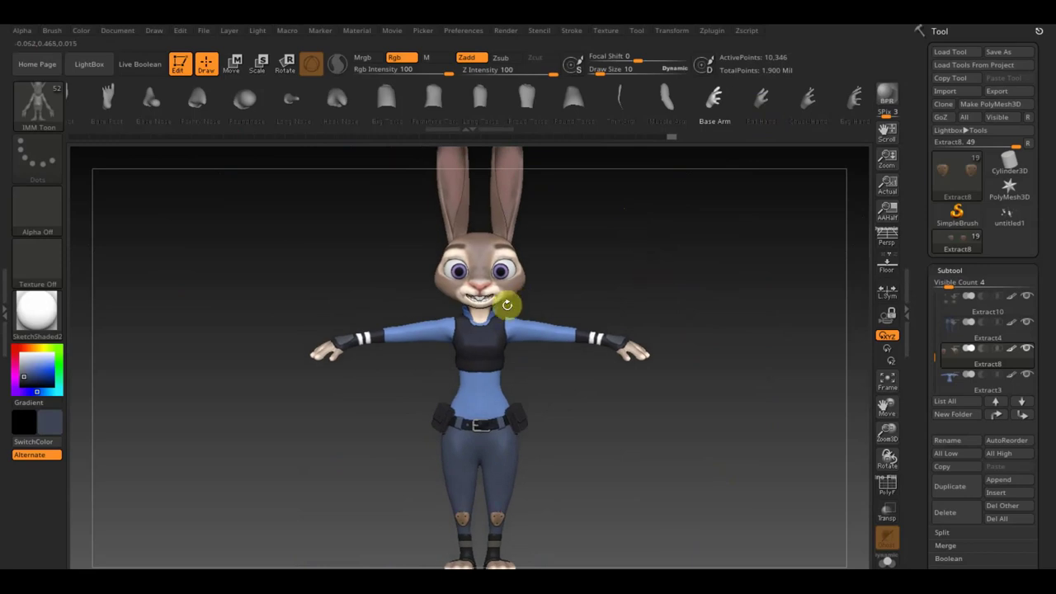
{"action": "left_click", "coordinate": [43, 114]}
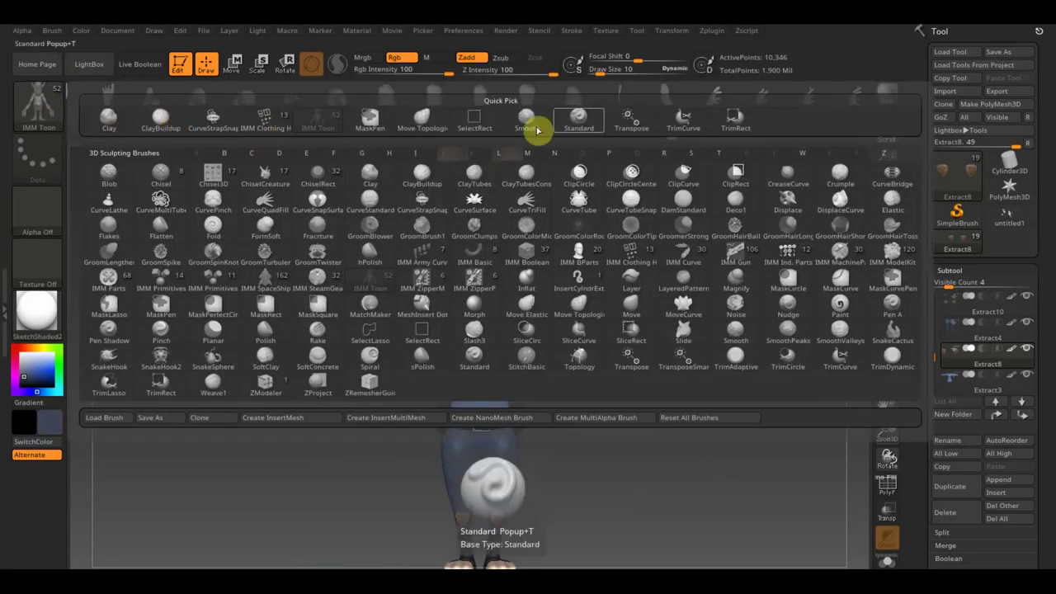
Step: Select the Standard brush and orbit the rabbit to compare it with the reference images
{"action": "left_click", "coordinate": [583, 122]}
{"action": "mouse_move", "coordinate": [634, 232]}
{"action": "left_mouse_down"}
{"action": "mouse_move", "coordinate": [630, 219]}
{"action": "mouse_move", "coordinate": [636, 259]}
{"action": "mouse_move", "coordinate": [630, 218]}
{"action": "mouse_move", "coordinate": [641, 261]}
{"action": "mouse_move", "coordinate": [568, 234]}
{"action": "left_mouse_up"}
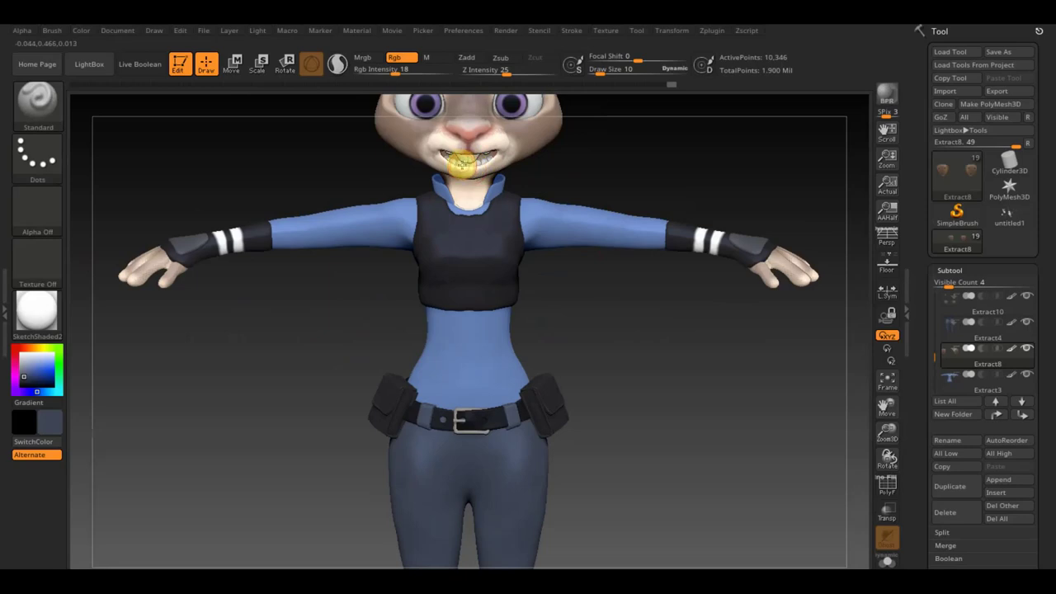
{"action": "mouse_move", "coordinate": [621, 160]}
{"action": "left_mouse_down"}
{"action": "mouse_move", "coordinate": [613, 177]}
{"action": "mouse_move", "coordinate": [622, 181]}
{"action": "mouse_move", "coordinate": [606, 148]}
{"action": "mouse_move", "coordinate": [578, 177]}
{"action": "left_mouse_up"}
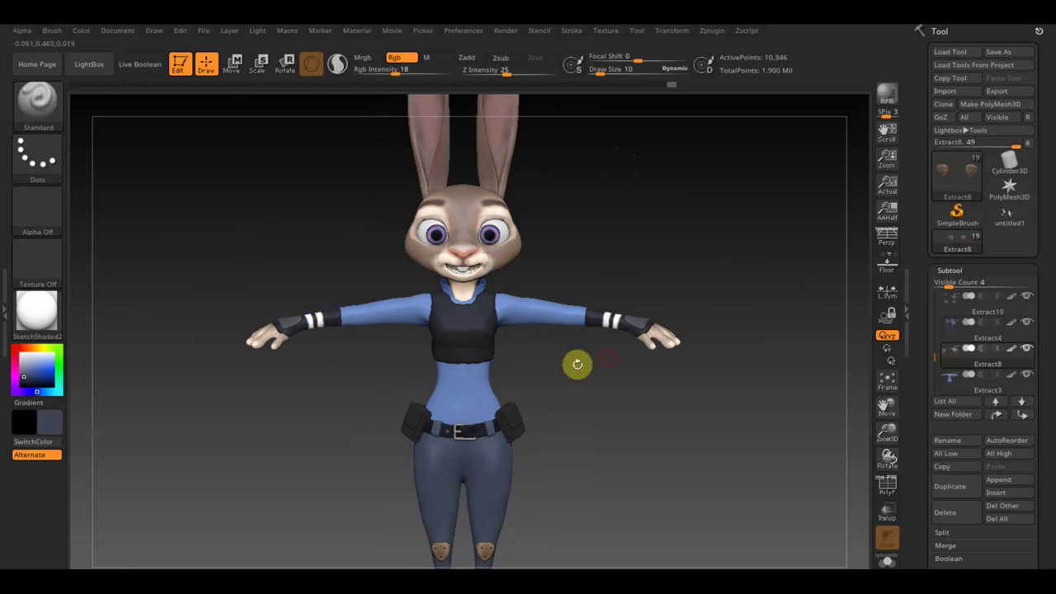
{"action": "mouse_move", "coordinate": [592, 401]}
{"action": "left_mouse_down"}
{"action": "mouse_move", "coordinate": [613, 404]}
{"action": "mouse_move", "coordinate": [603, 366]}
{"action": "mouse_move", "coordinate": [300, 365]}
{"action": "mouse_move", "coordinate": [323, 449]}
{"action": "mouse_move", "coordinate": [285, 261]}
{"action": "mouse_move", "coordinate": [675, 340]}
{"action": "mouse_move", "coordinate": [726, 403]}
{"action": "mouse_move", "coordinate": [748, 407]}
{"action": "mouse_move", "coordinate": [726, 412]}
{"action": "left_mouse_up"}
{"action": "mouse_move", "coordinate": [470, 426]}
{"action": "left_mouse_down"}
{"action": "mouse_move", "coordinate": [653, 446]}
{"action": "mouse_move", "coordinate": [593, 459]}
{"action": "mouse_move", "coordinate": [616, 462]}
{"action": "left_mouse_up"}
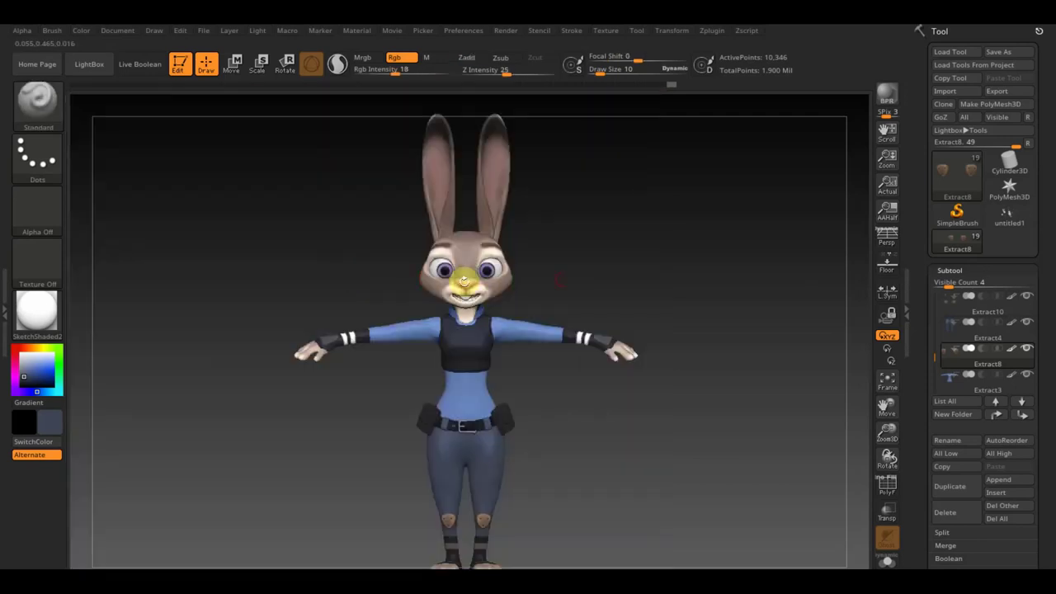
Step: Hide the reference images and zoom in on the waist and belt
{"action": "key", "text": "shift+z"}
{"action": "left_click_drag", "start_coordinate": [623, 274], "coordinate": [614, 278], "text": "alt"}
{"action": "mouse_move", "coordinate": [602, 434]}
{"action": "left_mouse_down", "text": "alt"}
{"action": "mouse_move", "coordinate": [593, 442]}
{"action": "mouse_move", "coordinate": [662, 534]}
{"action": "left_mouse_up", "text": "alt"}
{"action": "mouse_move", "coordinate": [542, 446]}
{"action": "left_mouse_down", "text": "alt"}
{"action": "mouse_move", "coordinate": [660, 283]}
{"action": "mouse_move", "coordinate": [696, 372]}
{"action": "left_mouse_up", "text": "alt"}
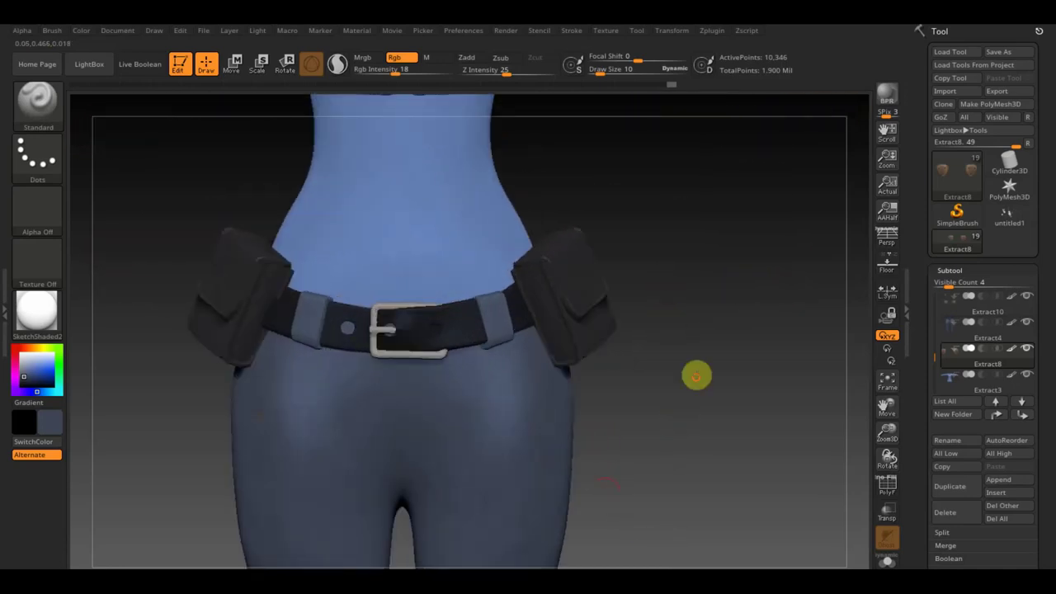
Step: Solo the untitled4 belt-loop pieces and smooth the cube piece
{"action": "left_click", "coordinate": [499, 315], "text": "alt"}
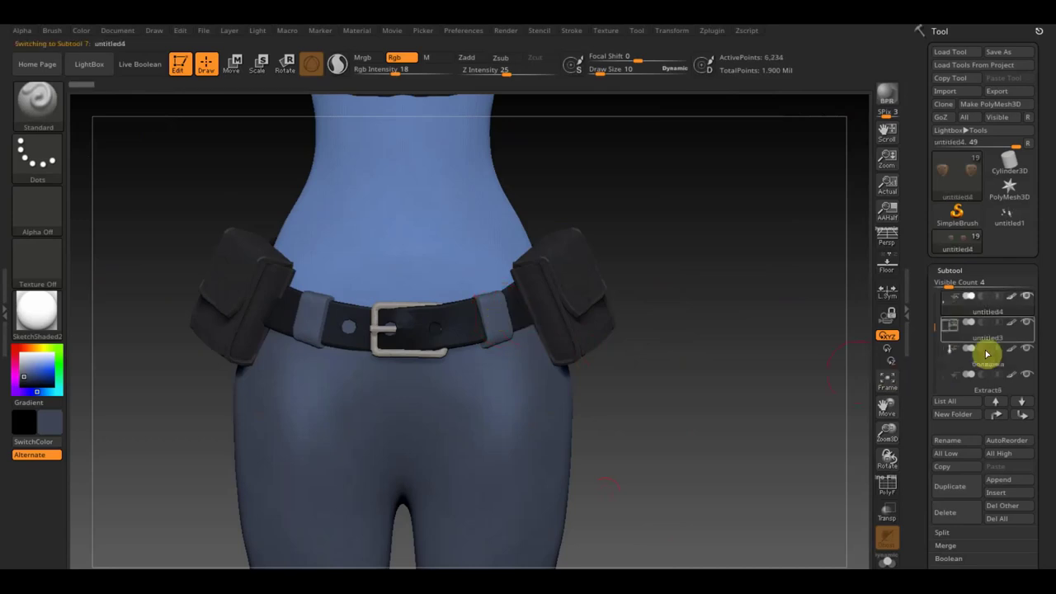
{"action": "left_click", "coordinate": [1026, 295], "text": "shift"}
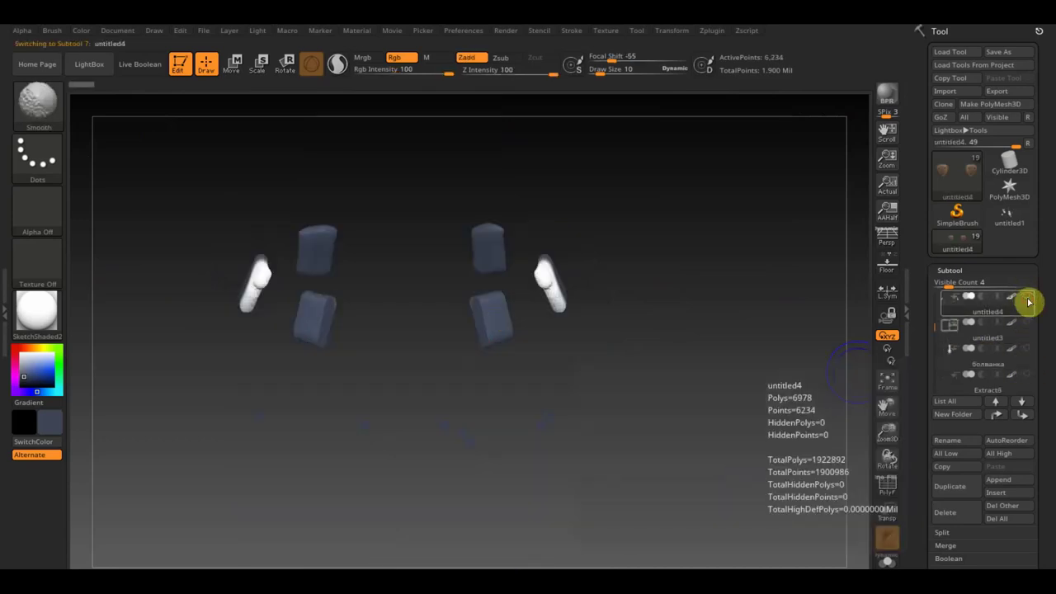
{"action": "mouse_move", "coordinate": [685, 347]}
{"action": "left_mouse_down"}
{"action": "mouse_move", "coordinate": [644, 354]}
{"action": "mouse_move", "coordinate": [694, 382]}
{"action": "left_mouse_up"}
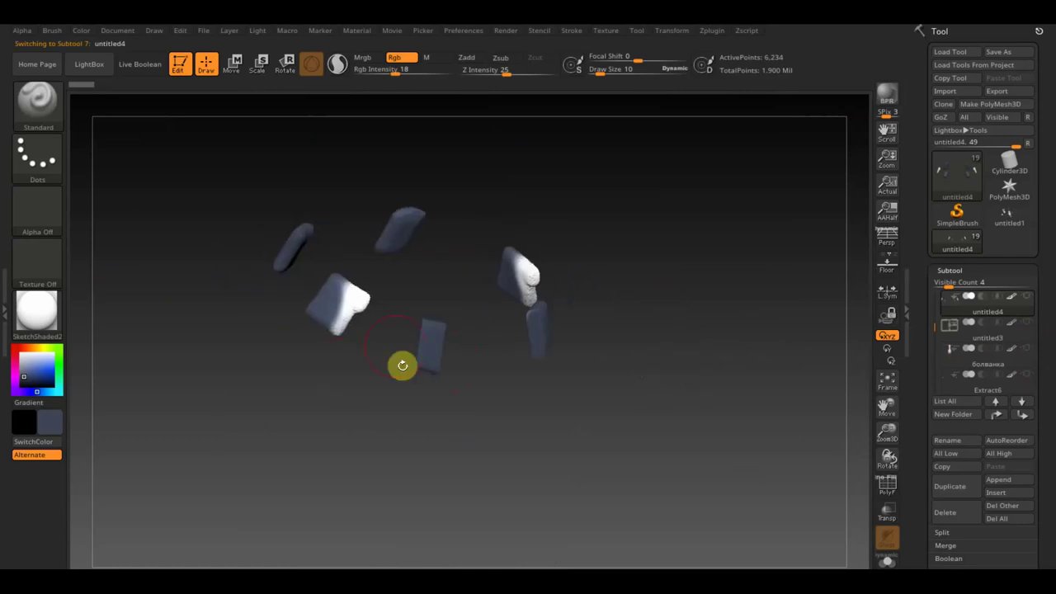
{"action": "key", "text": "shift"}
{"action": "left_click_drag", "start_coordinate": [366, 305], "coordinate": [339, 327], "text": "shift"}
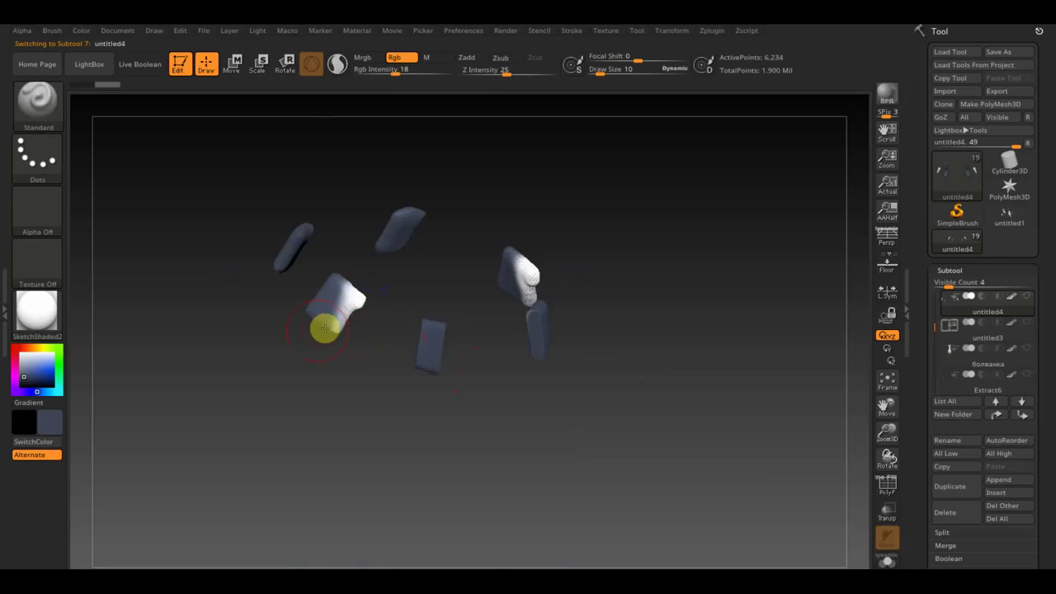
{"action": "mouse_move", "coordinate": [344, 334]}
{"action": "left_mouse_down"}
{"action": "mouse_move", "coordinate": [317, 304]}
{"action": "mouse_move", "coordinate": [354, 292]}
{"action": "mouse_move", "coordinate": [335, 323]}
{"action": "mouse_move", "coordinate": [529, 272]}
{"action": "left_mouse_up"}
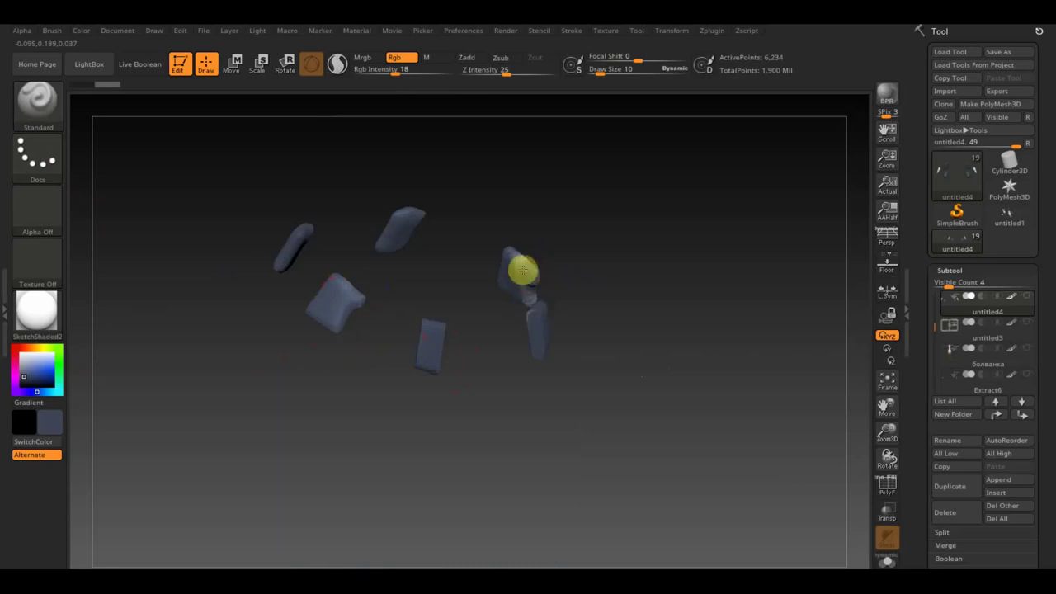
{"action": "mouse_move", "coordinate": [358, 347]}
{"action": "left_mouse_down"}
{"action": "mouse_move", "coordinate": [385, 375]}
{"action": "mouse_move", "coordinate": [373, 413]}
{"action": "left_mouse_up"}
Step: Slice the untitled4 pieces with SliceCurve and hide half of them
{"action": "key", "text": "ctrl+shift"}
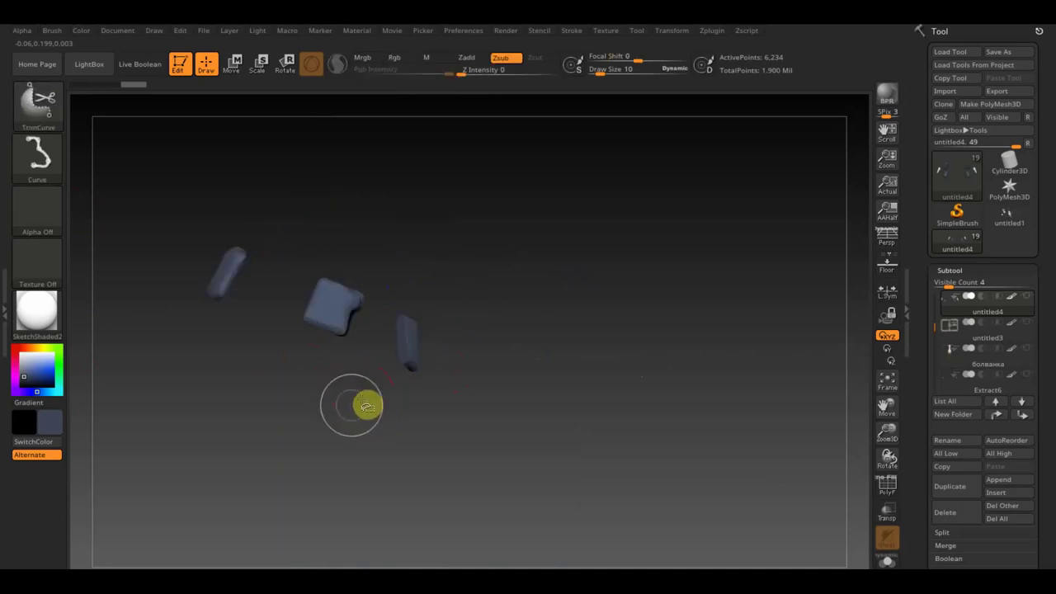
{"action": "mouse_move", "coordinate": [394, 222]}
{"action": "left_mouse_down", "text": "ctrl+shift"}
{"action": "mouse_move", "coordinate": [330, 407]}
{"action": "mouse_move", "coordinate": [322, 400]}
{"action": "mouse_move", "coordinate": [384, 424]}
{"action": "mouse_move", "coordinate": [375, 418]}
{"action": "mouse_move", "coordinate": [406, 203]}
{"action": "mouse_move", "coordinate": [462, 262]}
{"action": "mouse_move", "coordinate": [358, 304]}
{"action": "left_mouse_up", "text": "ctrl+shift"}
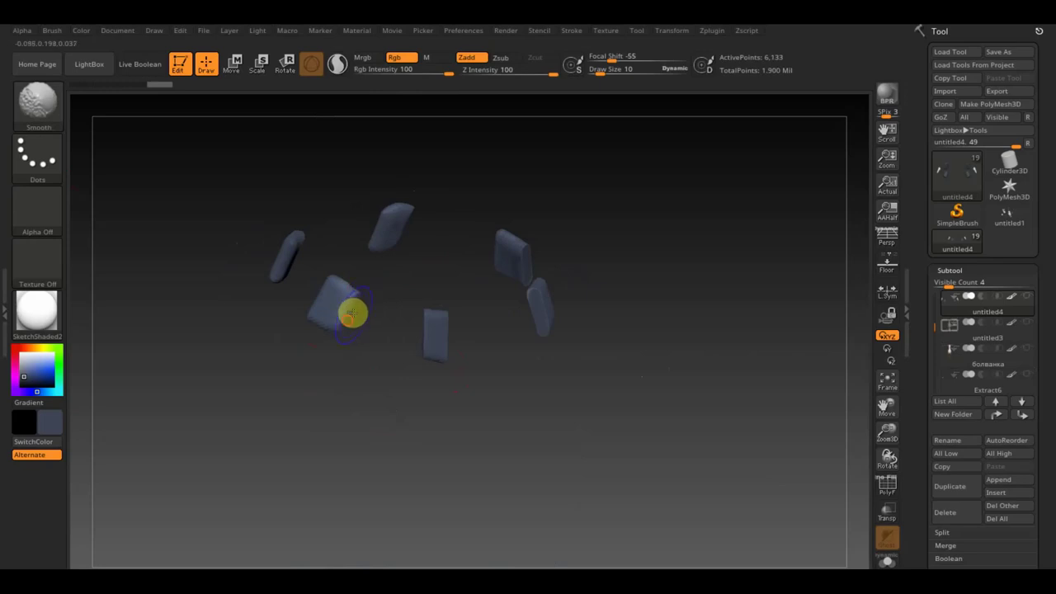
{"action": "left_click", "coordinate": [623, 301], "text": "ctrl+shift"}
Step: Select the untitled3 buckle subtool and solo it, facing the buckle
{"action": "left_click", "coordinate": [1008, 332]}
{"action": "left_click", "coordinate": [1027, 323]}
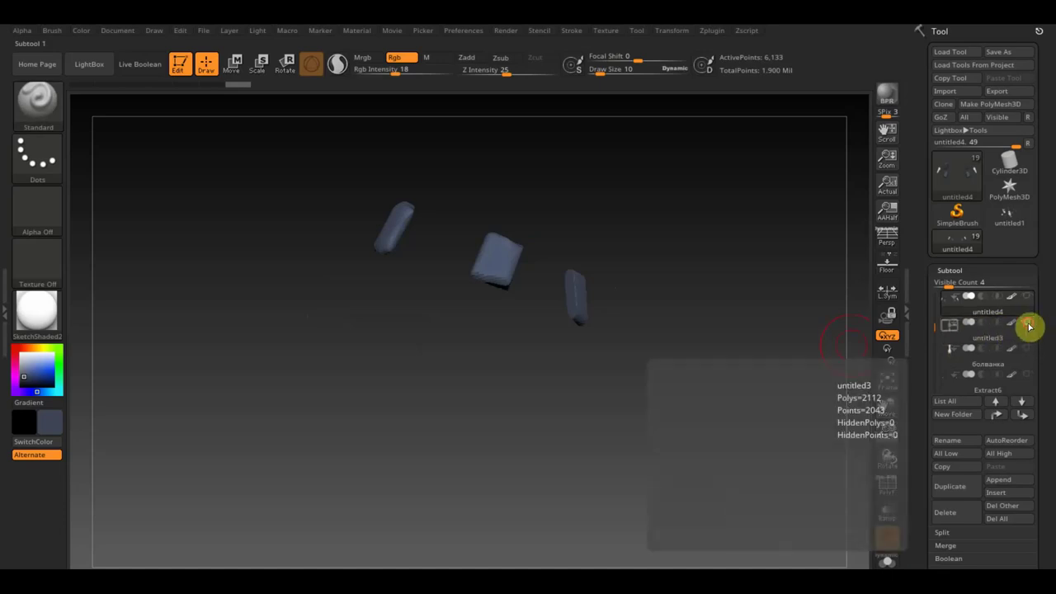
{"action": "left_click", "coordinate": [968, 337]}
{"action": "left_click", "coordinate": [888, 349]}
{"action": "left_click_drag", "start_coordinate": [746, 326], "coordinate": [652, 345]}
Step: Load the IMM Clothing brush with Snap Top Half, then turn Solo off to show the whole character
{"action": "left_click", "coordinate": [55, 113]}
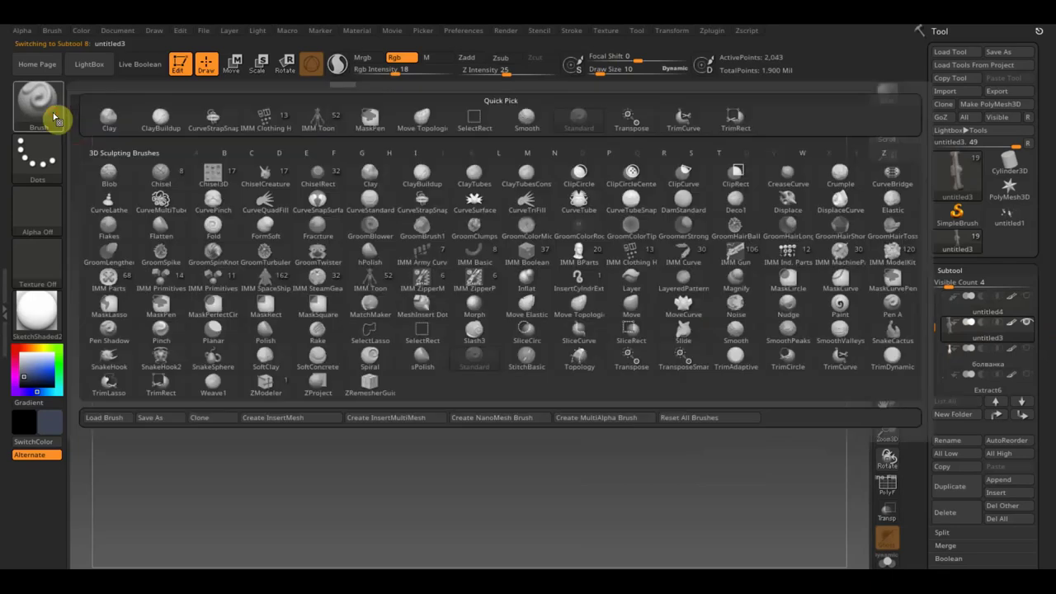
{"action": "left_click", "coordinate": [269, 122]}
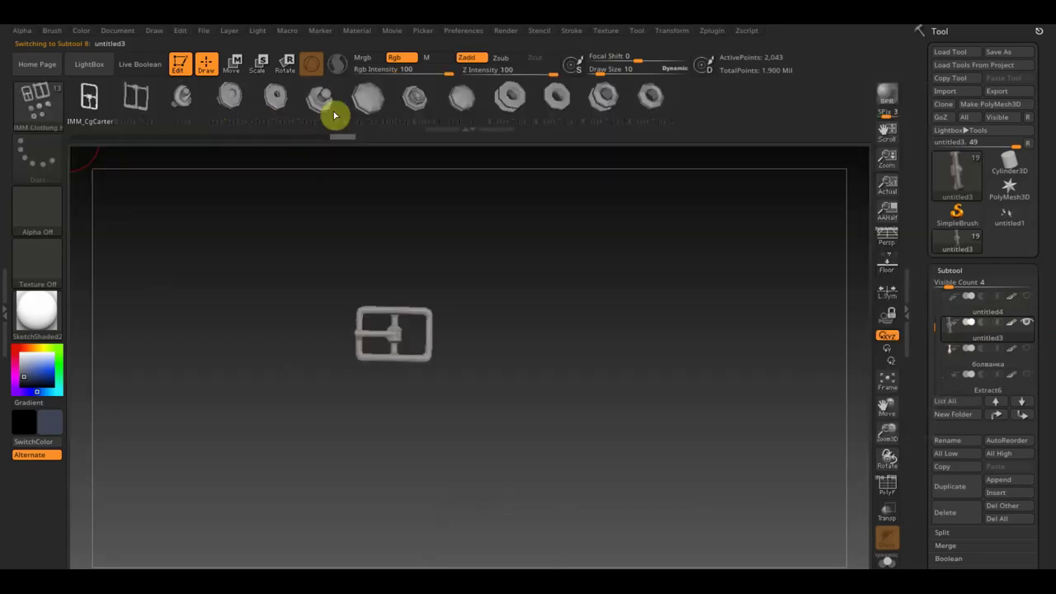
{"action": "left_click", "coordinate": [369, 103]}
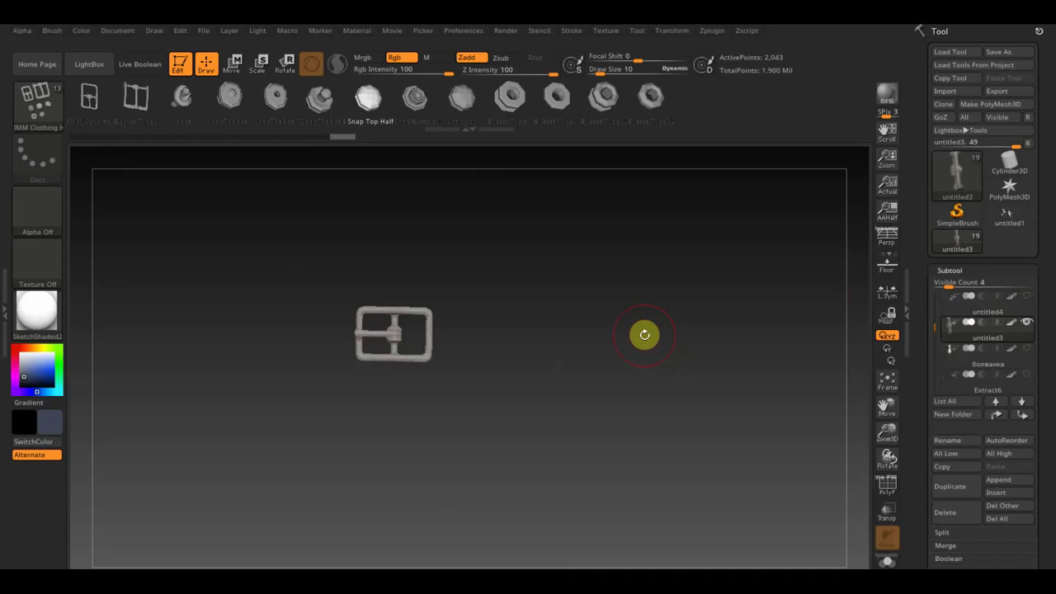
{"action": "left_click", "coordinate": [1027, 375], "text": "shift"}
{"action": "left_click_drag", "start_coordinate": [653, 315], "coordinate": [587, 313]}
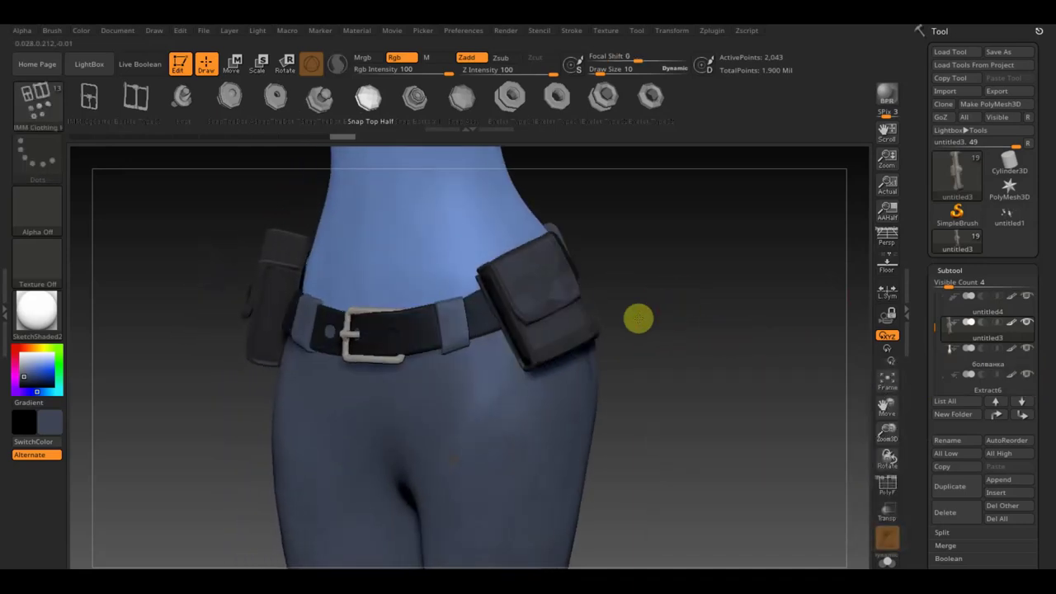
Step: Select the untitled2_2 pouch and insert a Snap Top Half button onto its flap with symmetry
{"action": "left_click", "coordinate": [540, 300], "text": "alt"}
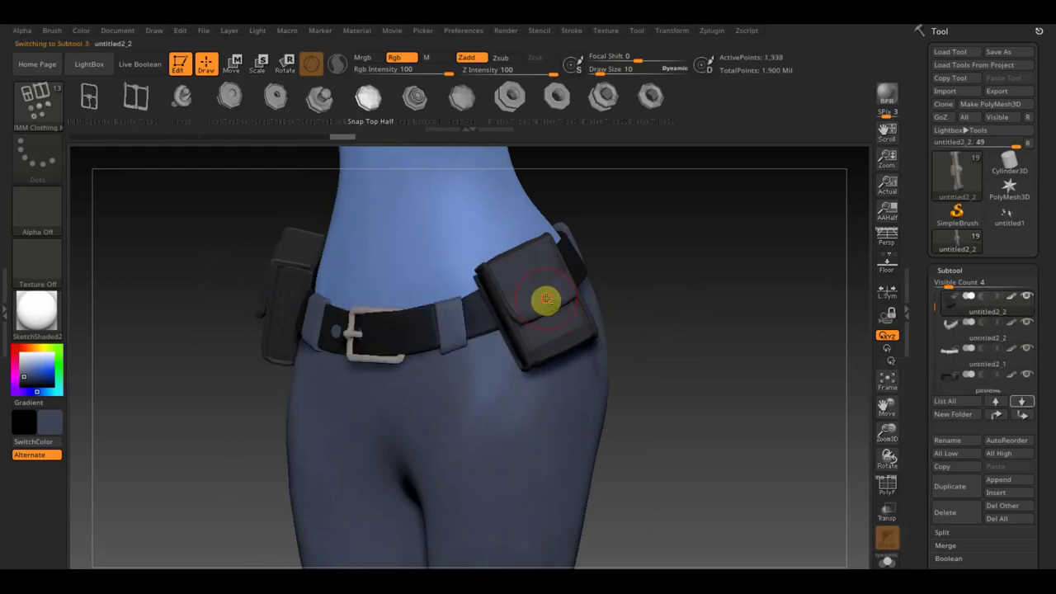
{"action": "left_click_drag", "start_coordinate": [578, 302], "coordinate": [672, 286]}
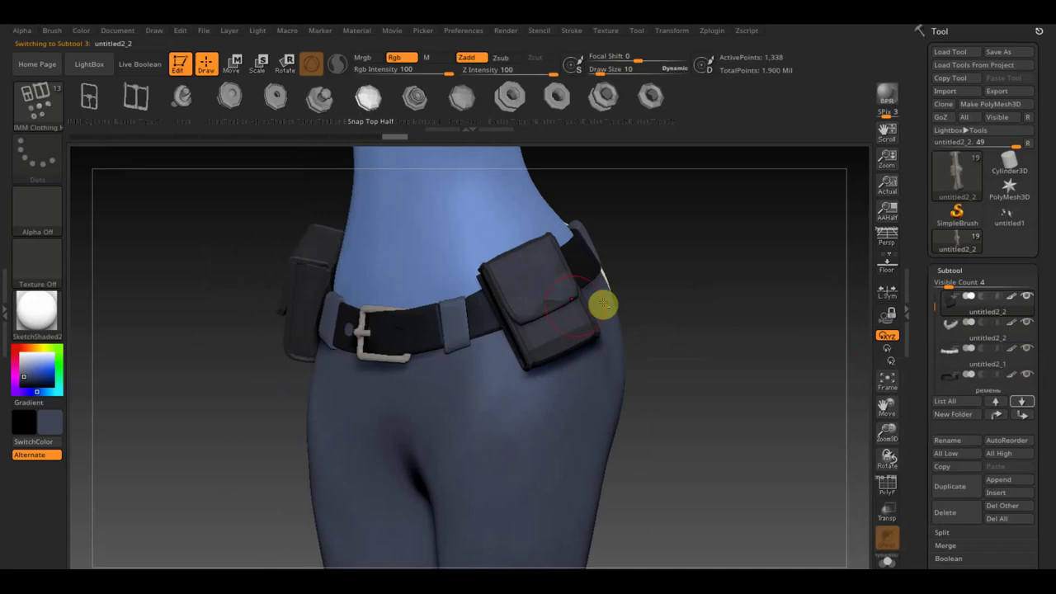
{"action": "left_click", "coordinate": [550, 307], "text": "alt"}
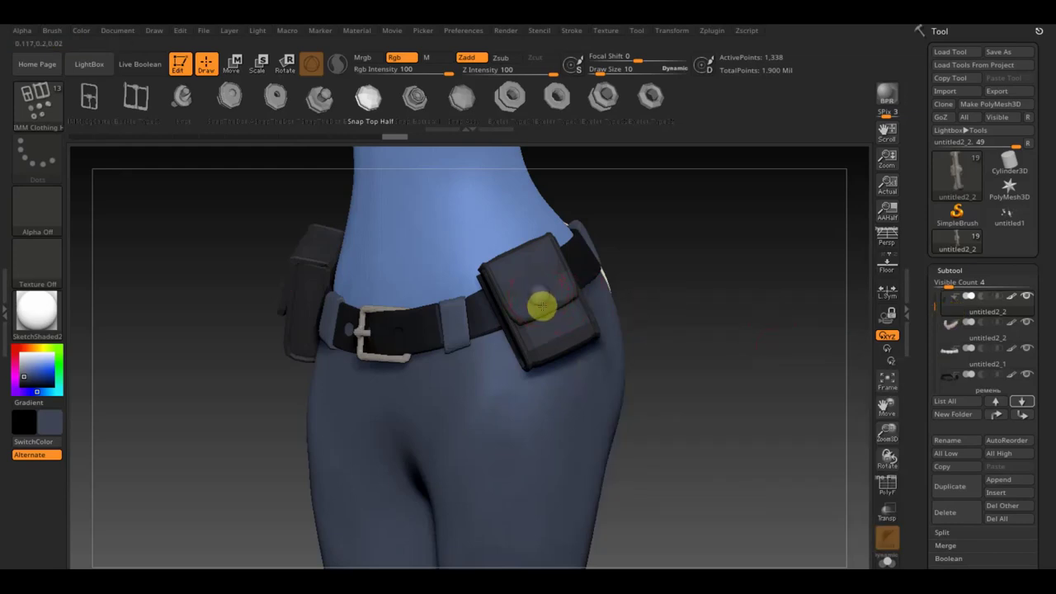
{"action": "left_click_drag", "start_coordinate": [646, 314], "coordinate": [721, 302]}
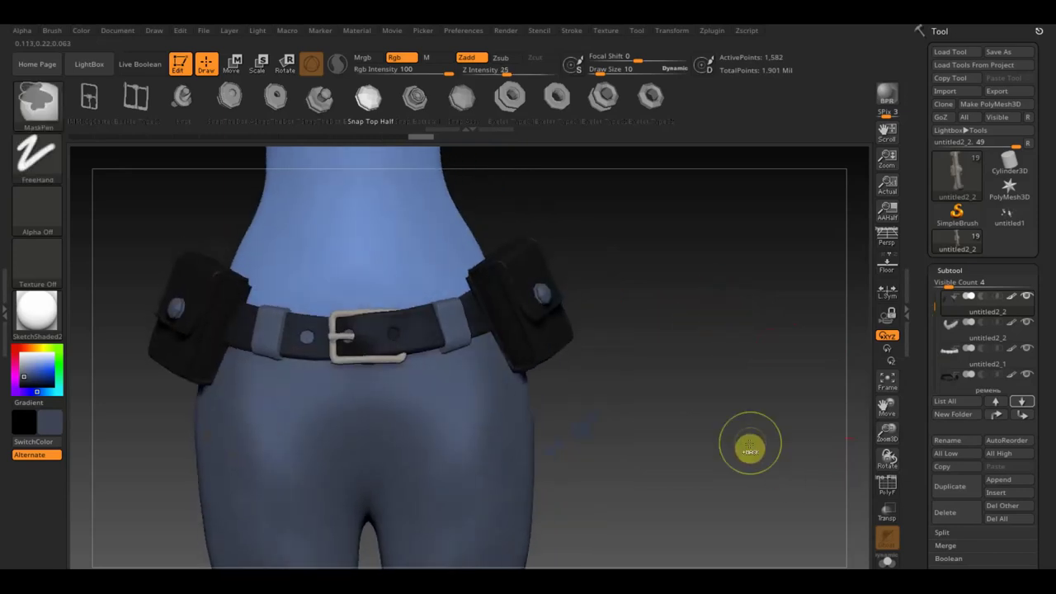
{"action": "left_click_drag", "start_coordinate": [749, 443], "coordinate": [751, 449]}
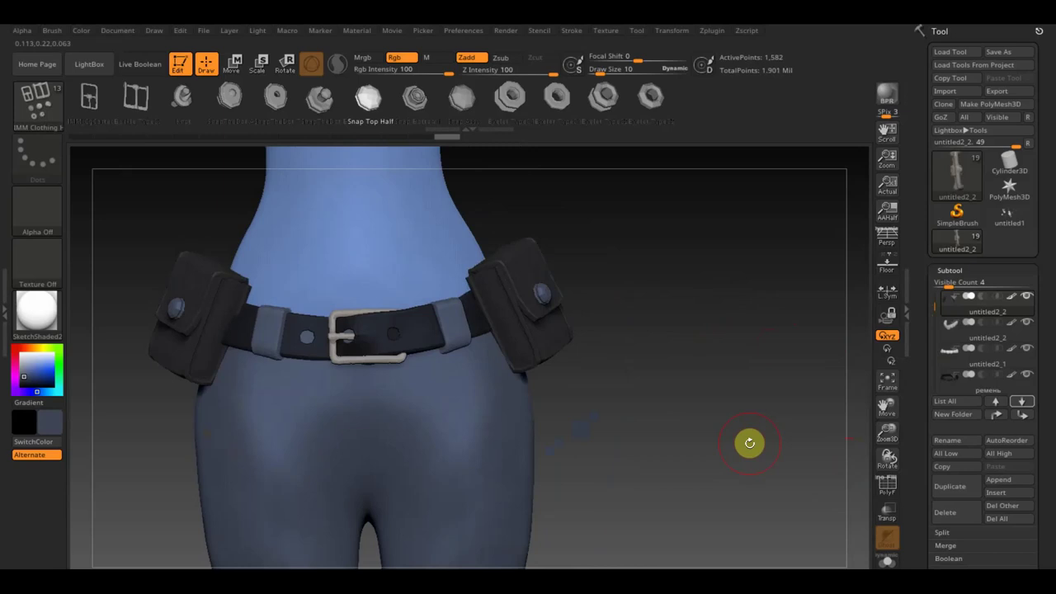
{"action": "left_click_drag", "start_coordinate": [568, 389], "coordinate": [682, 413]}
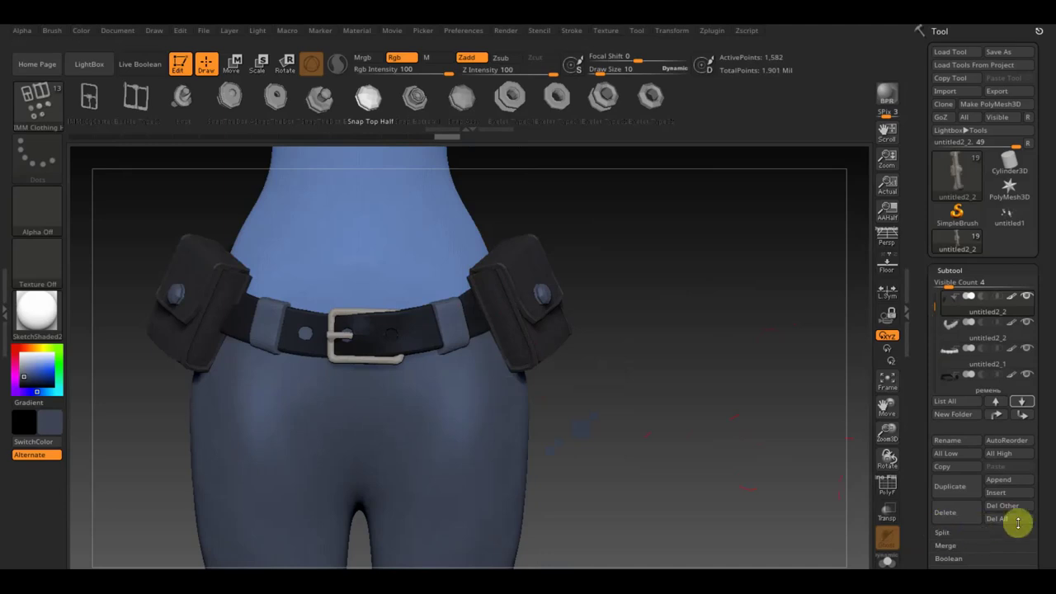
{"action": "left_click_drag", "start_coordinate": [1041, 511], "coordinate": [1042, 471]}
Step: Split untitled2_2 by polygroups and solo the separated snap buttons
{"action": "left_click", "coordinate": [957, 490]}
{"action": "left_click", "coordinate": [1006, 505]}
{"action": "left_click", "coordinate": [823, 531]}
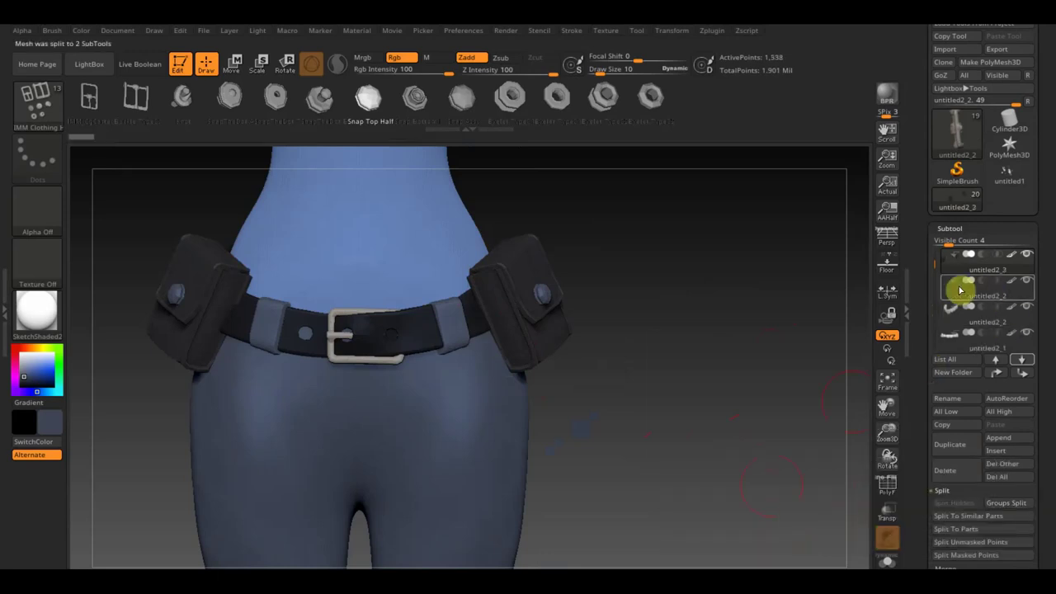
{"action": "left_click", "coordinate": [953, 294]}
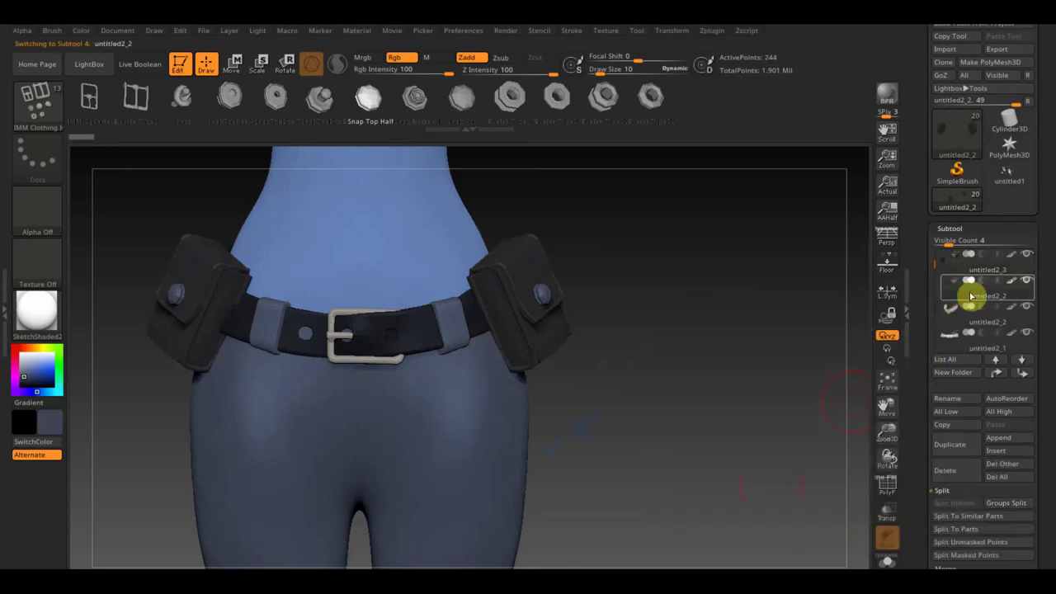
{"action": "left_click", "coordinate": [1028, 281]}
{"action": "left_click_drag", "start_coordinate": [816, 388], "coordinate": [661, 396]}
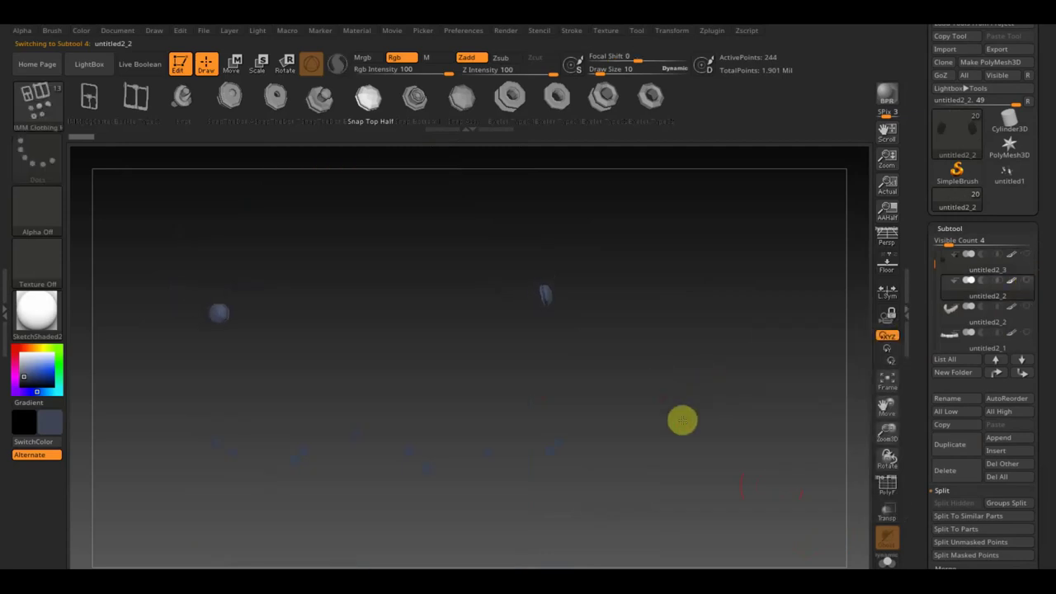
Step: Pick a new paint colour, select the Standard brush, and raise intensity to 99
{"action": "left_click", "coordinate": [53, 429]}
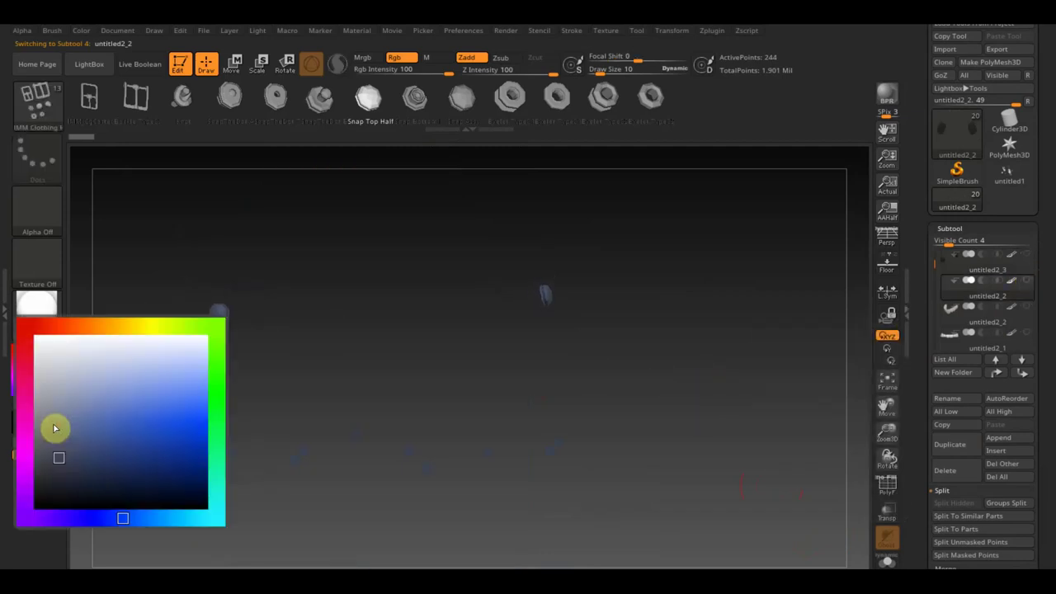
{"action": "left_click", "coordinate": [40, 432]}
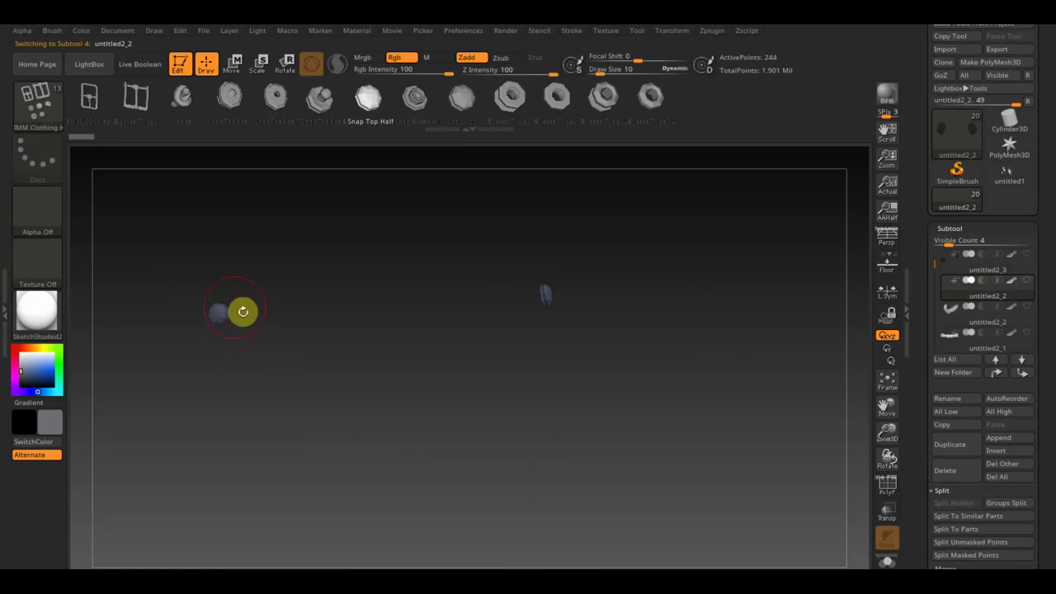
{"action": "left_click", "coordinate": [45, 111]}
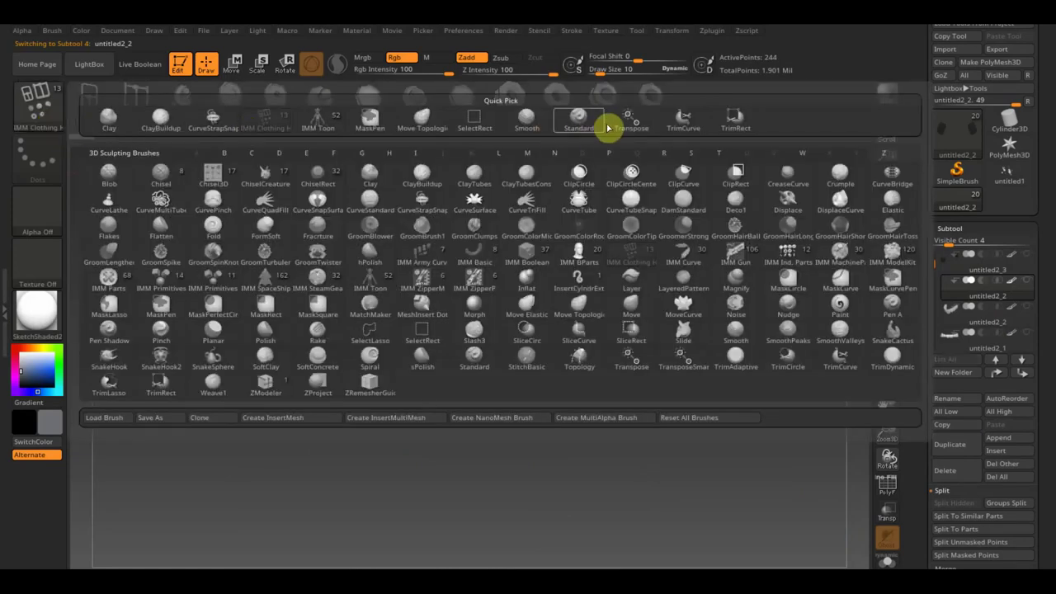
{"action": "left_click", "coordinate": [601, 123]}
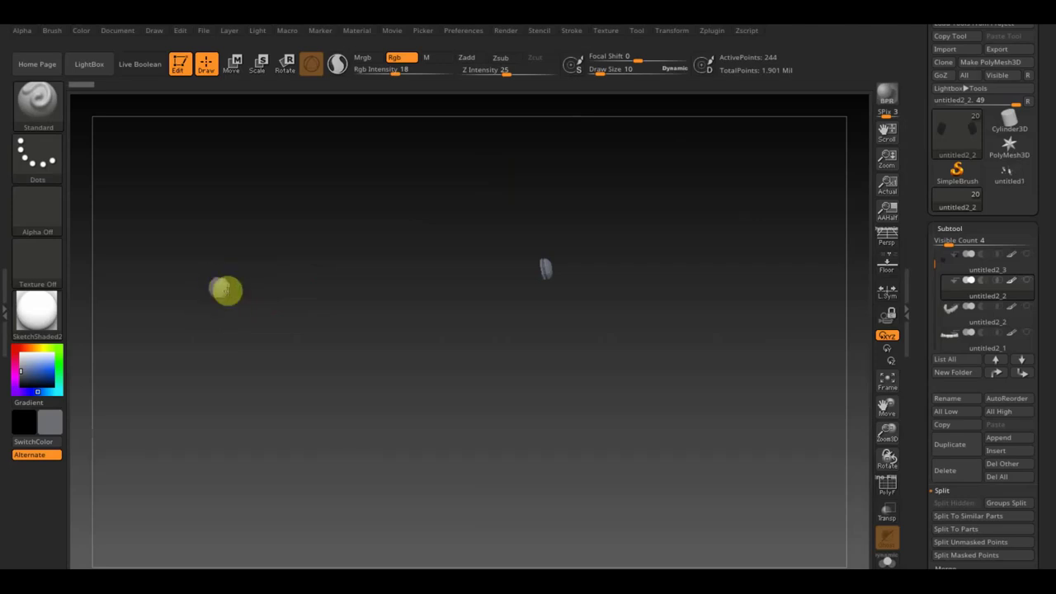
{"action": "left_click_drag", "start_coordinate": [391, 71], "coordinate": [450, 72]}
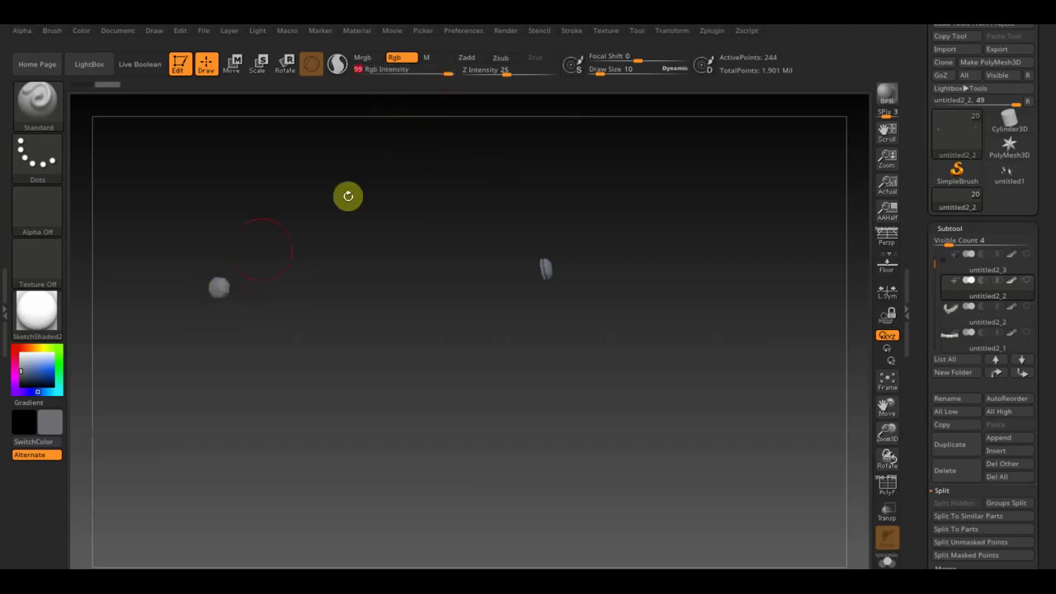
Step: Shift-click a subtool eye icon to show all subtools again
{"action": "key", "text": "shift"}
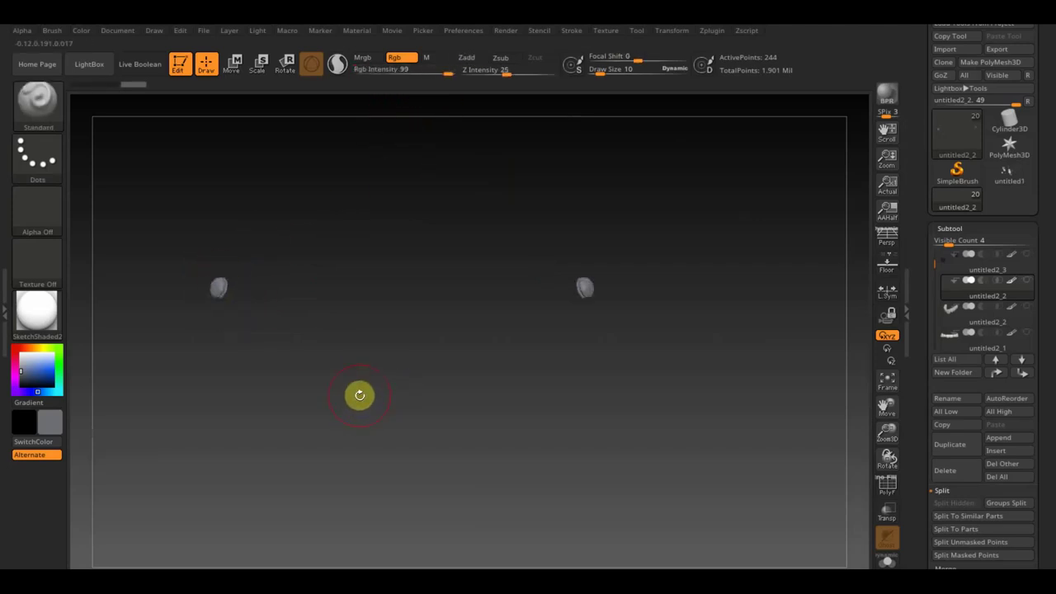
{"action": "key", "text": "shift"}
{"action": "left_click", "coordinate": [1027, 280], "text": "shift"}
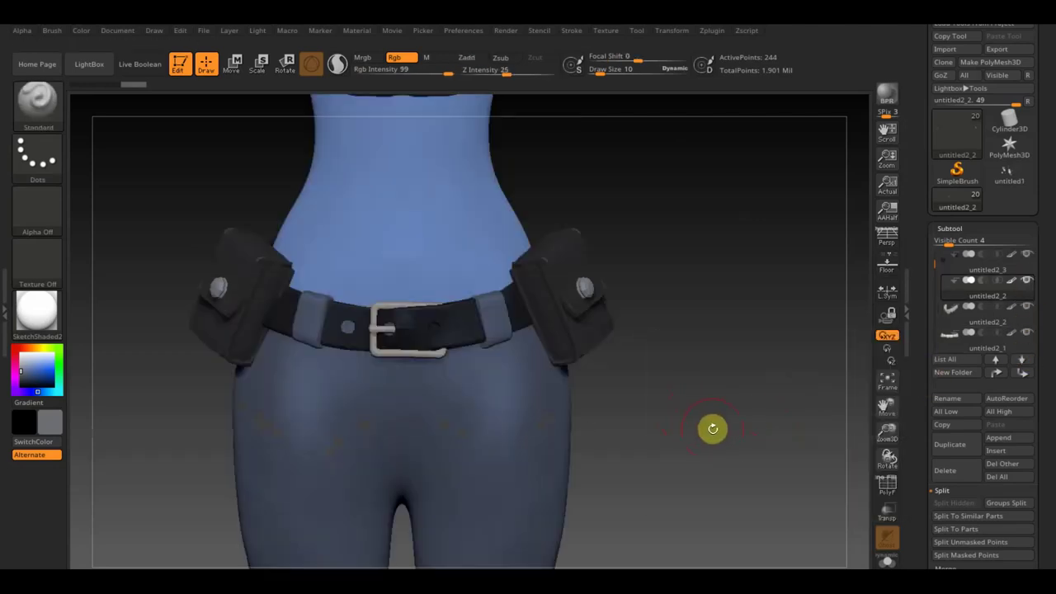
{"action": "mouse_move", "coordinate": [719, 438]}
{"action": "left_mouse_down", "text": "alt"}
{"action": "mouse_move", "coordinate": [698, 342]}
{"action": "mouse_move", "coordinate": [720, 349]}
{"action": "mouse_move", "coordinate": [698, 319]}
{"action": "mouse_move", "coordinate": [737, 417]}
{"action": "mouse_move", "coordinate": [731, 401]}
{"action": "mouse_move", "coordinate": [641, 406]}
{"action": "mouse_move", "coordinate": [600, 422]}
{"action": "mouse_move", "coordinate": [713, 417]}
{"action": "mouse_move", "coordinate": [738, 495]}
{"action": "mouse_move", "coordinate": [448, 306]}
{"action": "mouse_move", "coordinate": [374, 286]}
{"action": "left_mouse_up", "text": "alt"}
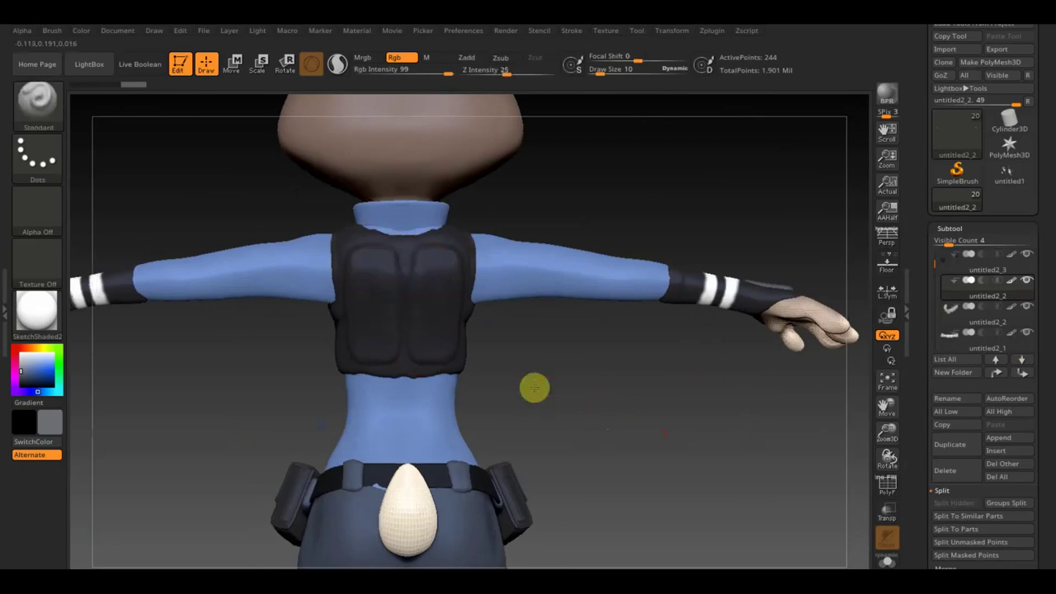
{"action": "left_click_drag", "start_coordinate": [533, 385], "coordinate": [589, 401]}
{"action": "mouse_move", "coordinate": [525, 357]}
{"action": "left_mouse_down"}
{"action": "mouse_move", "coordinate": [601, 396]}
{"action": "mouse_move", "coordinate": [486, 372]}
{"action": "mouse_move", "coordinate": [435, 382]}
{"action": "left_mouse_up"}
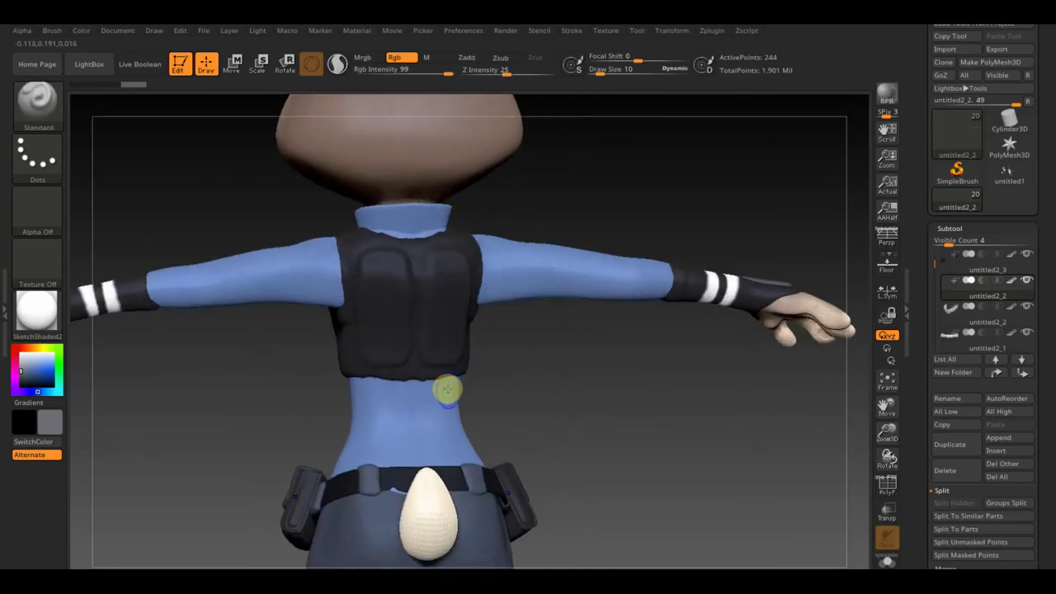
Step: Select the Extract2 vest and zoom out to a straight front view of the whole rabbit
{"action": "left_click", "coordinate": [405, 375], "text": "alt"}
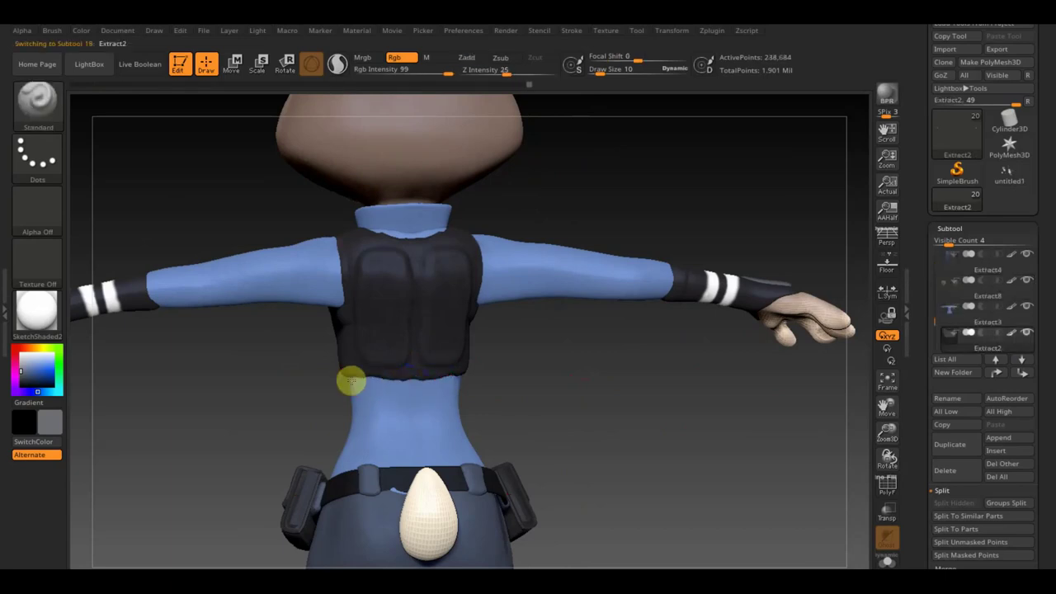
{"action": "left_click_drag", "start_coordinate": [583, 411], "coordinate": [569, 358], "text": "alt"}
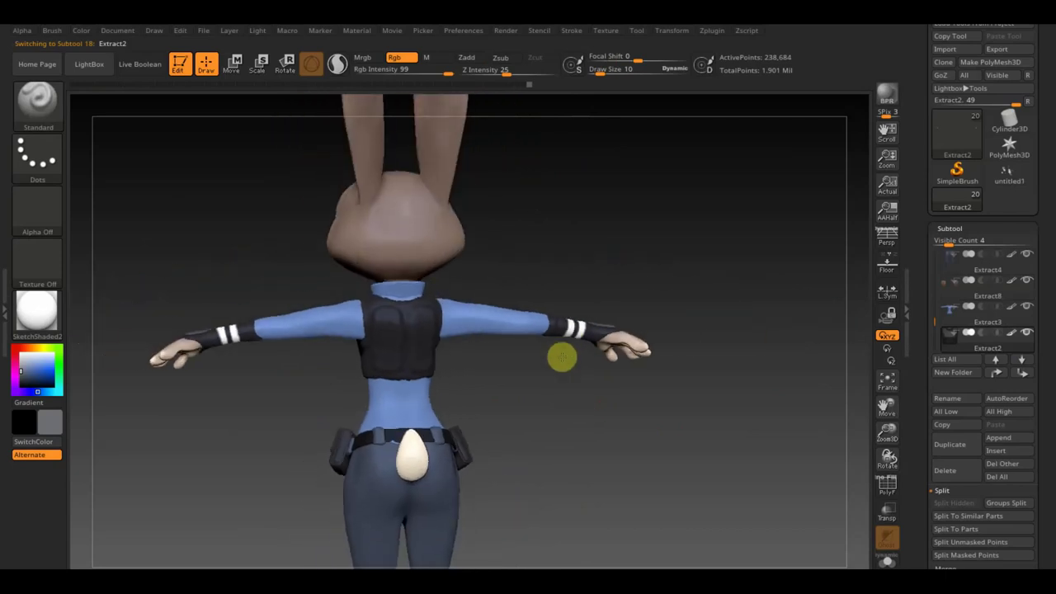
{"action": "mouse_move", "coordinate": [552, 429]}
{"action": "left_mouse_down"}
{"action": "mouse_move", "coordinate": [528, 438]}
{"action": "mouse_move", "coordinate": [502, 507]}
{"action": "mouse_move", "coordinate": [606, 427]}
{"action": "mouse_move", "coordinate": [587, 473]}
{"action": "mouse_move", "coordinate": [570, 484]}
{"action": "mouse_move", "coordinate": [597, 416]}
{"action": "mouse_move", "coordinate": [622, 424]}
{"action": "left_mouse_up"}
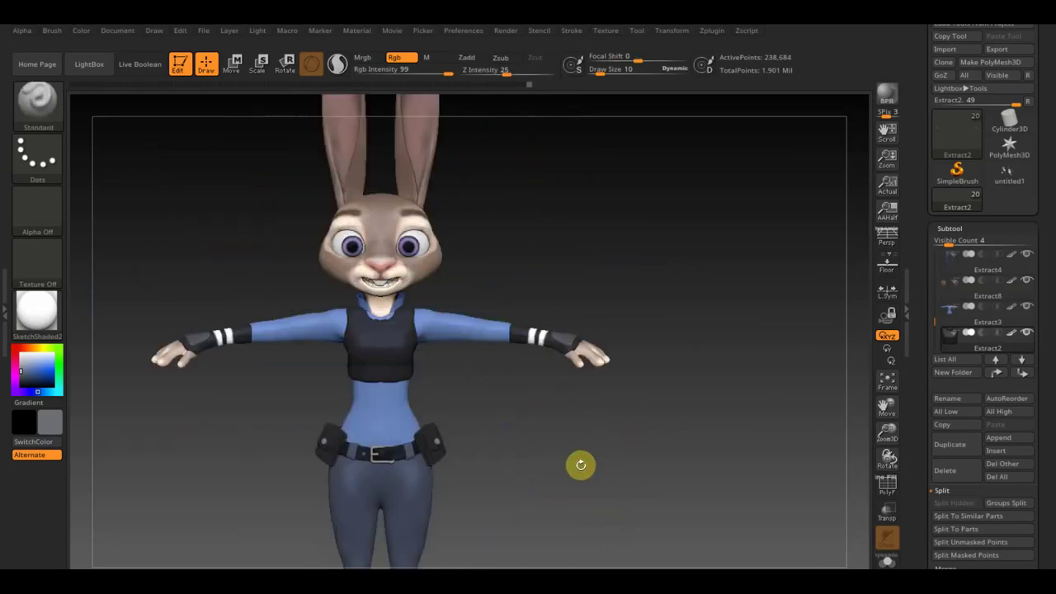
{"action": "mouse_move", "coordinate": [584, 453]}
{"action": "left_mouse_down", "text": "alt"}
{"action": "mouse_move", "coordinate": [616, 374]}
{"action": "mouse_move", "coordinate": [603, 360]}
{"action": "mouse_move", "coordinate": [602, 377]}
{"action": "left_mouse_up", "text": "alt"}
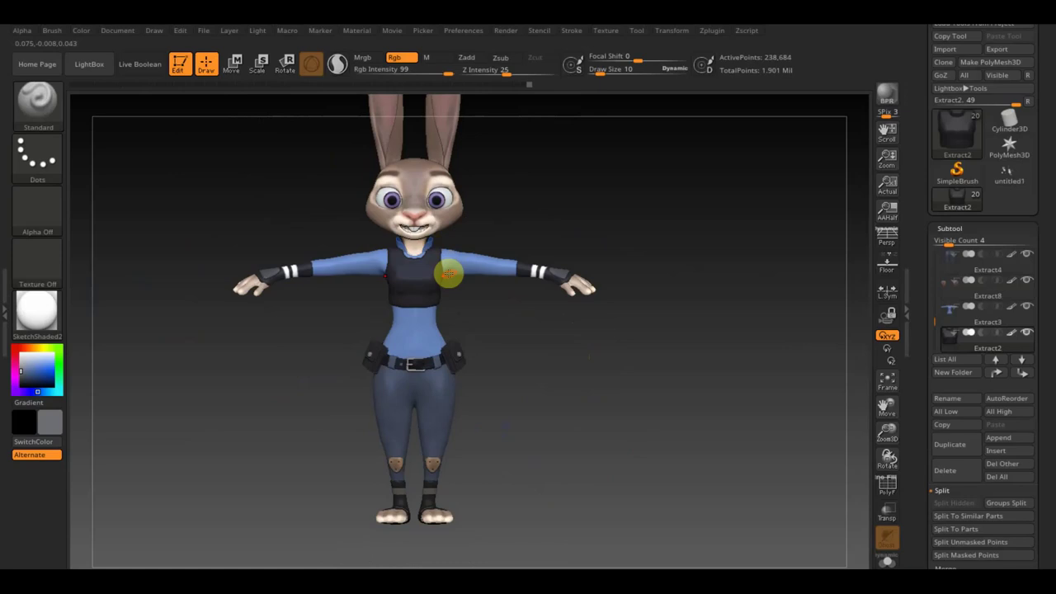
{"action": "mouse_move", "coordinate": [612, 365]}
{"action": "left_mouse_down", "text": "alt"}
{"action": "mouse_move", "coordinate": [599, 374]}
{"action": "mouse_move", "coordinate": [589, 360]}
{"action": "mouse_move", "coordinate": [639, 449]}
{"action": "mouse_move", "coordinate": [289, 417]}
{"action": "mouse_move", "coordinate": [316, 344]}
{"action": "mouse_move", "coordinate": [322, 392]}
{"action": "mouse_move", "coordinate": [336, 377]}
{"action": "mouse_move", "coordinate": [354, 460]}
{"action": "mouse_move", "coordinate": [243, 275]}
{"action": "mouse_move", "coordinate": [359, 293]}
{"action": "mouse_move", "coordinate": [212, 271]}
{"action": "left_mouse_up", "text": "alt"}
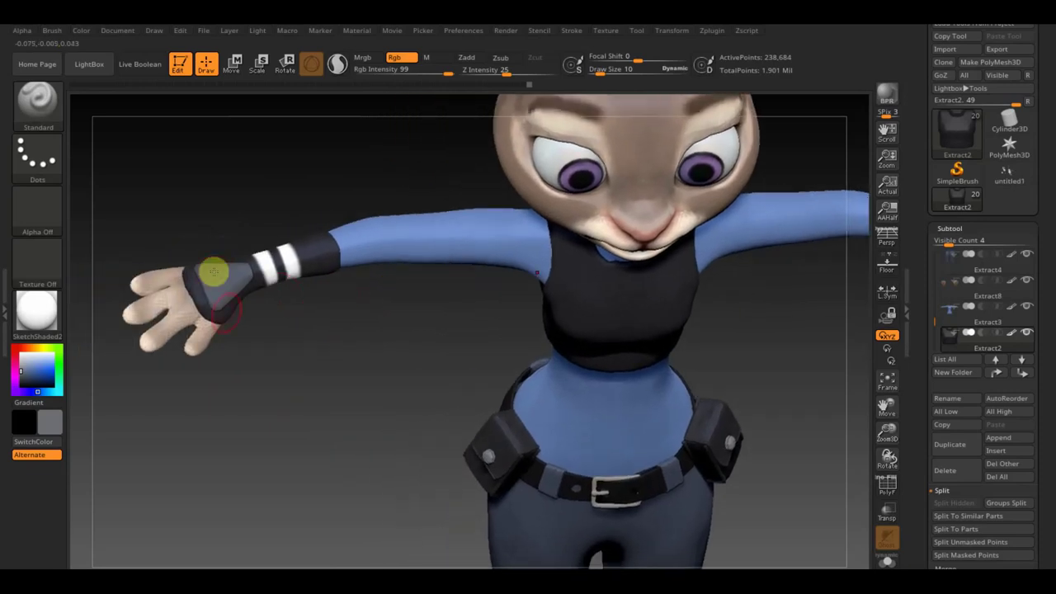
{"action": "mouse_move", "coordinate": [322, 354]}
{"action": "left_mouse_down"}
{"action": "mouse_move", "coordinate": [321, 294]}
{"action": "mouse_move", "coordinate": [318, 313]}
{"action": "left_mouse_up"}
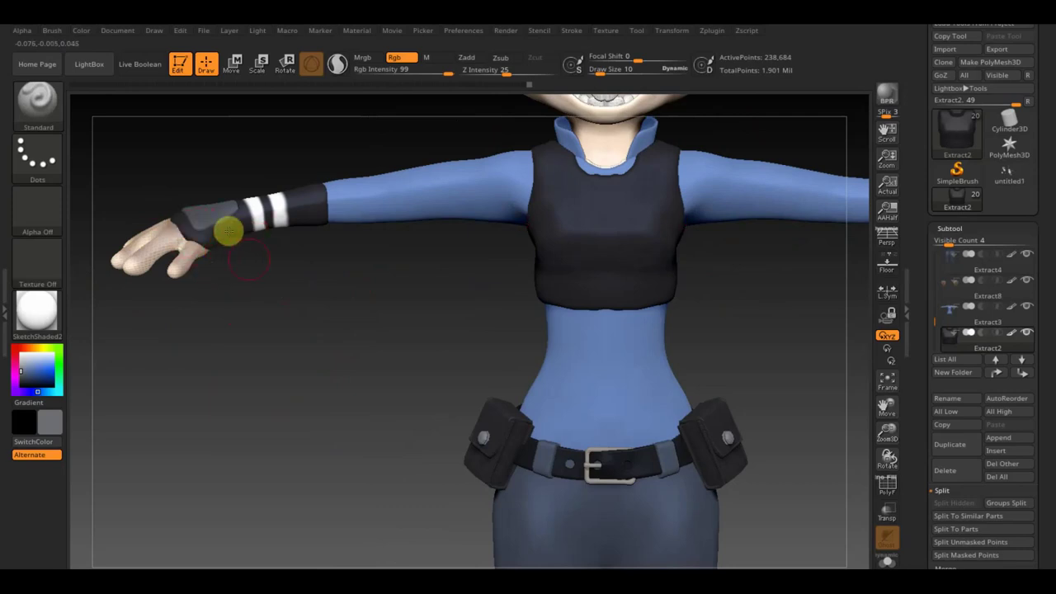
{"action": "mouse_move", "coordinate": [309, 315]}
{"action": "left_mouse_down"}
{"action": "mouse_move", "coordinate": [276, 262]}
{"action": "mouse_move", "coordinate": [269, 220]}
{"action": "left_mouse_up"}
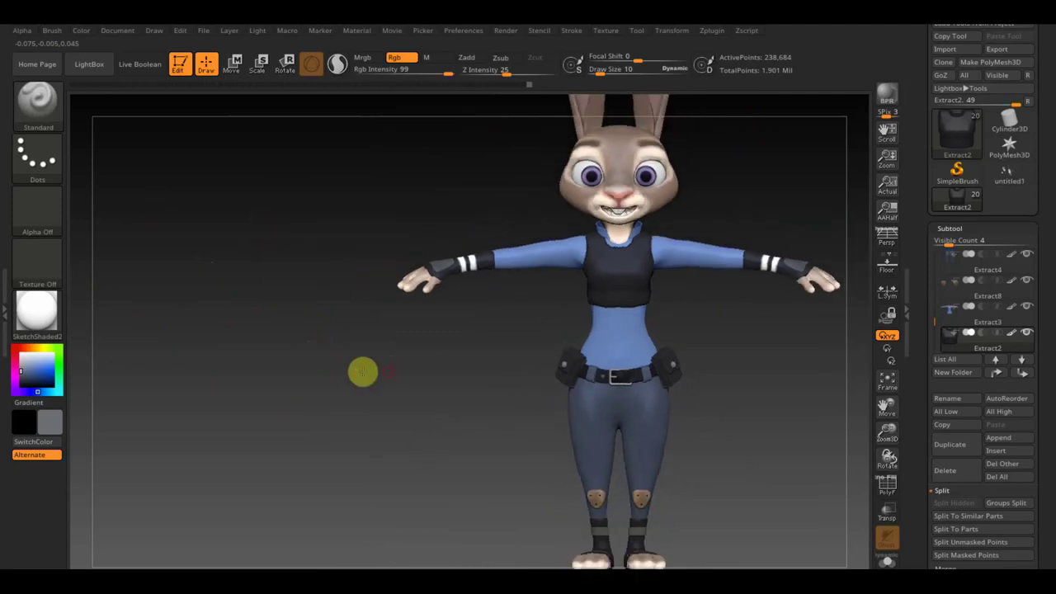
Step: Pan and orbit the rabbit to check it from the front and side profile
{"action": "left_click_drag", "start_coordinate": [363, 371], "coordinate": [331, 375]}
{"action": "mouse_move", "coordinate": [729, 422]}
{"action": "left_mouse_down"}
{"action": "mouse_move", "coordinate": [657, 433]}
{"action": "mouse_move", "coordinate": [666, 389]}
{"action": "mouse_move", "coordinate": [660, 421]}
{"action": "mouse_move", "coordinate": [637, 359]}
{"action": "mouse_move", "coordinate": [663, 433]}
{"action": "left_mouse_up"}
{"action": "mouse_move", "coordinate": [652, 391]}
{"action": "left_mouse_down"}
{"action": "mouse_move", "coordinate": [599, 413]}
{"action": "mouse_move", "coordinate": [608, 441]}
{"action": "left_mouse_up"}
{"action": "mouse_move", "coordinate": [647, 491]}
{"action": "left_mouse_down", "text": "shift"}
{"action": "mouse_move", "coordinate": [660, 505]}
{"action": "mouse_move", "coordinate": [690, 490]}
{"action": "mouse_move", "coordinate": [750, 511]}
{"action": "mouse_move", "coordinate": [531, 451]}
{"action": "mouse_move", "coordinate": [576, 340]}
{"action": "left_mouse_up", "text": "shift"}
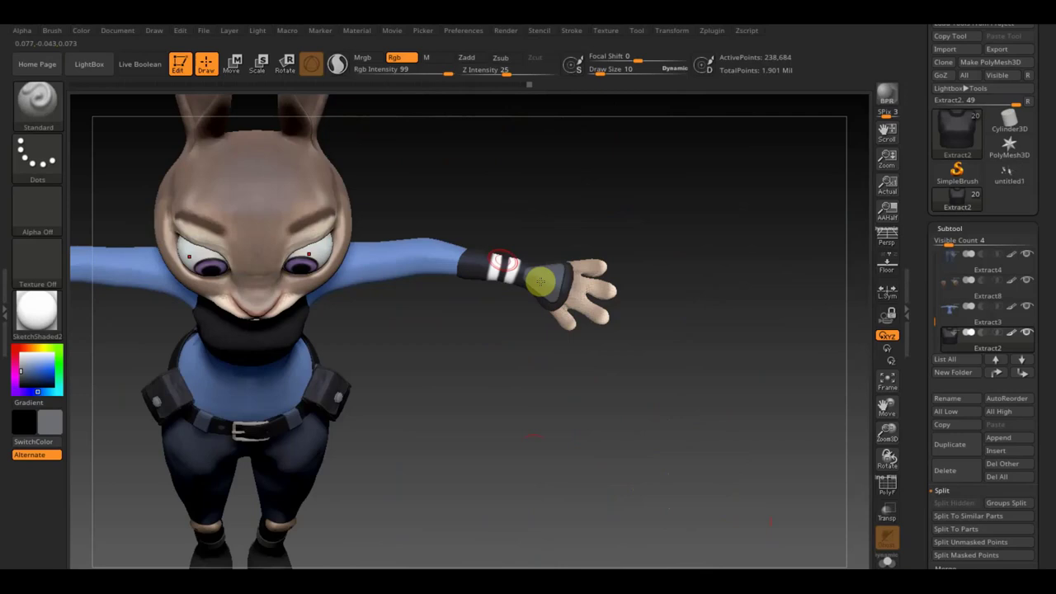
{"action": "mouse_move", "coordinate": [500, 373]}
{"action": "left_mouse_down"}
{"action": "mouse_move", "coordinate": [483, 325]}
{"action": "mouse_move", "coordinate": [483, 337]}
{"action": "mouse_move", "coordinate": [455, 330]}
{"action": "mouse_move", "coordinate": [536, 360]}
{"action": "mouse_move", "coordinate": [582, 359]}
{"action": "left_mouse_up"}
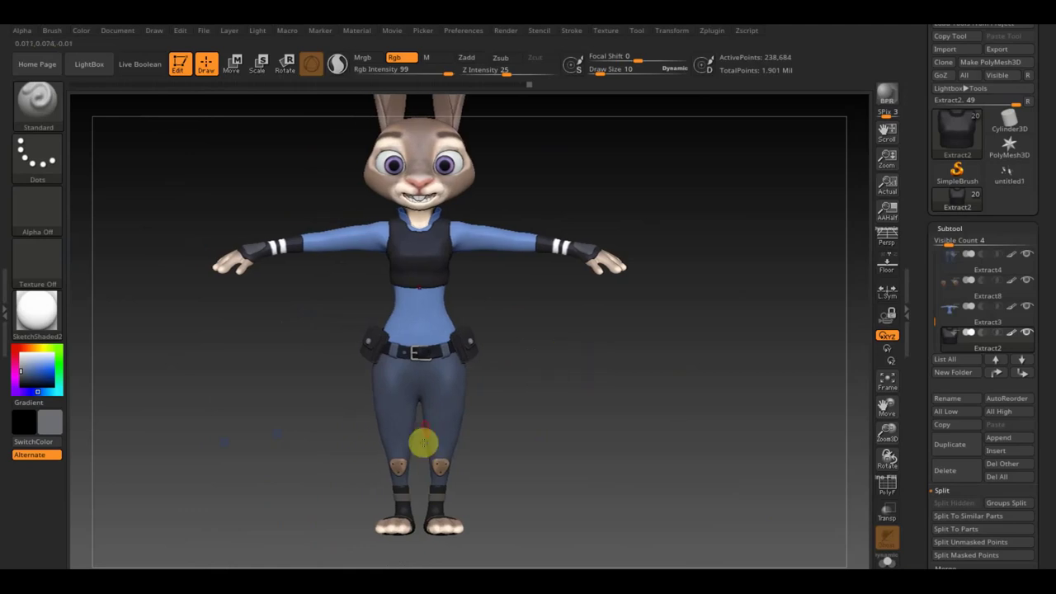
{"action": "mouse_move", "coordinate": [518, 417]}
{"action": "left_mouse_down"}
{"action": "mouse_move", "coordinate": [636, 424]}
{"action": "mouse_move", "coordinate": [544, 422]}
{"action": "mouse_move", "coordinate": [587, 493]}
{"action": "mouse_move", "coordinate": [401, 504]}
{"action": "mouse_move", "coordinate": [506, 429]}
{"action": "left_mouse_up"}
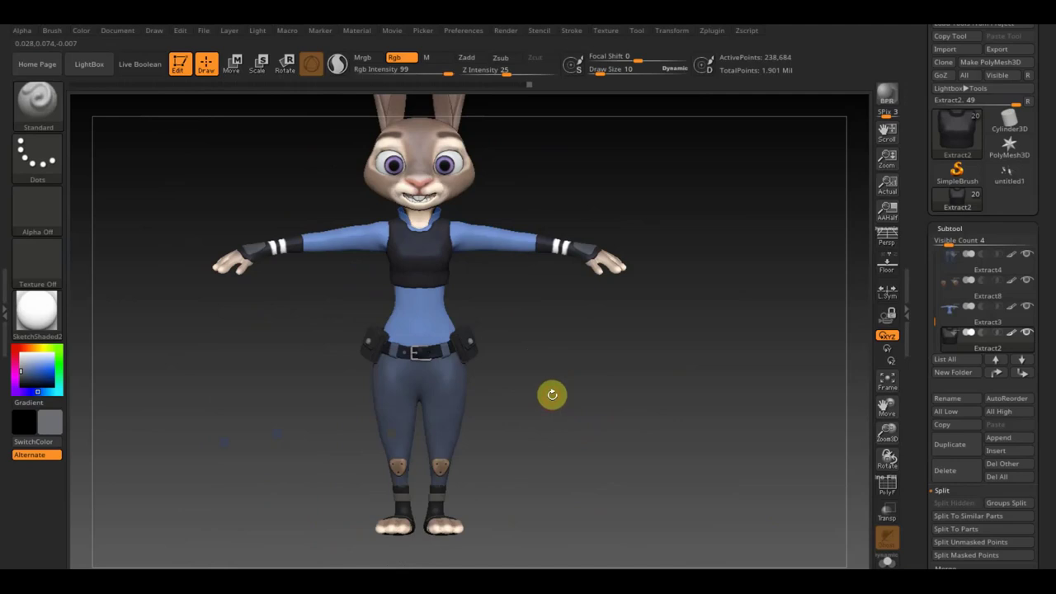
{"action": "mouse_move", "coordinate": [549, 396]}
{"action": "left_mouse_down", "text": "alt"}
{"action": "mouse_move", "coordinate": [582, 453]}
{"action": "mouse_move", "coordinate": [597, 226]}
{"action": "mouse_move", "coordinate": [587, 438]}
{"action": "mouse_move", "coordinate": [583, 397]}
{"action": "mouse_move", "coordinate": [591, 453]}
{"action": "mouse_move", "coordinate": [578, 412]}
{"action": "mouse_move", "coordinate": [587, 438]}
{"action": "left_mouse_up", "text": "alt"}
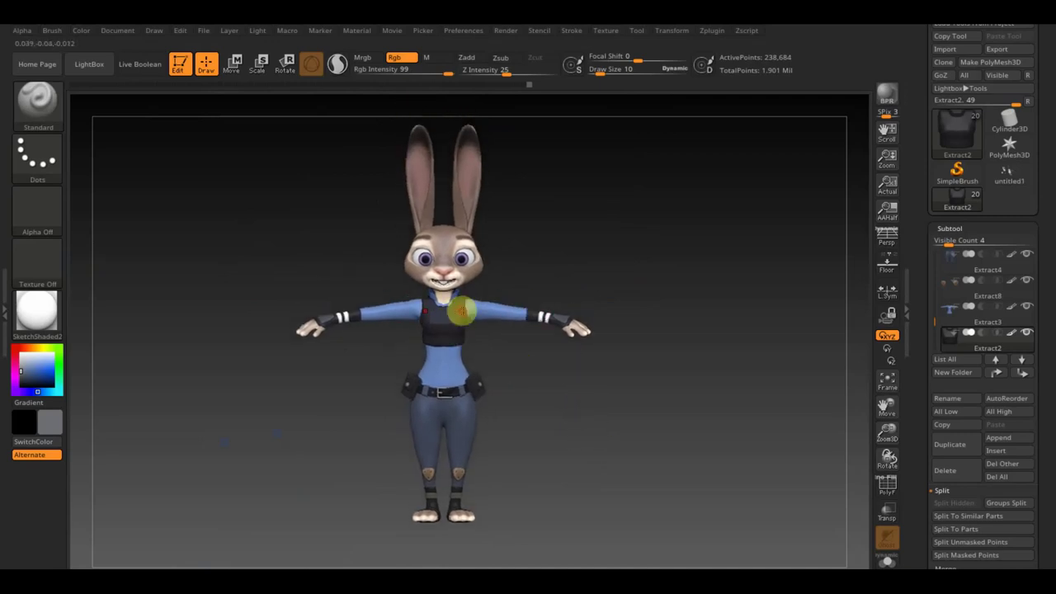
Step: Append a Plane3D as a new subtool, select it, and frame it in view
{"action": "left_click", "coordinate": [998, 437]}
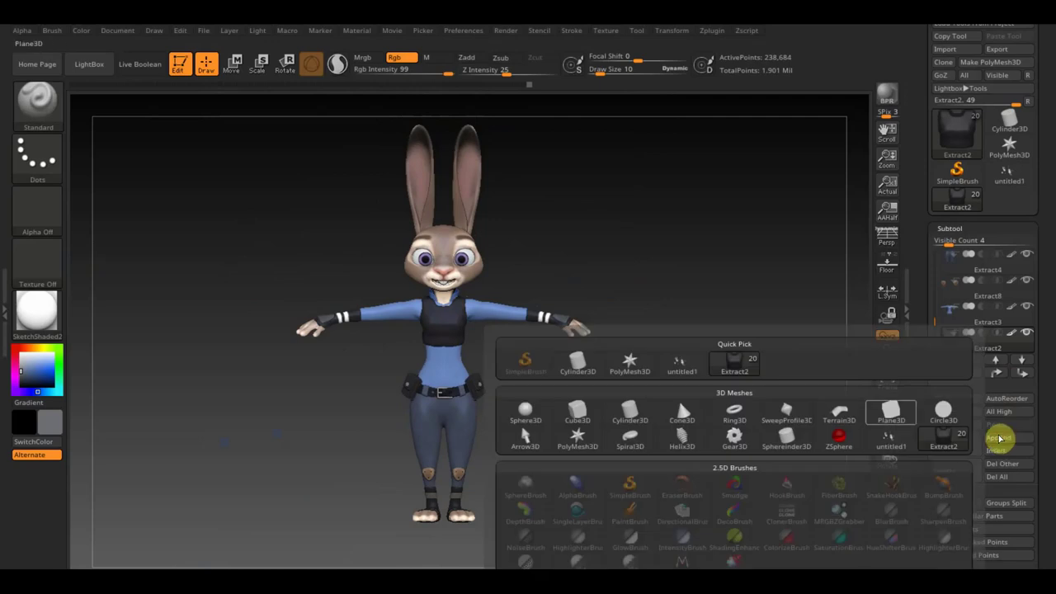
{"action": "left_click", "coordinate": [575, 412]}
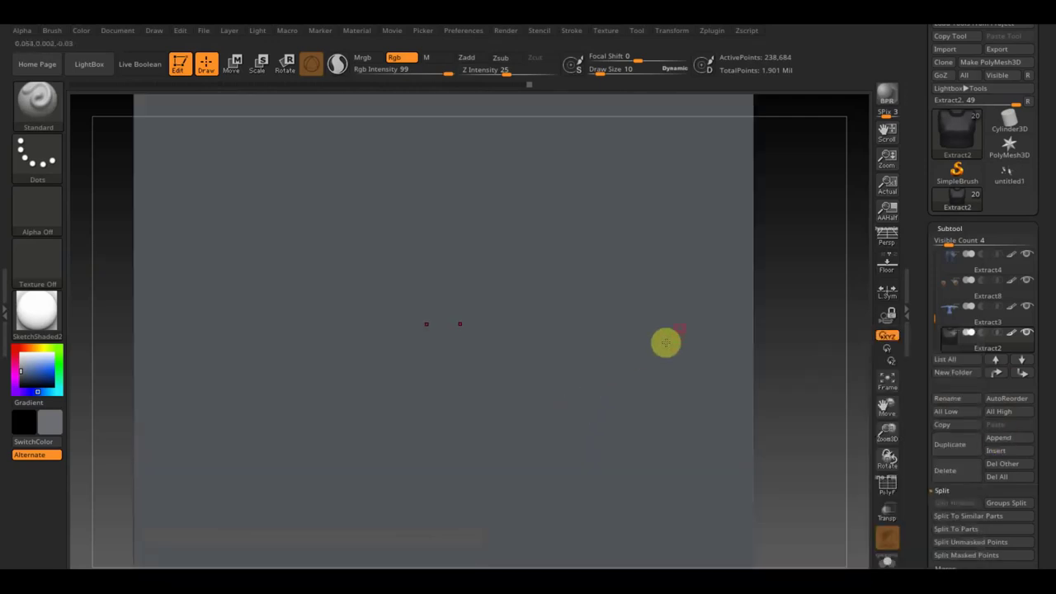
{"action": "left_click", "coordinate": [684, 310], "text": "alt"}
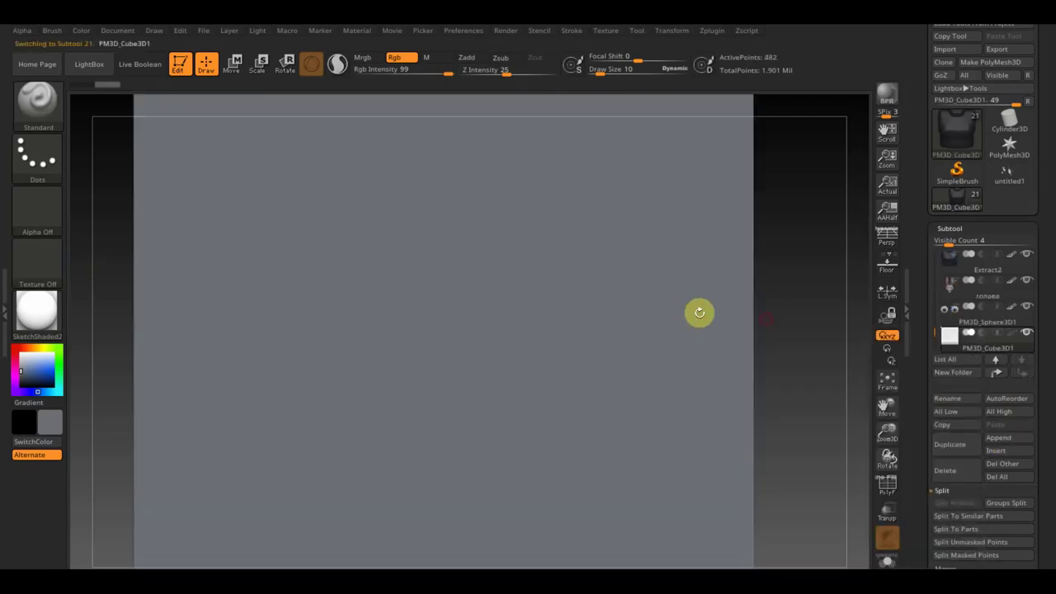
{"action": "left_click_drag", "start_coordinate": [858, 512], "coordinate": [754, 448]}
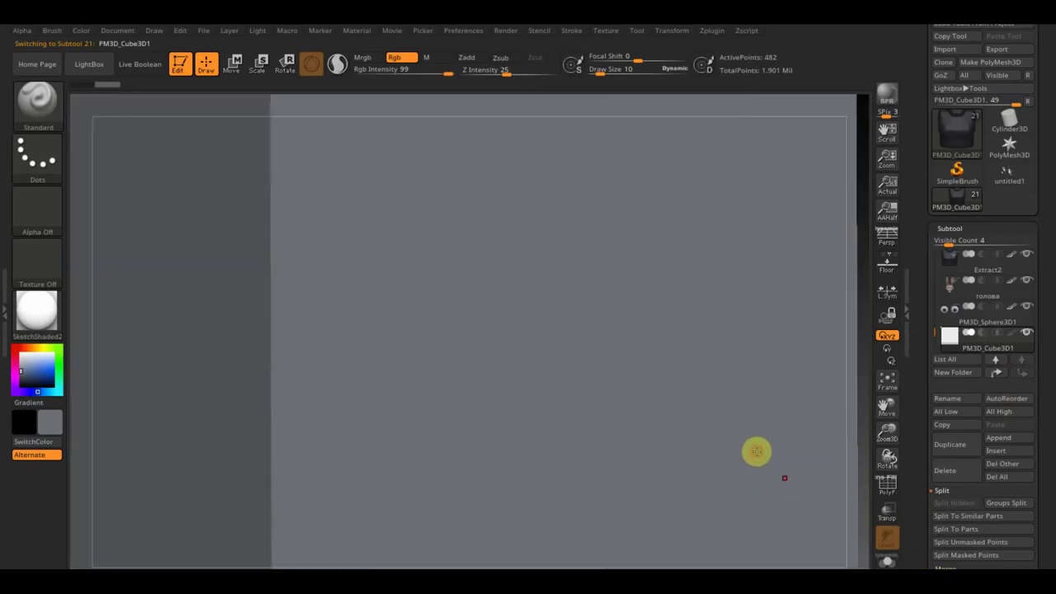
{"action": "left_click", "coordinate": [887, 379]}
{"action": "mouse_move", "coordinate": [811, 396]}
{"action": "left_mouse_down"}
{"action": "mouse_move", "coordinate": [786, 336]}
{"action": "mouse_move", "coordinate": [796, 382]}
{"action": "left_mouse_up"}
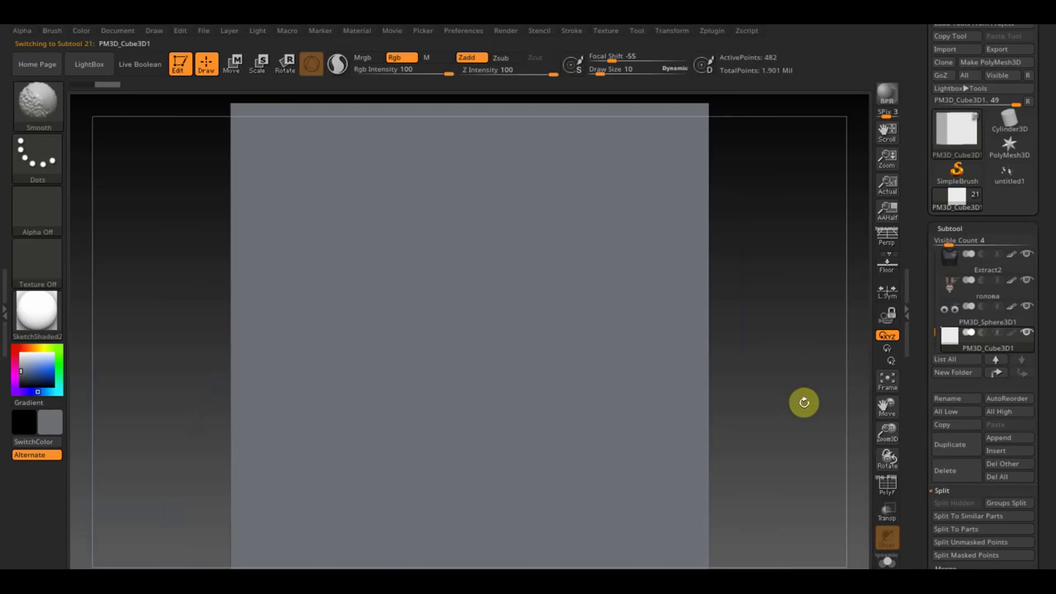
{"action": "left_click_drag", "start_coordinate": [797, 420], "coordinate": [777, 330], "text": "alt"}
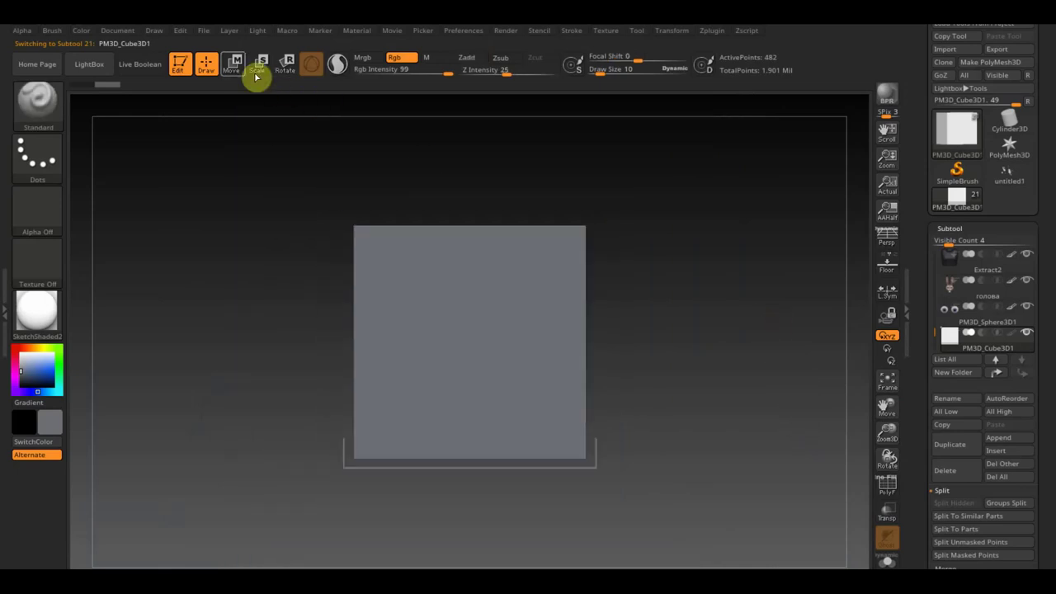
Step: Move the plane aside of the rabbit with the Move gizmo and expand the DynaMesh settings
{"action": "key", "text": "w"}
{"action": "mouse_move", "coordinate": [404, 338]}
{"action": "left_mouse_down"}
{"action": "mouse_move", "coordinate": [206, 339]}
{"action": "mouse_move", "coordinate": [361, 366]}
{"action": "left_mouse_up"}
{"action": "left_click_drag", "start_coordinate": [1037, 552], "coordinate": [1032, 466]}
{"action": "left_click", "coordinate": [957, 458]}
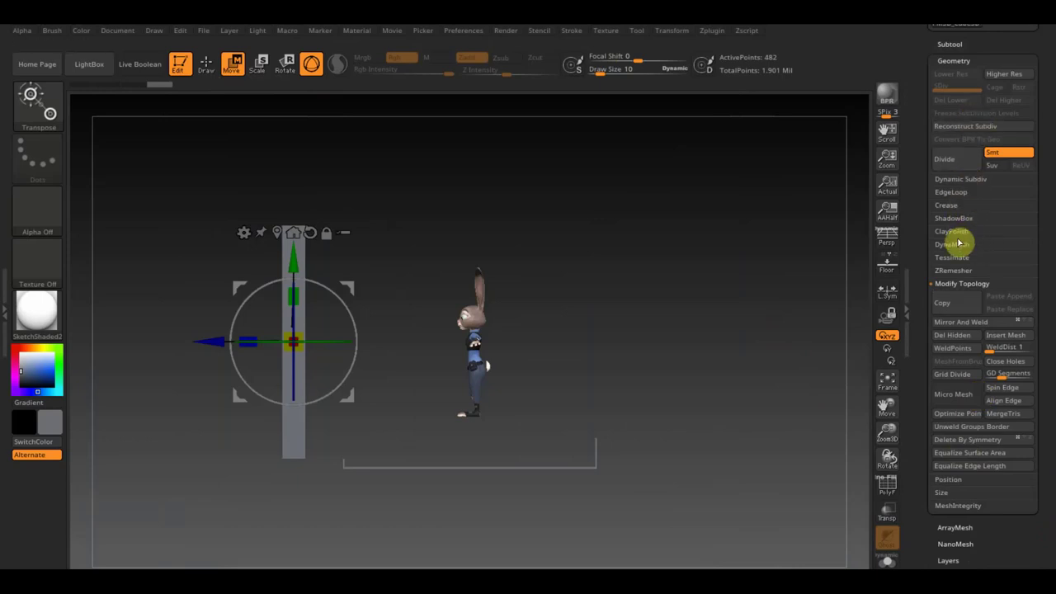
{"action": "left_click", "coordinate": [957, 245]}
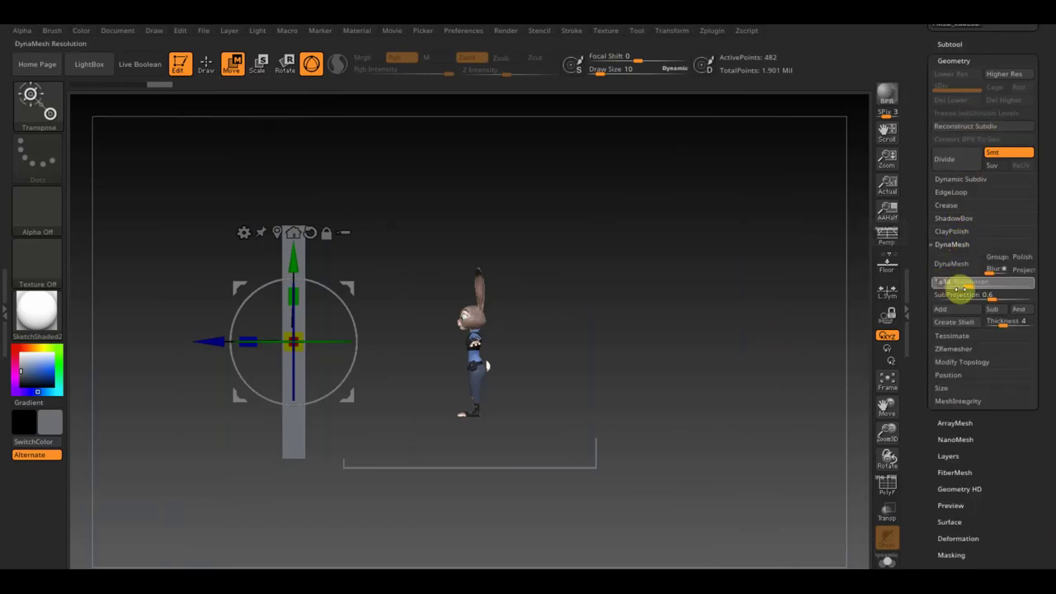
Step: DynaMesh the plane at resolution 1256 (about 3.78 million points) and turn it to face the camera
{"action": "mouse_move", "coordinate": [965, 280]}
{"action": "left_mouse_down"}
{"action": "mouse_move", "coordinate": [987, 287]}
{"action": "mouse_move", "coordinate": [969, 271]}
{"action": "left_mouse_up"}
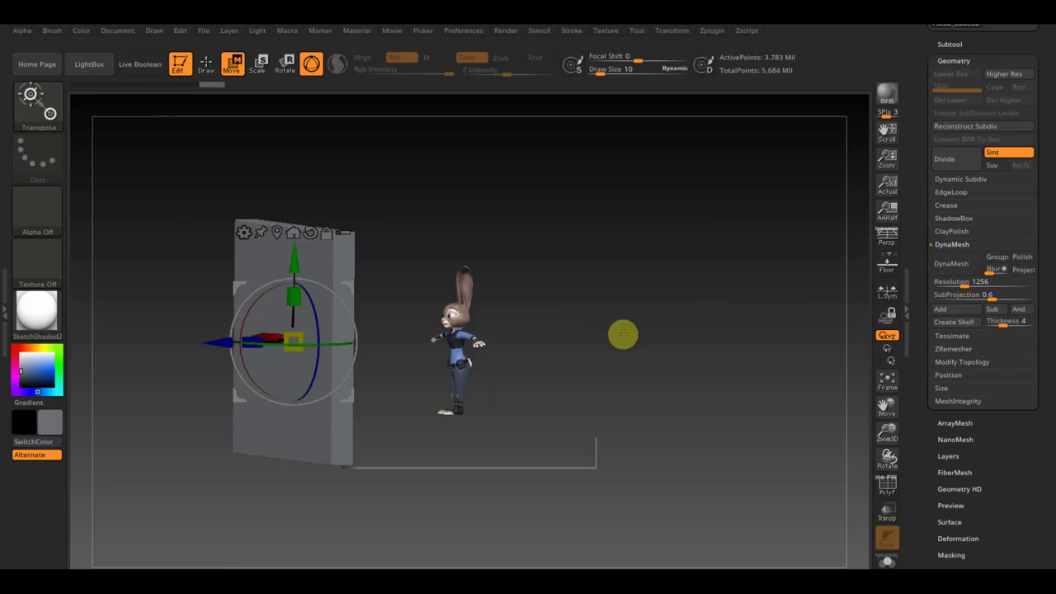
{"action": "left_click_drag", "start_coordinate": [720, 350], "coordinate": [786, 363], "text": "shift"}
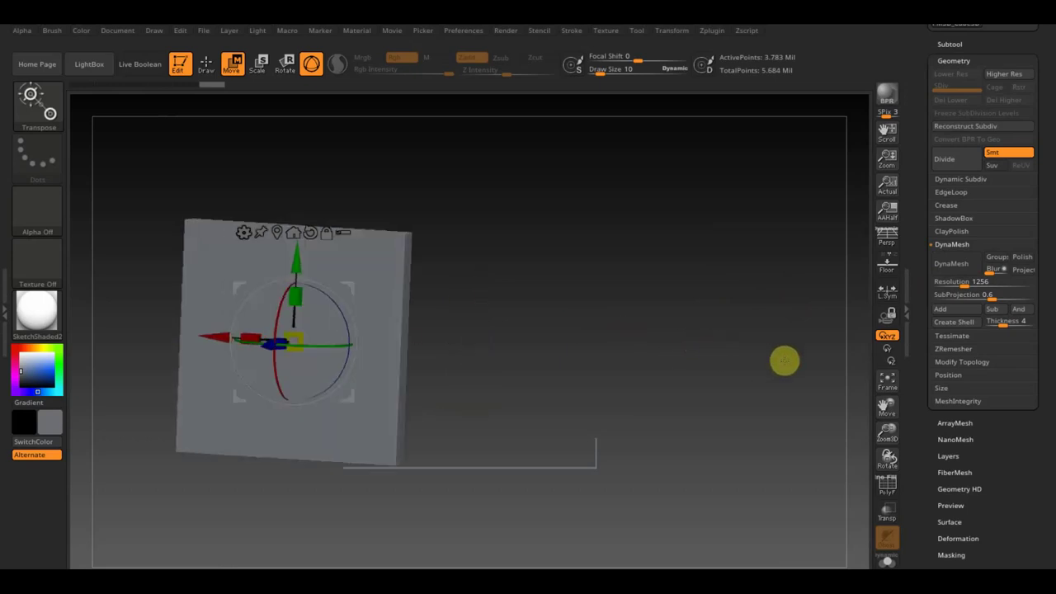
{"action": "mouse_move", "coordinate": [716, 340]}
{"action": "left_mouse_down", "text": "alt"}
{"action": "mouse_move", "coordinate": [750, 391]}
{"action": "mouse_move", "coordinate": [672, 365]}
{"action": "mouse_move", "coordinate": [880, 363]}
{"action": "mouse_move", "coordinate": [617, 363]}
{"action": "mouse_move", "coordinate": [808, 351]}
{"action": "left_mouse_up", "text": "alt"}
Step: Import the 115157 badge screenshot from the desktop as a texture
{"action": "left_click", "coordinate": [207, 64]}
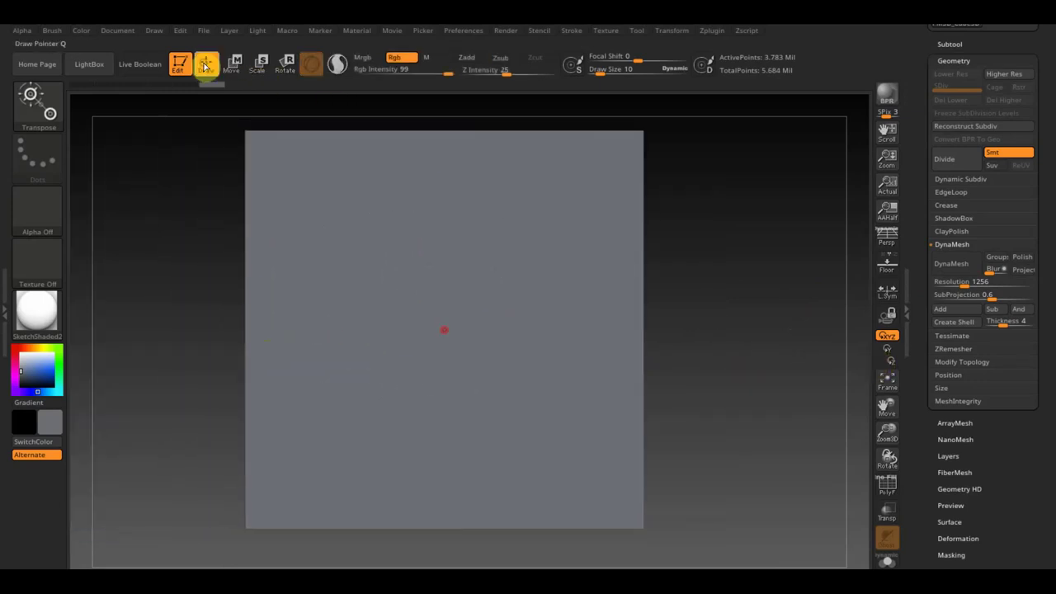
{"action": "left_click", "coordinate": [612, 33]}
{"action": "left_click", "coordinate": [629, 108]}
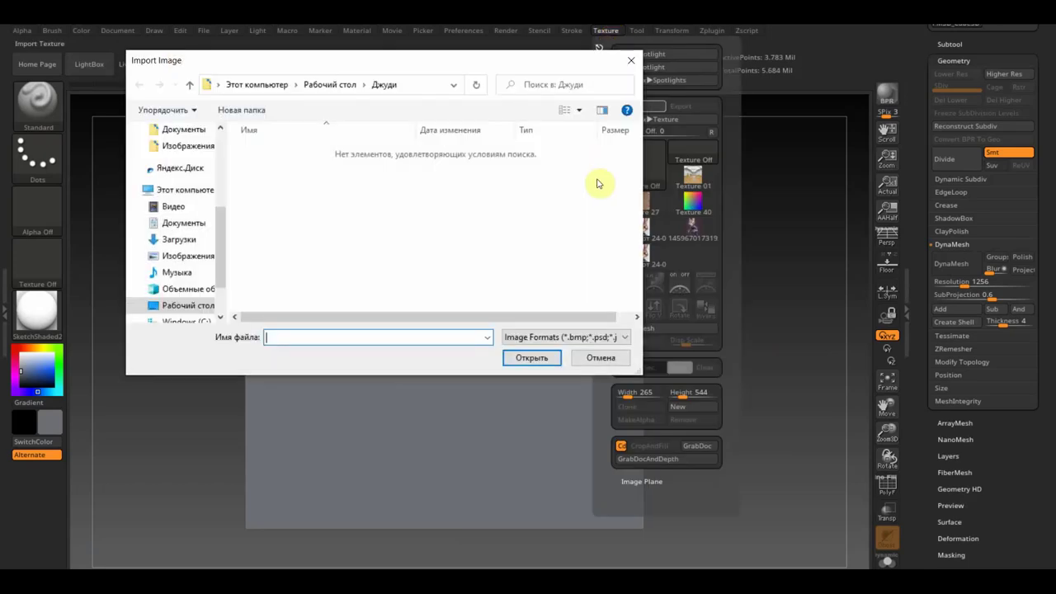
{"action": "left_click", "coordinate": [185, 309]}
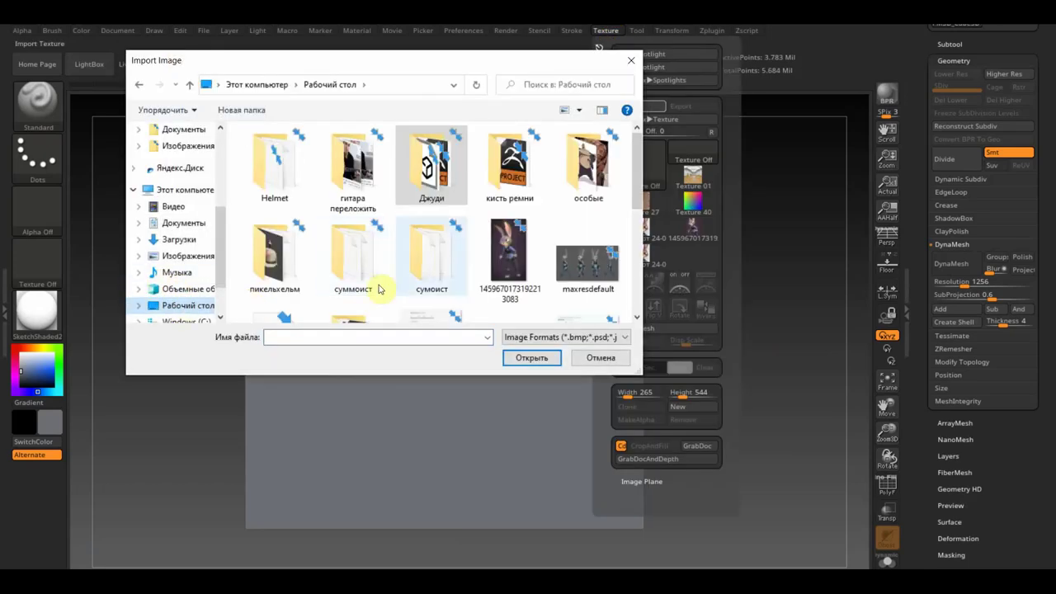
{"action": "left_click", "coordinate": [505, 273]}
{"action": "scroll", "coordinate": [509, 267], "scroll_direction": "down", "scroll_amount": 3}
{"action": "left_click", "coordinate": [583, 269]}
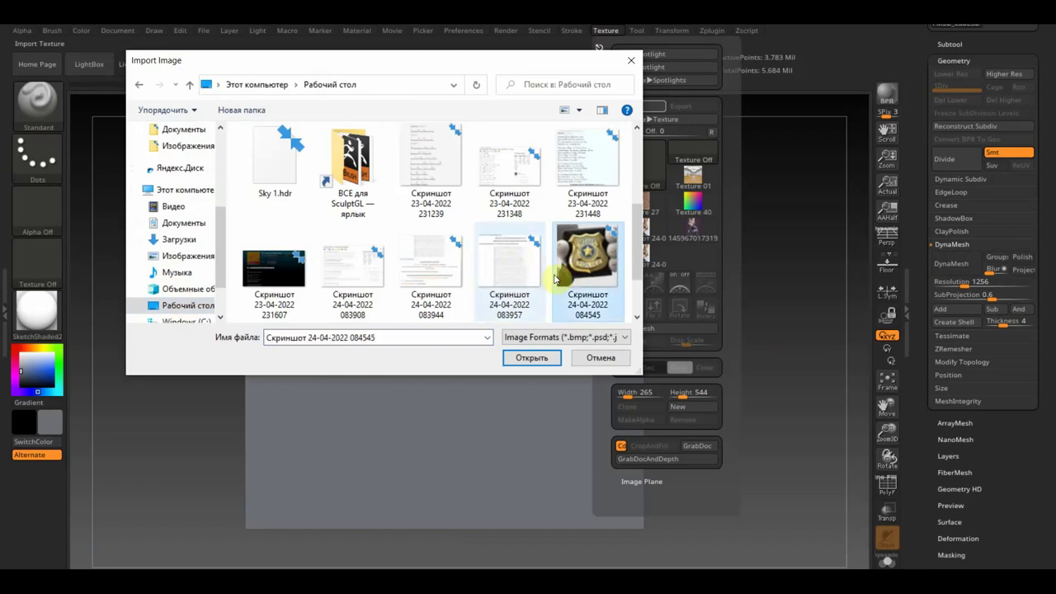
{"action": "scroll", "coordinate": [545, 276], "scroll_direction": "down", "scroll_amount": 2}
{"action": "left_click", "coordinate": [426, 283]}
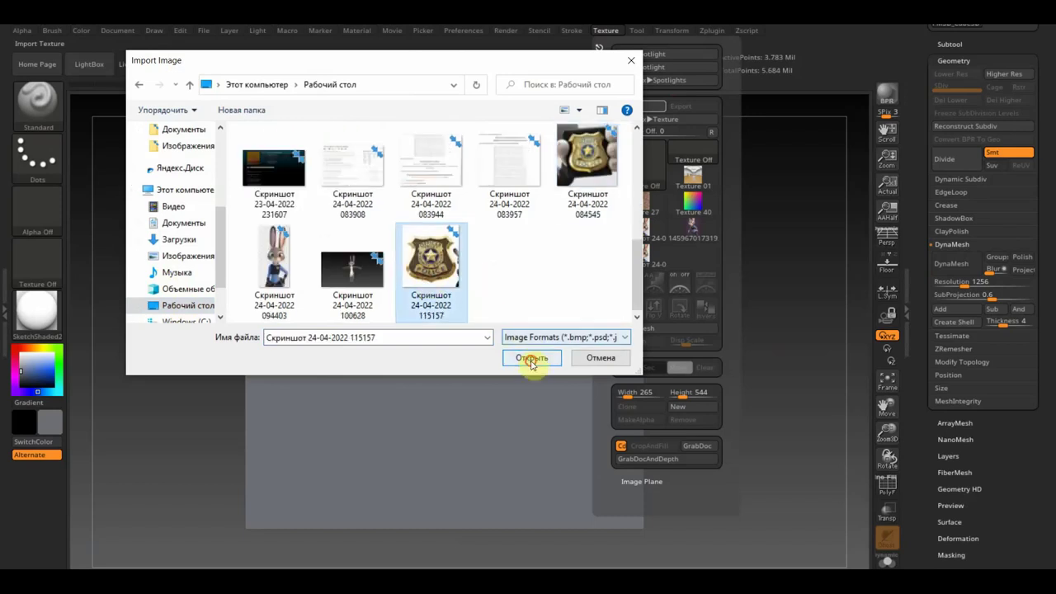
{"action": "left_click", "coordinate": [531, 362]}
Step: Make the badge screenshot the current texture and add it to Spotlight
{"action": "left_click", "coordinate": [613, 35]}
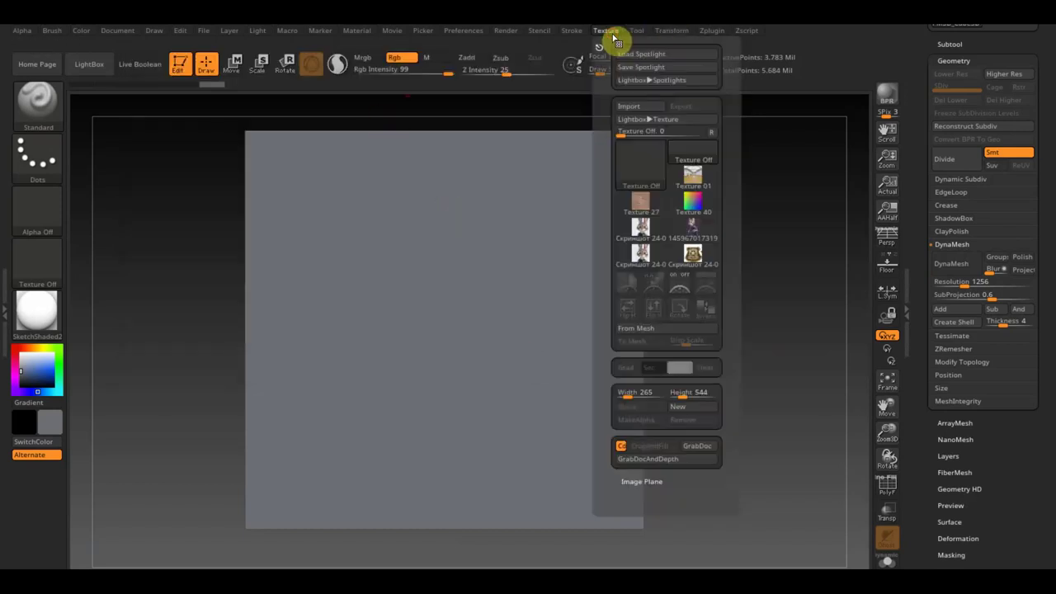
{"action": "left_click", "coordinate": [693, 255]}
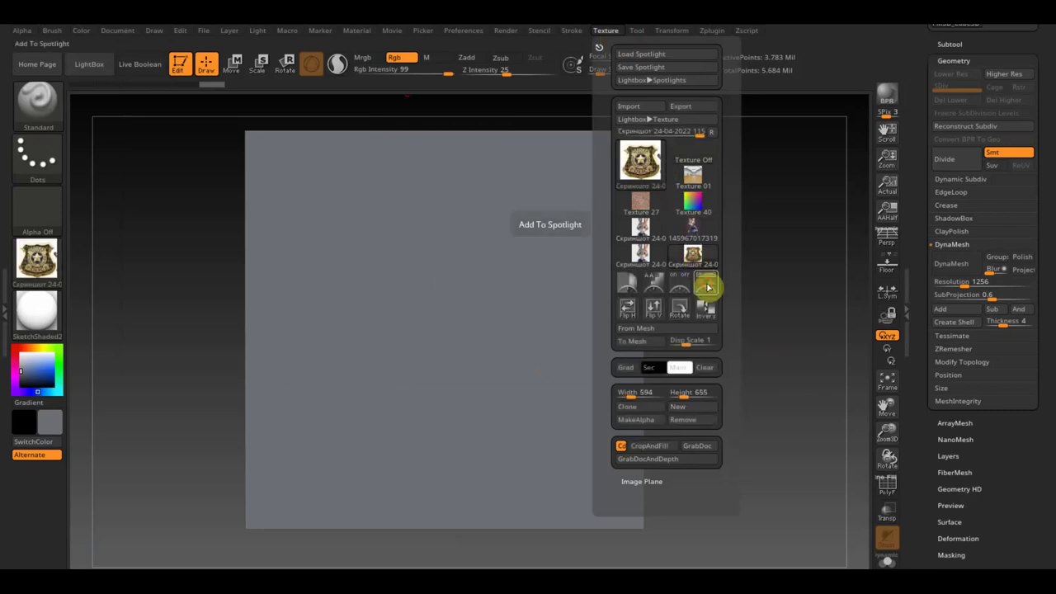
{"action": "left_click", "coordinate": [707, 286]}
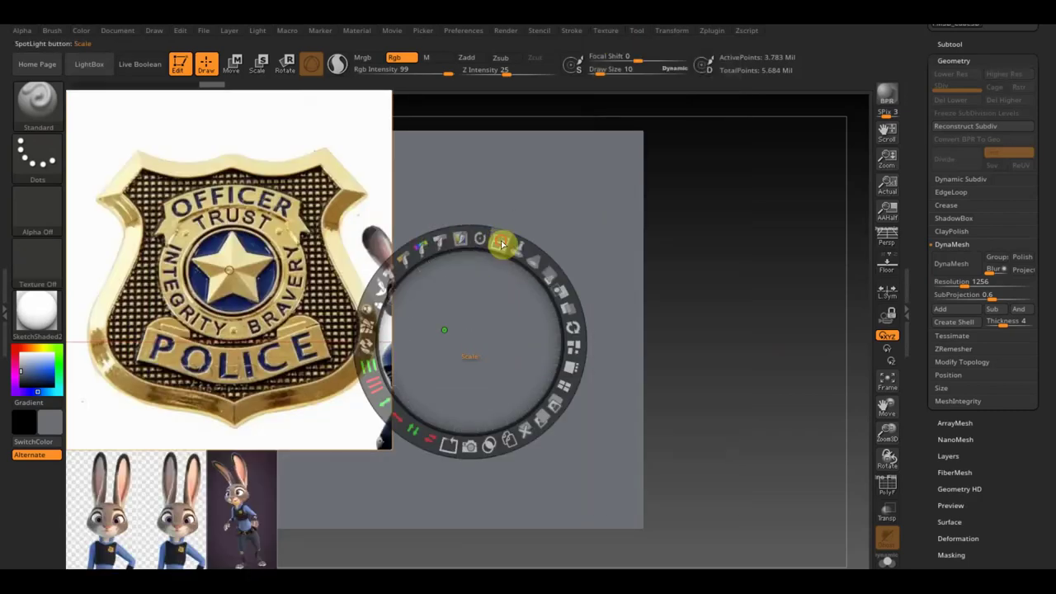
Step: Place the badge Spotlight image over the plane, hide the Spotlight controls, and set Draw Size to 182
{"action": "mouse_move", "coordinate": [500, 239]}
{"action": "left_mouse_down"}
{"action": "mouse_move", "coordinate": [698, 341]}
{"action": "mouse_move", "coordinate": [686, 332]}
{"action": "left_mouse_up"}
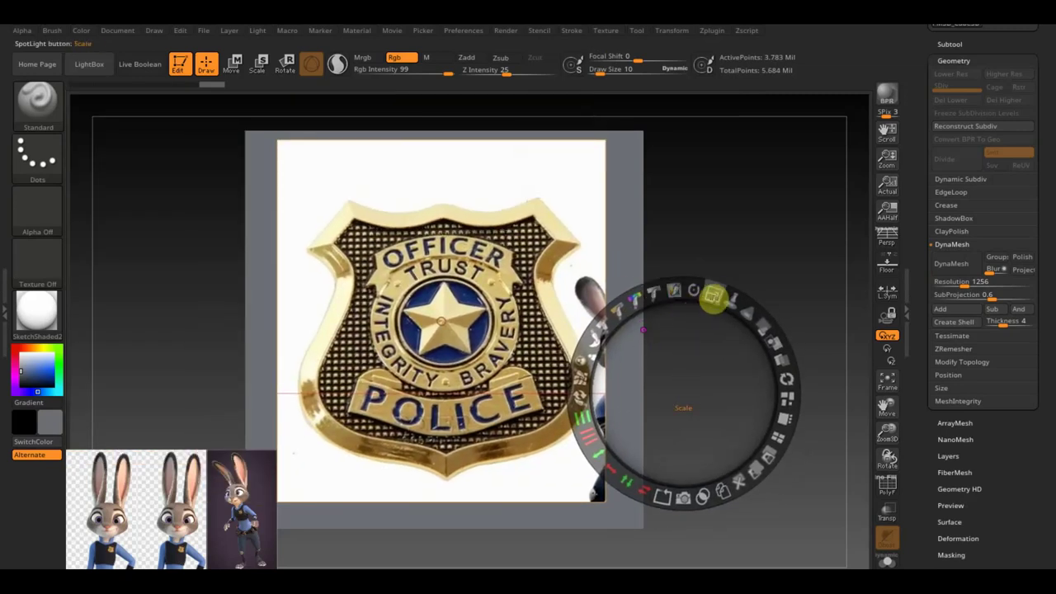
{"action": "key", "text": "z"}
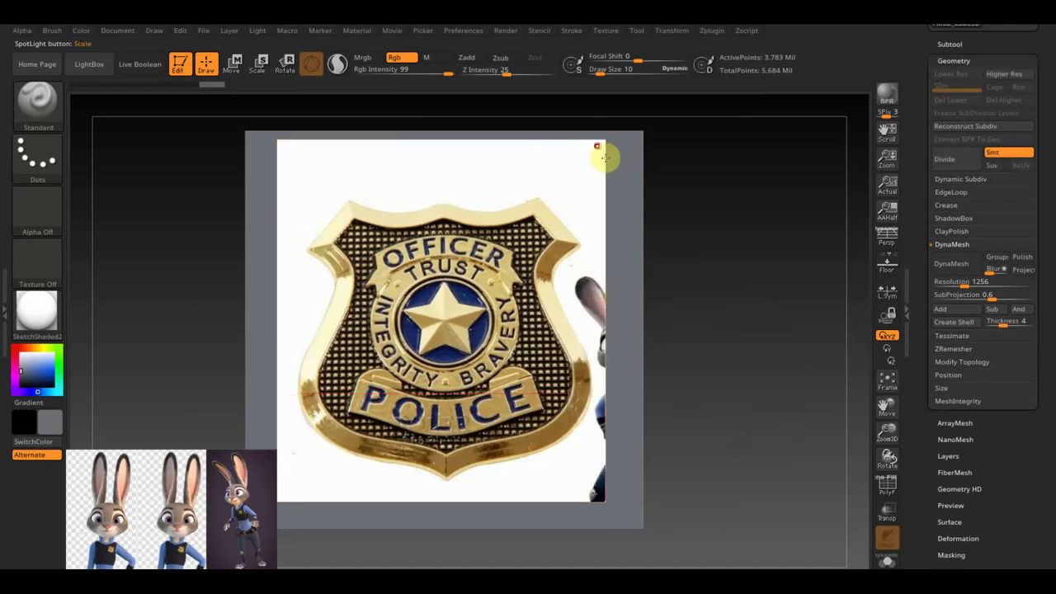
{"action": "left_click_drag", "start_coordinate": [602, 72], "coordinate": [631, 92]}
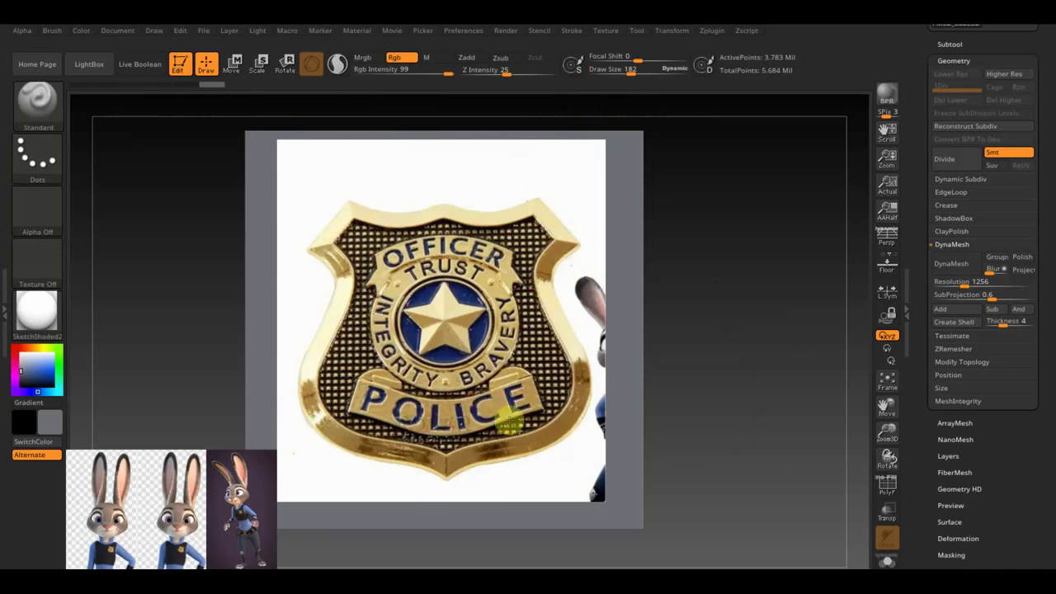
Step: Project the badge image onto the plane and paint its grey margins white
{"action": "left_click_drag", "start_coordinate": [434, 499], "coordinate": [542, 450]}
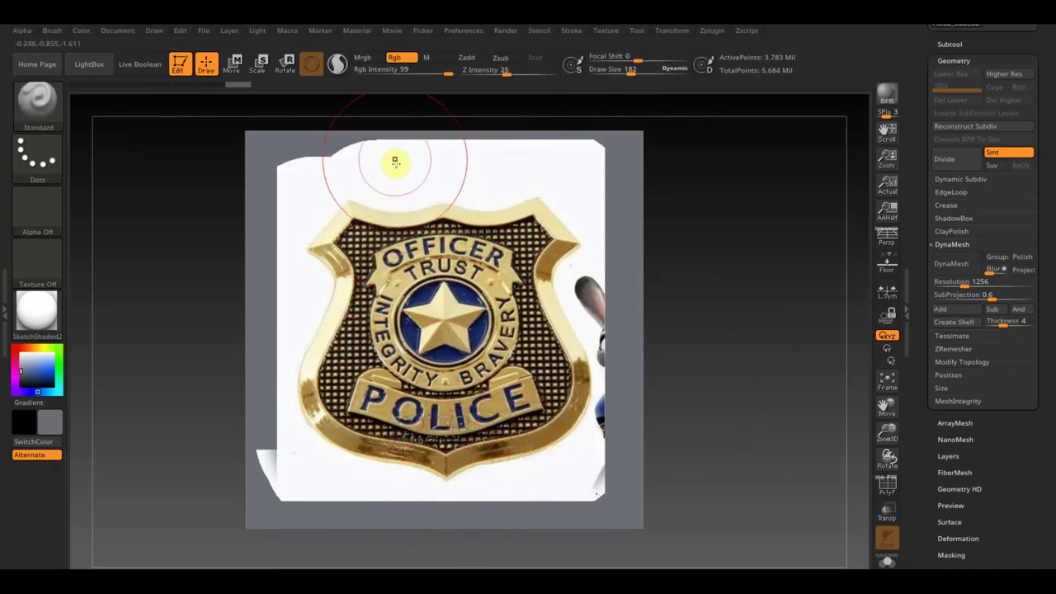
{"action": "key", "text": "c"}
{"action": "mouse_move", "coordinate": [403, 144]}
{"action": "left_mouse_down"}
{"action": "mouse_move", "coordinate": [253, 149]}
{"action": "mouse_move", "coordinate": [238, 391]}
{"action": "mouse_move", "coordinate": [255, 495]}
{"action": "left_mouse_up"}
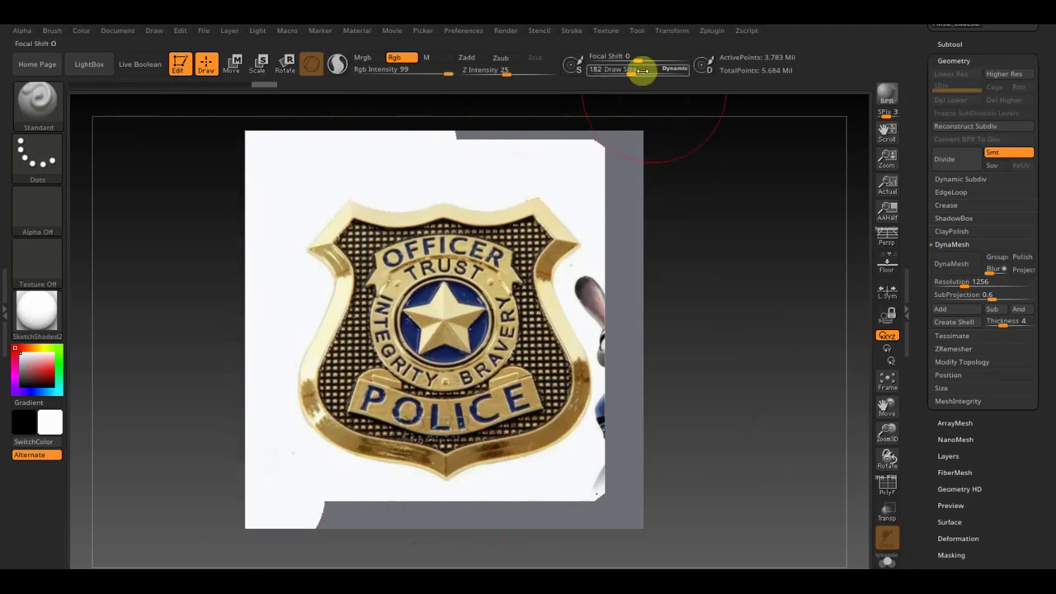
{"action": "left_click_drag", "start_coordinate": [636, 71], "coordinate": [625, 72]}
{"action": "mouse_move", "coordinate": [459, 130]}
{"action": "left_mouse_down"}
{"action": "mouse_move", "coordinate": [613, 156]}
{"action": "mouse_move", "coordinate": [638, 219]}
{"action": "mouse_move", "coordinate": [641, 313]}
{"action": "left_mouse_up"}
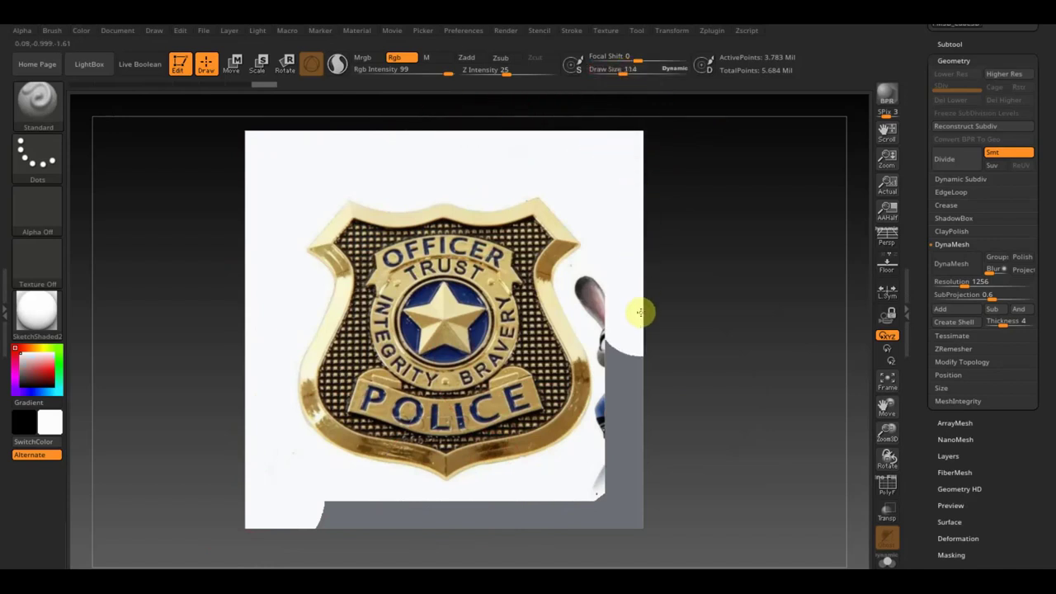
{"action": "mouse_move", "coordinate": [593, 286]}
{"action": "left_mouse_down"}
{"action": "mouse_move", "coordinate": [627, 349]}
{"action": "mouse_move", "coordinate": [625, 413]}
{"action": "mouse_move", "coordinate": [608, 460]}
{"action": "mouse_move", "coordinate": [572, 499]}
{"action": "left_mouse_up"}
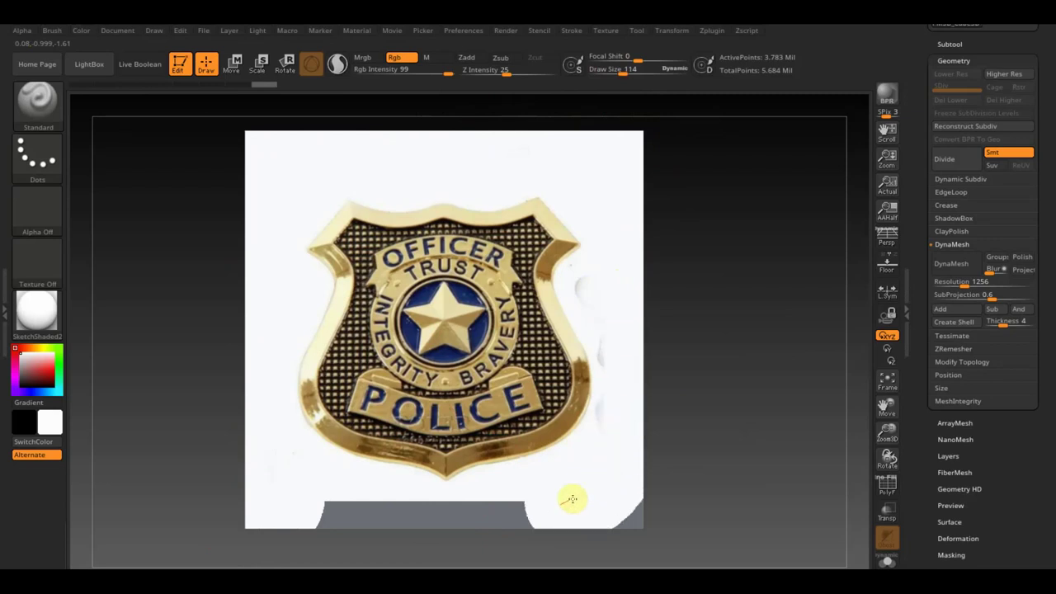
{"action": "left_click_drag", "start_coordinate": [651, 500], "coordinate": [358, 526]}
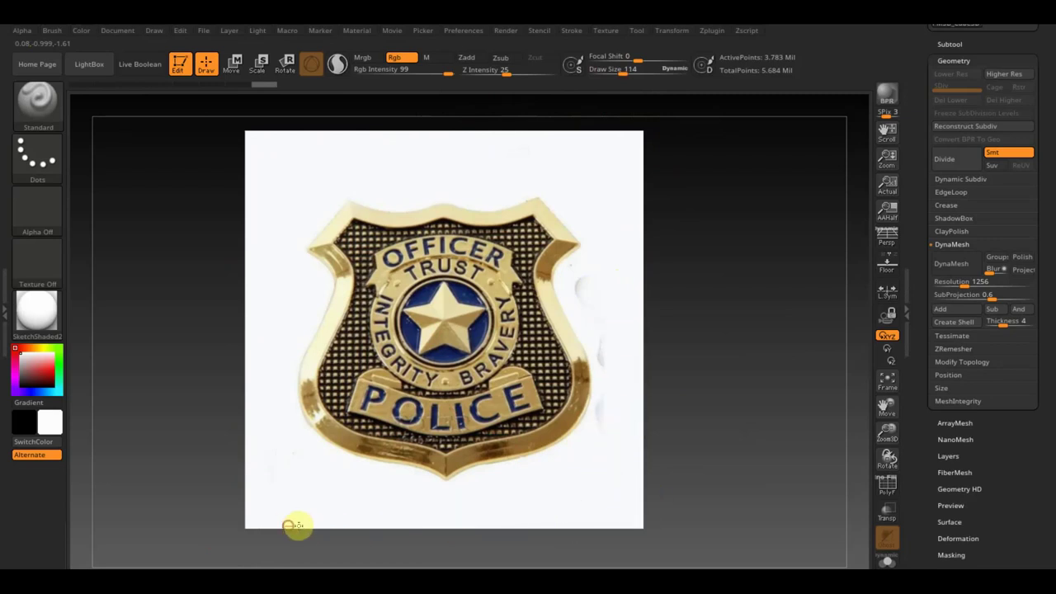
Step: Lower Draw Size to 65 and orbit to inspect the painted plane
{"action": "mouse_move", "coordinate": [644, 405]}
{"action": "left_mouse_down"}
{"action": "mouse_move", "coordinate": [693, 382]}
{"action": "mouse_move", "coordinate": [663, 387]}
{"action": "mouse_move", "coordinate": [657, 401]}
{"action": "mouse_move", "coordinate": [742, 389]}
{"action": "left_mouse_up"}
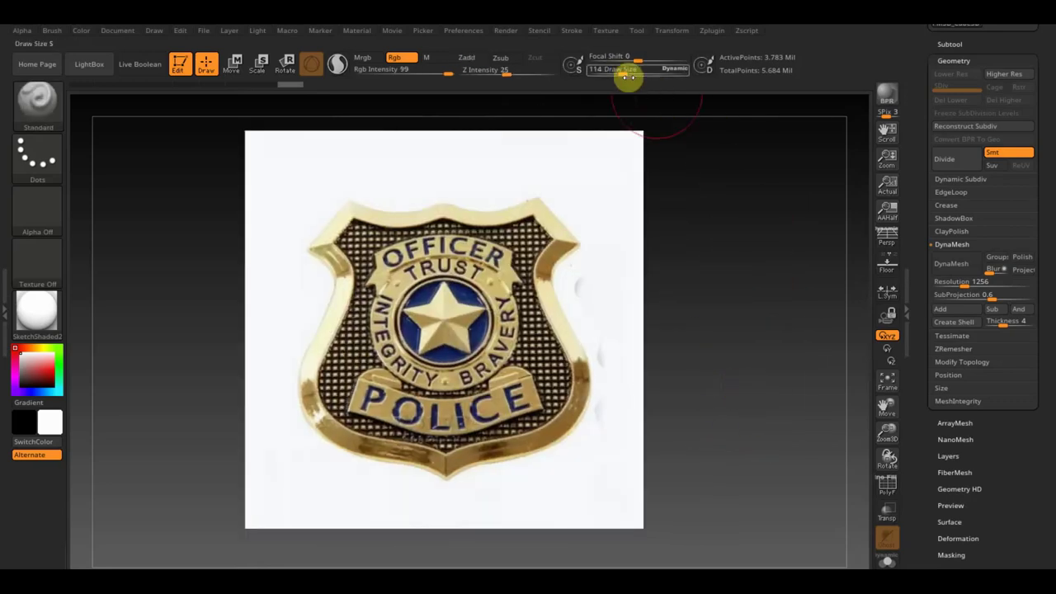
{"action": "left_click_drag", "start_coordinate": [614, 71], "coordinate": [612, 71]}
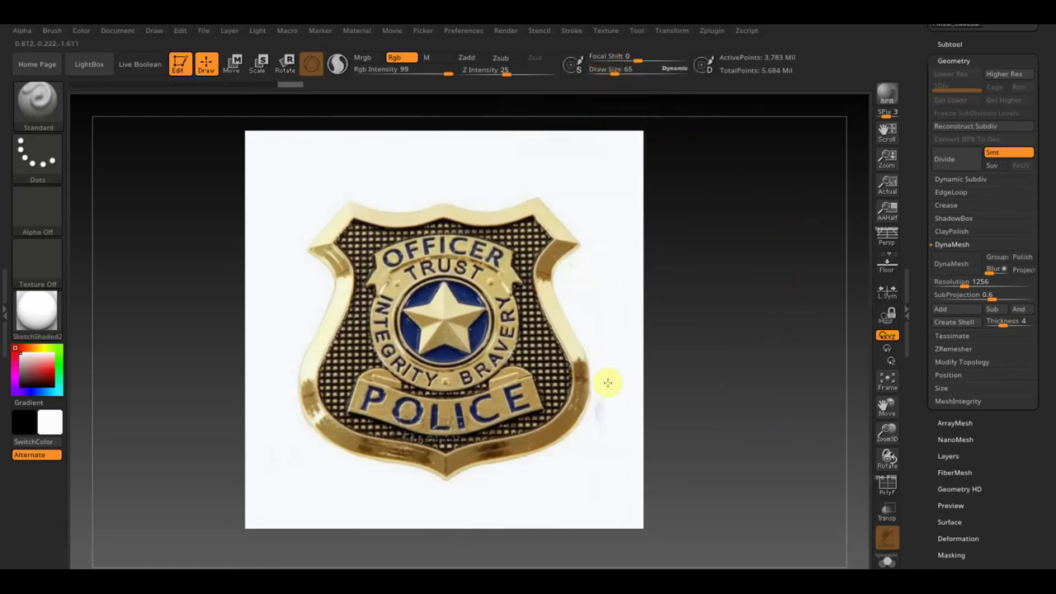
{"action": "mouse_move", "coordinate": [700, 347]}
{"action": "left_mouse_down"}
{"action": "mouse_move", "coordinate": [733, 346]}
{"action": "mouse_move", "coordinate": [704, 361]}
{"action": "mouse_move", "coordinate": [736, 359]}
{"action": "left_mouse_up"}
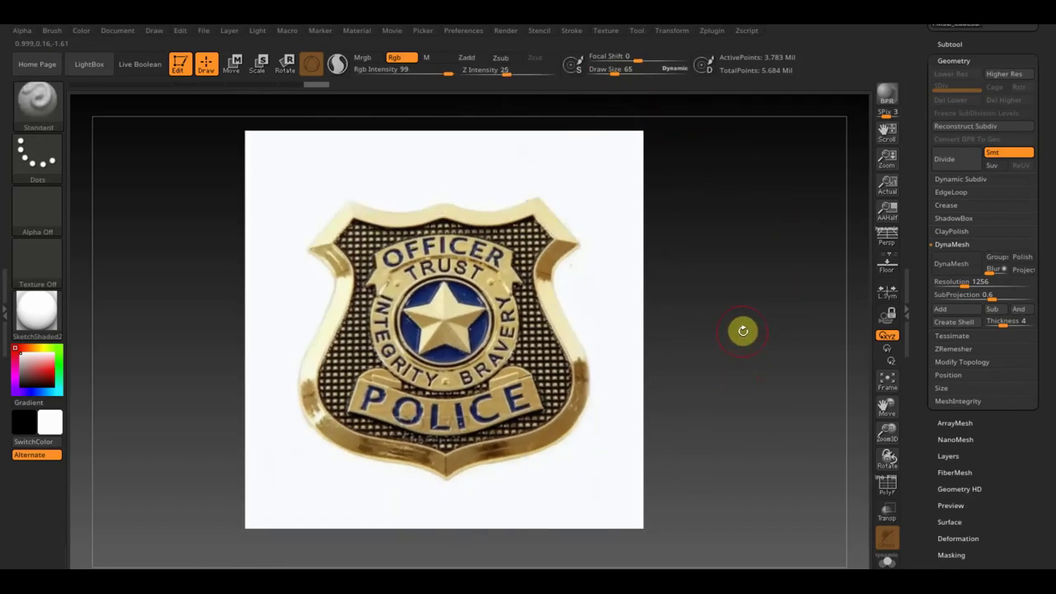
{"action": "mouse_move", "coordinate": [743, 309]}
{"action": "left_mouse_down"}
{"action": "mouse_move", "coordinate": [701, 323]}
{"action": "mouse_move", "coordinate": [783, 308]}
{"action": "left_mouse_up"}
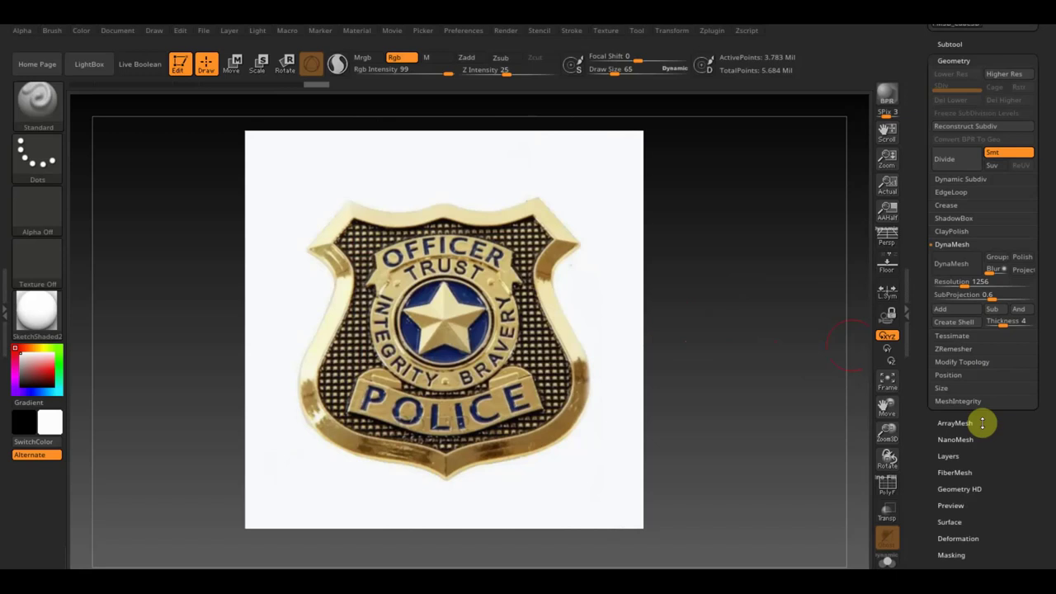
Step: Mask the badge plane by colour intensity from Masking > Mask By Color
{"action": "scroll", "coordinate": [990, 438], "scroll_direction": "down", "scroll_amount": 2}
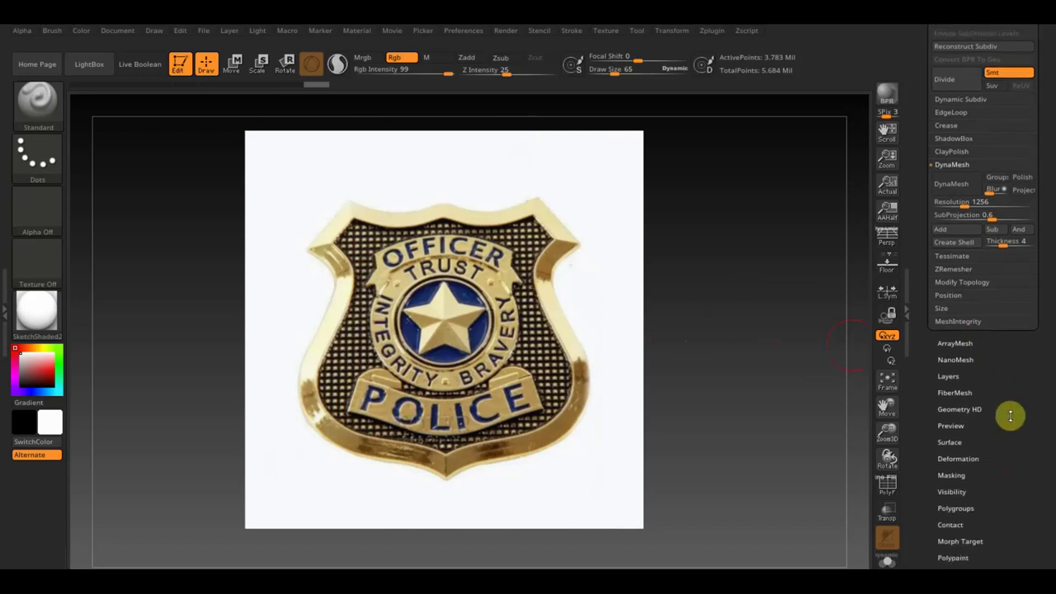
{"action": "scroll", "coordinate": [1009, 409], "scroll_direction": "down", "scroll_amount": 2}
{"action": "left_click", "coordinate": [953, 432]}
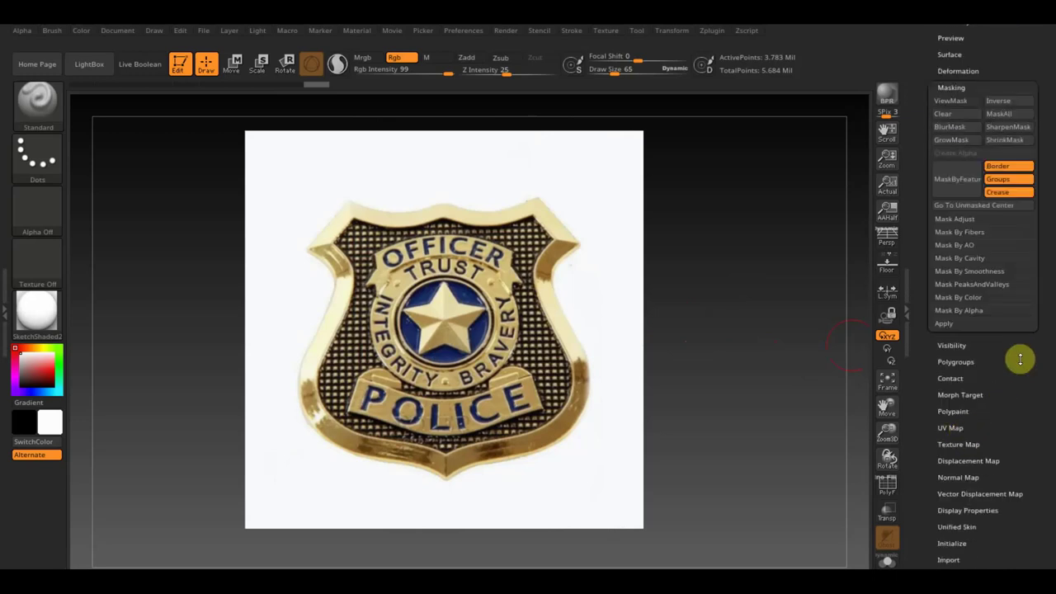
{"action": "left_click", "coordinate": [978, 318]}
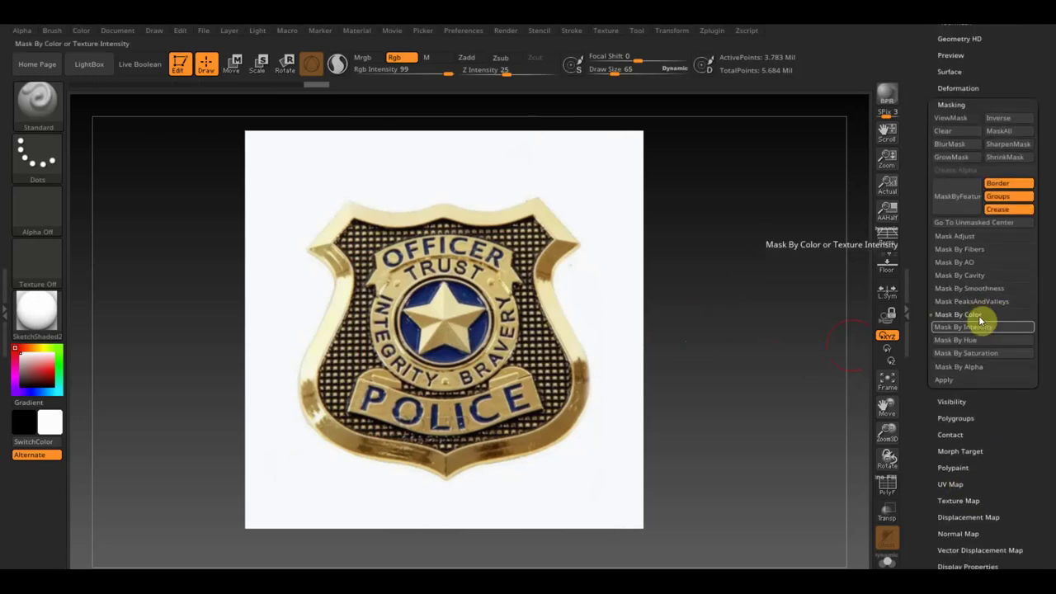
{"action": "left_click", "coordinate": [984, 328]}
Step: Nudge the masked slab slightly right, reframe the badge close-up, and shrink the brush
{"action": "left_click_drag", "start_coordinate": [760, 368], "coordinate": [757, 379]}
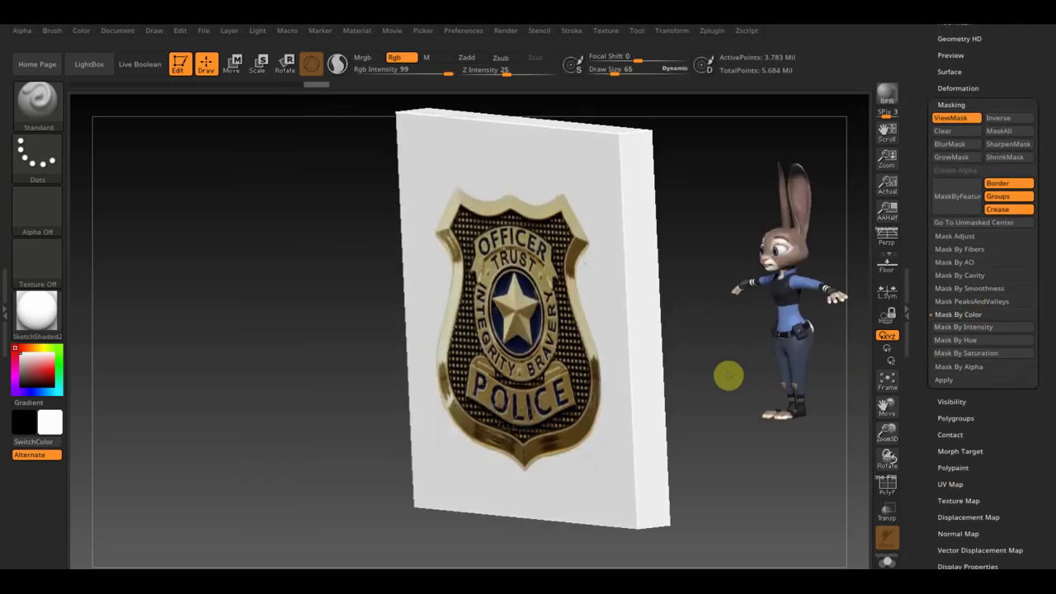
{"action": "left_click", "coordinate": [232, 64]}
{"action": "mouse_move", "coordinate": [544, 313]}
{"action": "left_mouse_down"}
{"action": "mouse_move", "coordinate": [545, 324]}
{"action": "mouse_move", "coordinate": [585, 344]}
{"action": "left_mouse_up"}
{"action": "mouse_move", "coordinate": [516, 335]}
{"action": "left_mouse_down"}
{"action": "mouse_move", "coordinate": [517, 361]}
{"action": "mouse_move", "coordinate": [542, 370]}
{"action": "mouse_move", "coordinate": [545, 355]}
{"action": "left_mouse_up"}
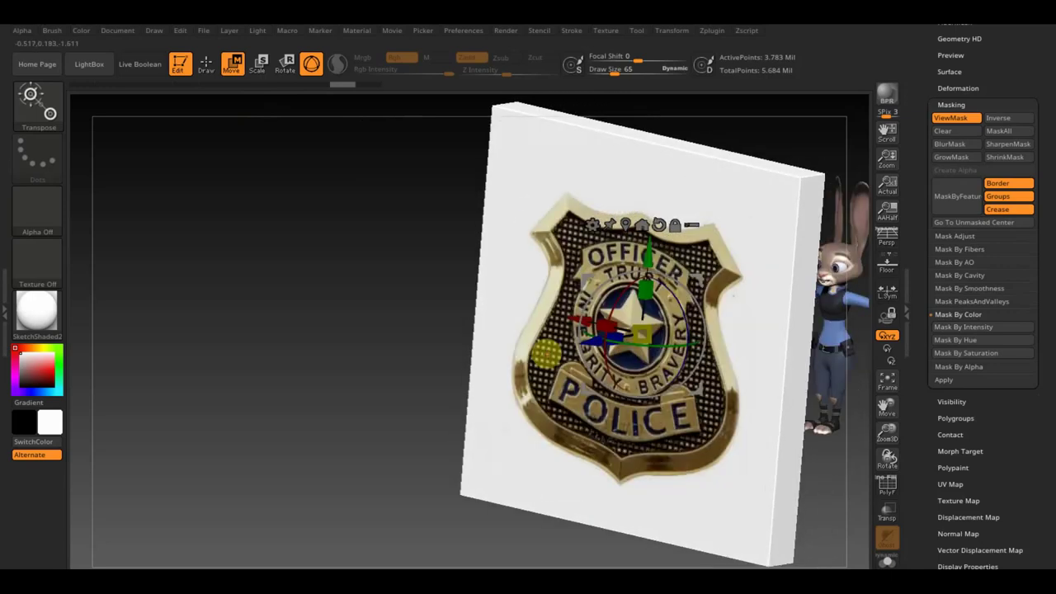
{"action": "key", "text": "ctrl+z"}
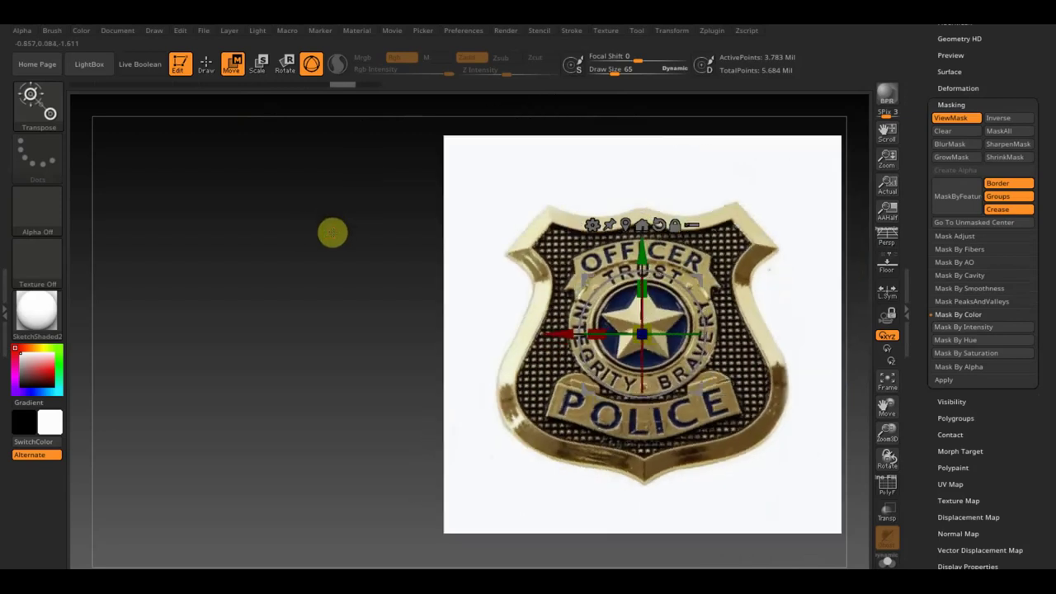
{"action": "left_click", "coordinate": [206, 64]}
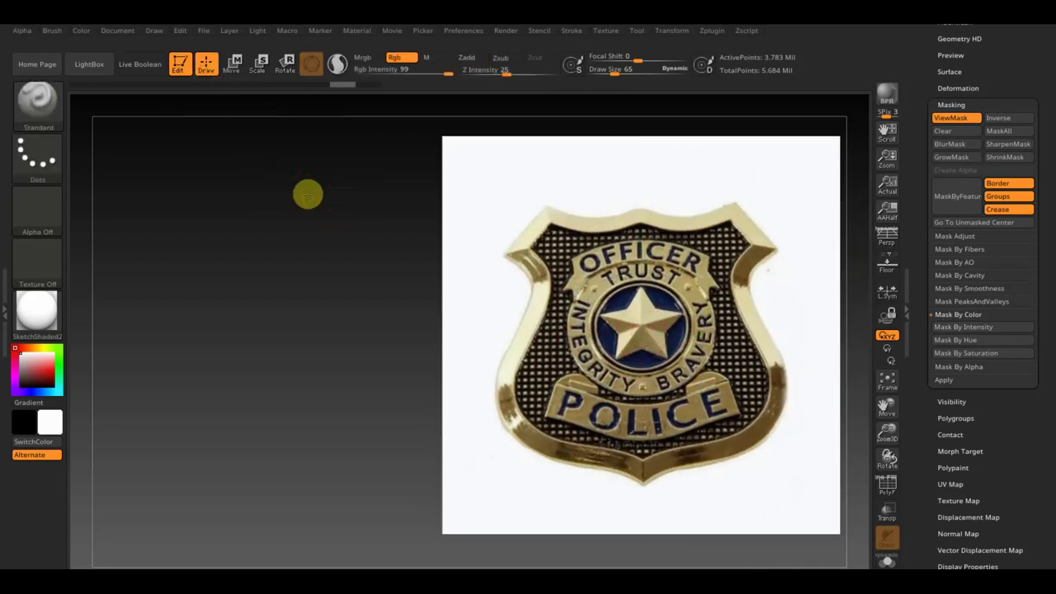
{"action": "left_click_drag", "start_coordinate": [306, 193], "coordinate": [130, 201], "text": "alt"}
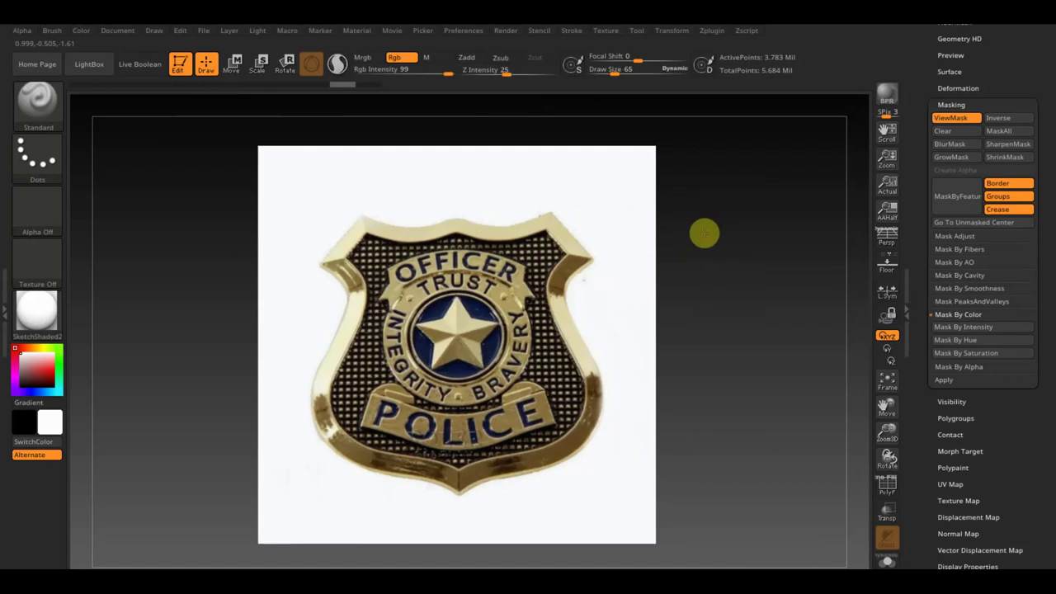
{"action": "left_click_drag", "start_coordinate": [703, 233], "coordinate": [715, 280], "text": "alt"}
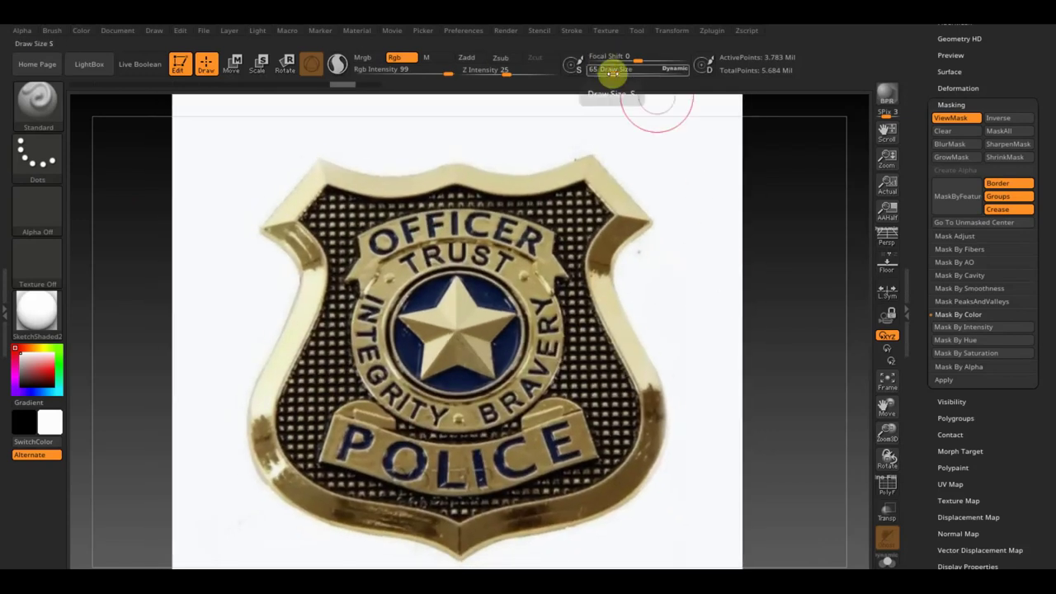
{"action": "left_click_drag", "start_coordinate": [611, 71], "coordinate": [605, 74]}
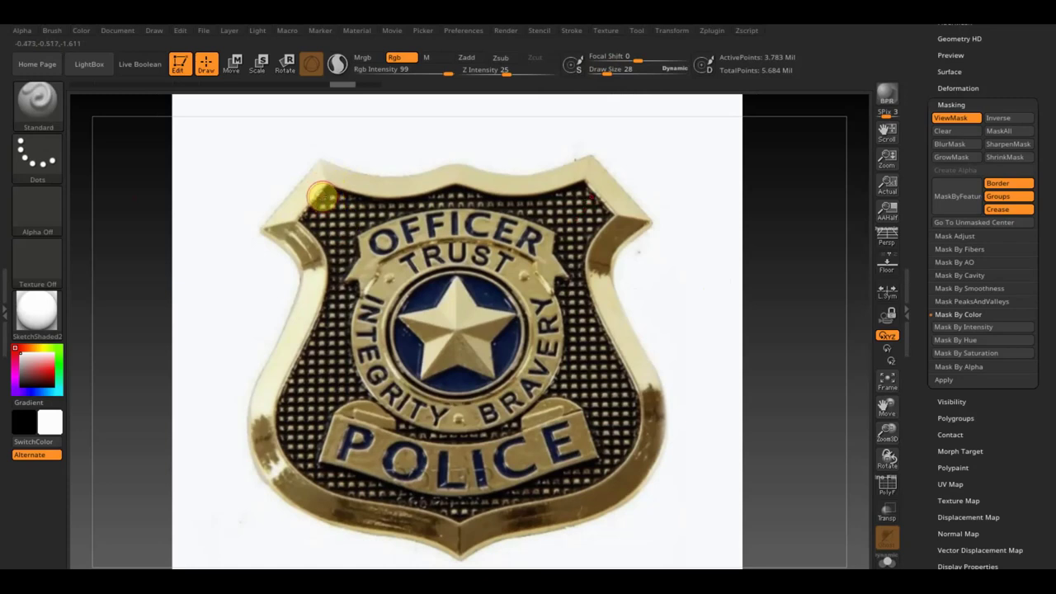
Step: Ctrl-paint a mirrored mask along the badge's upper rim and around the OFFICER and TRUST ring
{"action": "key", "text": "ctrl"}
{"action": "mouse_move", "coordinate": [325, 174]}
{"action": "left_mouse_down", "text": "ctrl"}
{"action": "mouse_move", "coordinate": [278, 224]}
{"action": "mouse_move", "coordinate": [311, 279]}
{"action": "mouse_move", "coordinate": [264, 400]}
{"action": "mouse_move", "coordinate": [268, 468]}
{"action": "mouse_move", "coordinate": [314, 504]}
{"action": "mouse_move", "coordinate": [413, 524]}
{"action": "mouse_move", "coordinate": [455, 544]}
{"action": "left_mouse_up", "text": "ctrl"}
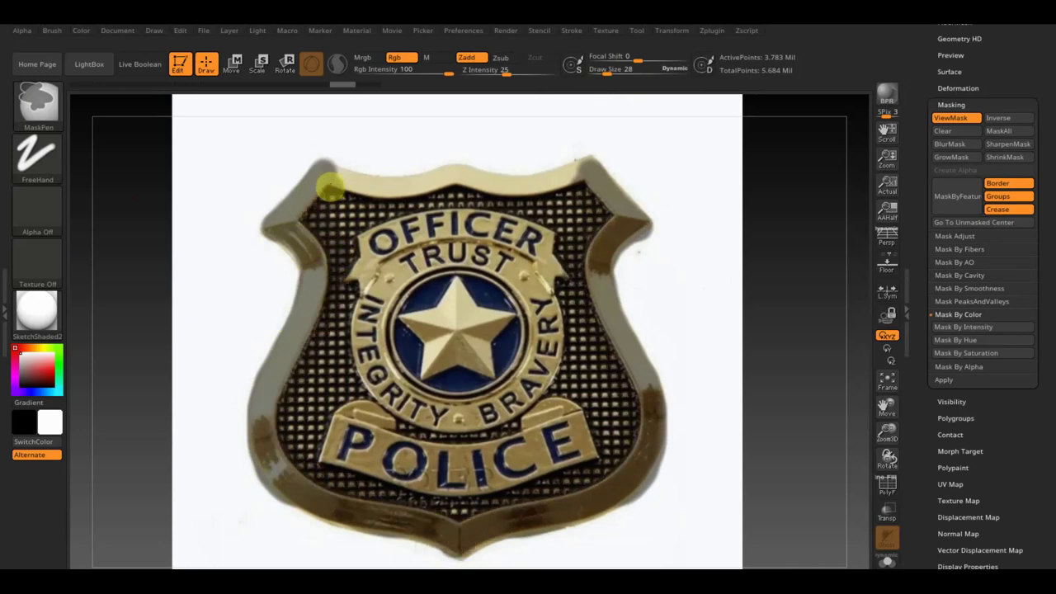
{"action": "mouse_move", "coordinate": [335, 178]}
{"action": "left_mouse_down", "text": "ctrl"}
{"action": "mouse_move", "coordinate": [400, 195]}
{"action": "mouse_move", "coordinate": [452, 181]}
{"action": "mouse_move", "coordinate": [371, 187]}
{"action": "mouse_move", "coordinate": [321, 165]}
{"action": "left_mouse_up", "text": "ctrl"}
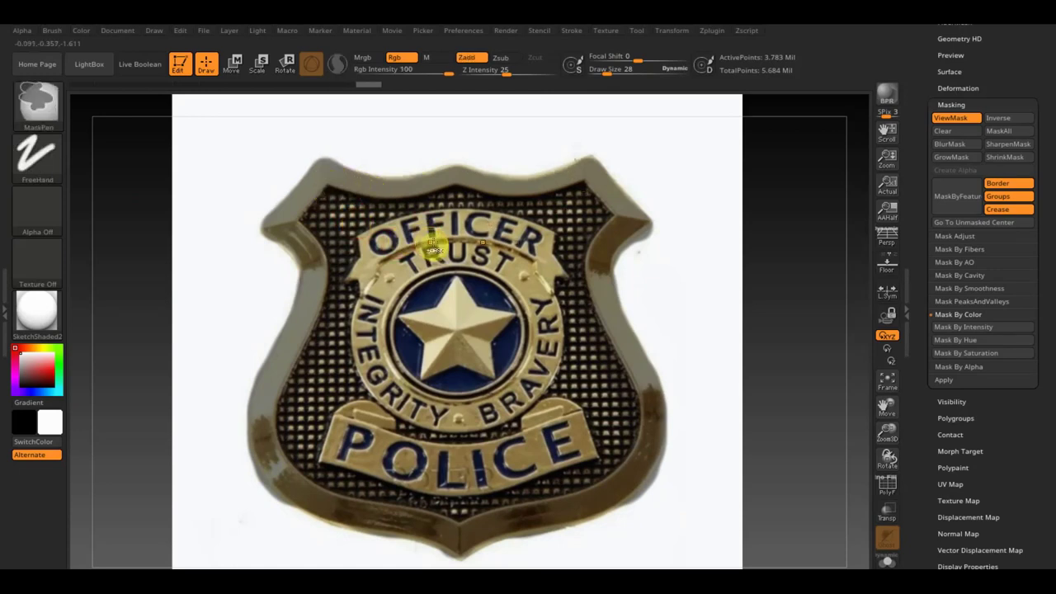
{"action": "left_click_drag", "start_coordinate": [413, 259], "coordinate": [440, 255], "text": "ctrl"}
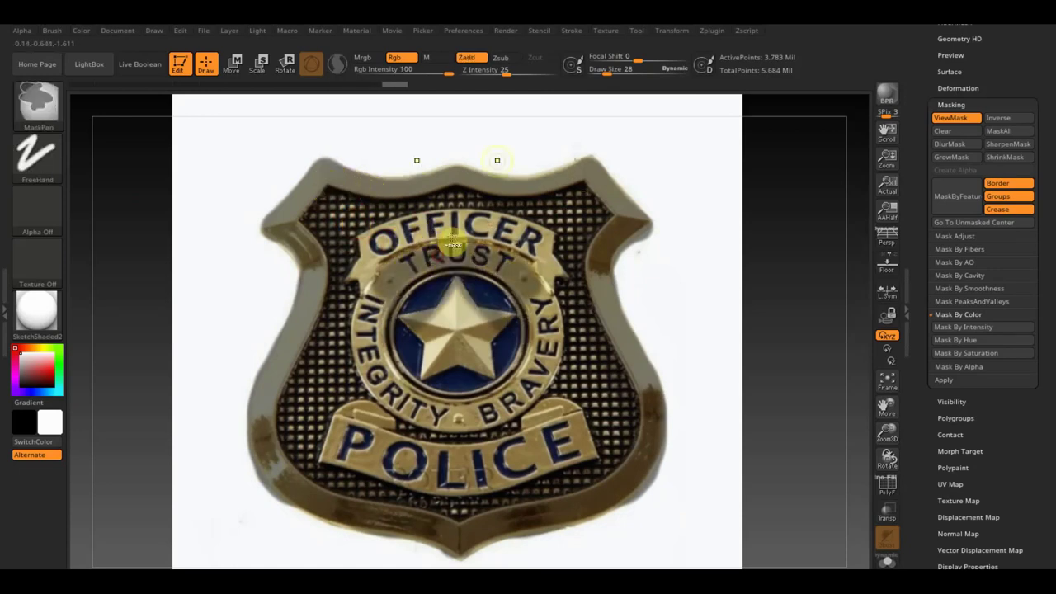
{"action": "left_click_drag", "start_coordinate": [608, 70], "coordinate": [620, 72]}
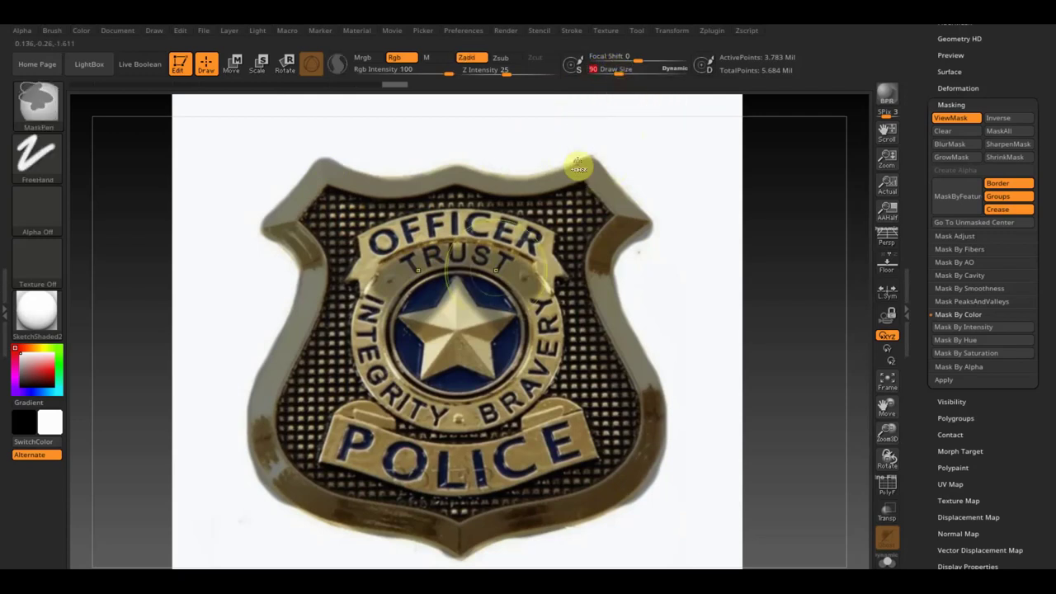
{"action": "mouse_move", "coordinate": [435, 283]}
{"action": "left_mouse_down", "text": "ctrl"}
{"action": "mouse_move", "coordinate": [371, 239]}
{"action": "mouse_move", "coordinate": [424, 380]}
{"action": "mouse_move", "coordinate": [438, 371]}
{"action": "mouse_move", "coordinate": [339, 416]}
{"action": "mouse_move", "coordinate": [478, 474]}
{"action": "mouse_move", "coordinate": [377, 462]}
{"action": "mouse_move", "coordinate": [354, 273]}
{"action": "mouse_move", "coordinate": [308, 363]}
{"action": "left_mouse_up", "text": "ctrl"}
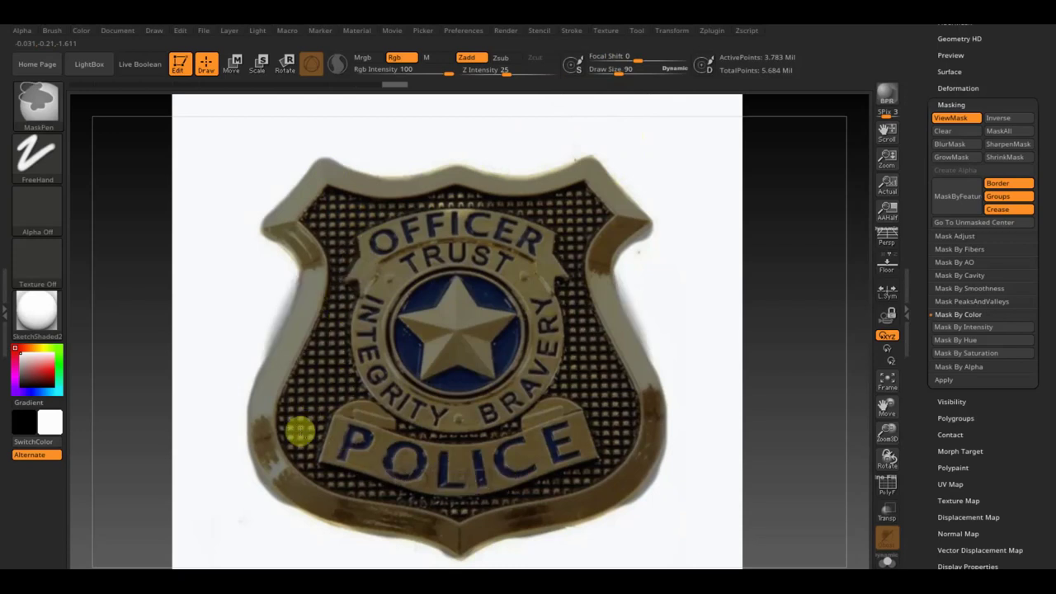
{"action": "mouse_move", "coordinate": [481, 222]}
{"action": "left_mouse_down", "text": "ctrl"}
{"action": "mouse_move", "coordinate": [436, 207]}
{"action": "mouse_move", "coordinate": [448, 268]}
{"action": "left_mouse_up", "text": "ctrl"}
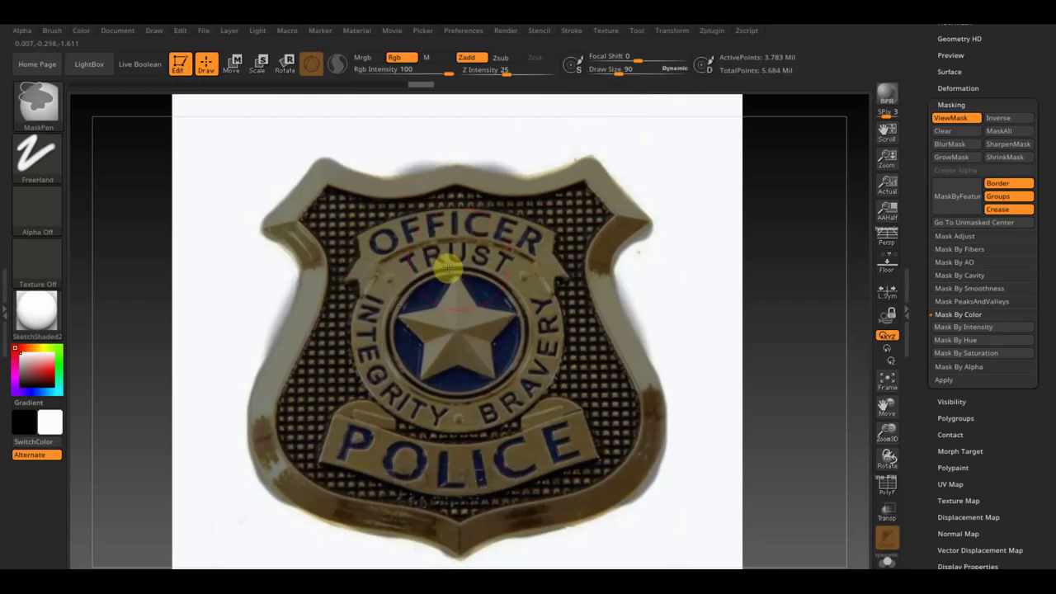
{"action": "left_click_drag", "start_coordinate": [638, 70], "coordinate": [606, 72]}
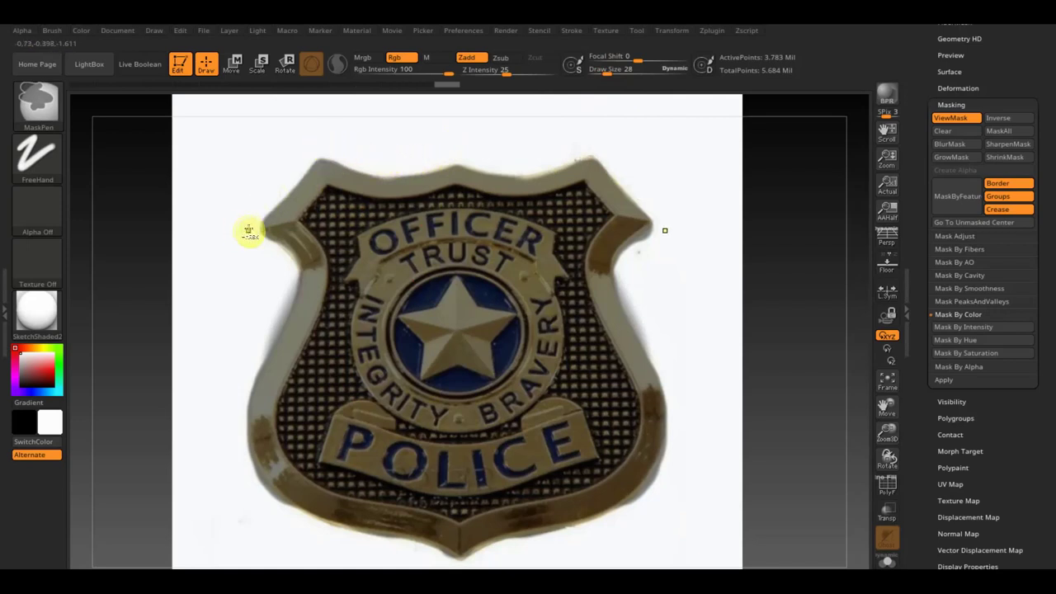
Step: Mask the badge's left edge down to the bottom tip with a smaller brush
{"action": "mouse_move", "coordinate": [264, 246]}
{"action": "left_mouse_down"}
{"action": "mouse_move", "coordinate": [285, 238]}
{"action": "mouse_move", "coordinate": [250, 218]}
{"action": "left_mouse_up"}
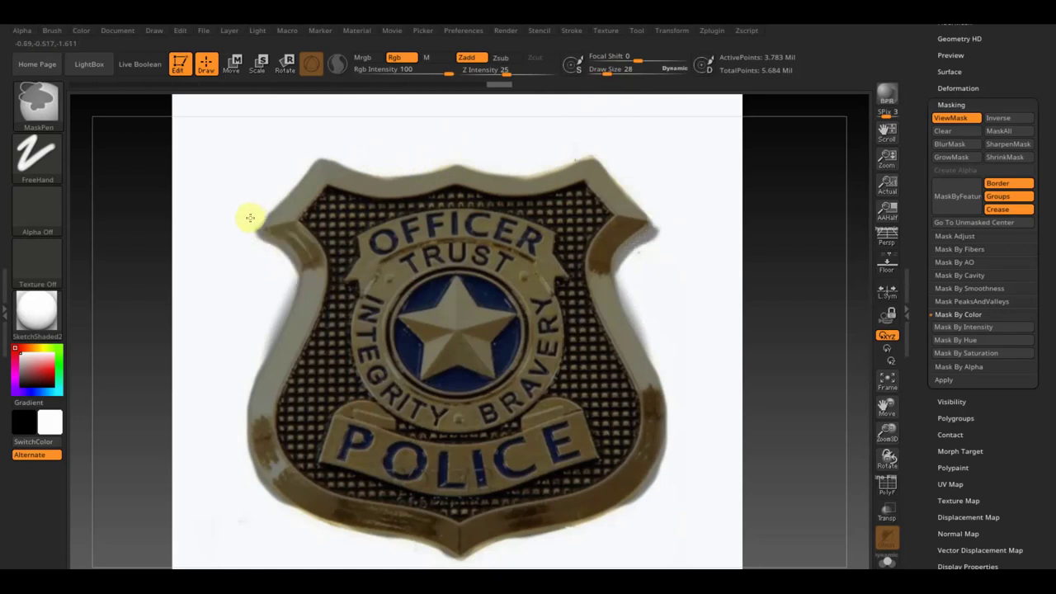
{"action": "left_click_drag", "start_coordinate": [261, 241], "coordinate": [266, 231], "text": "ctrl"}
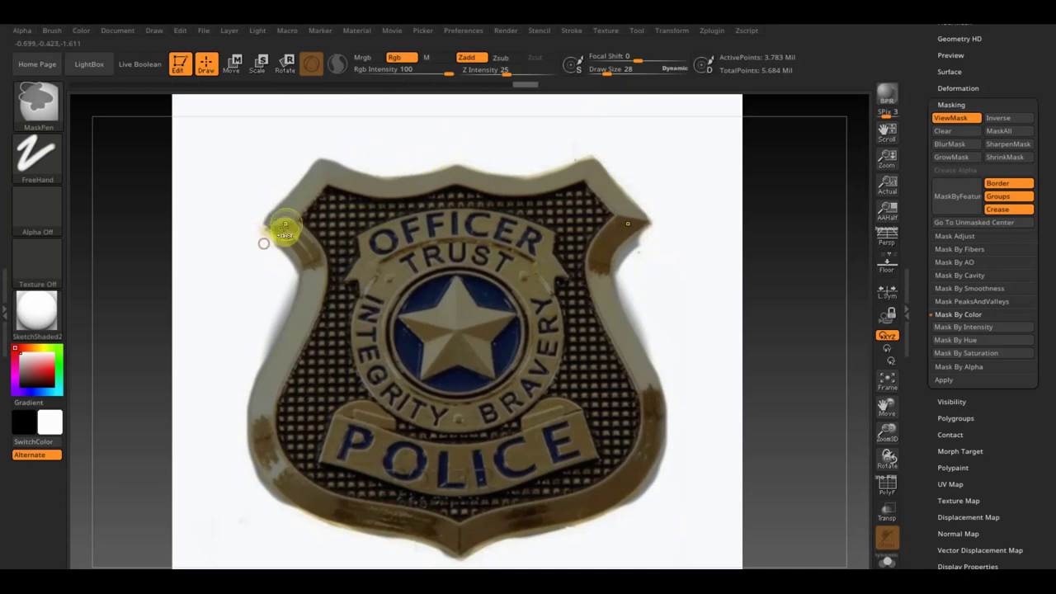
{"action": "left_click_drag", "start_coordinate": [626, 63], "coordinate": [603, 75]}
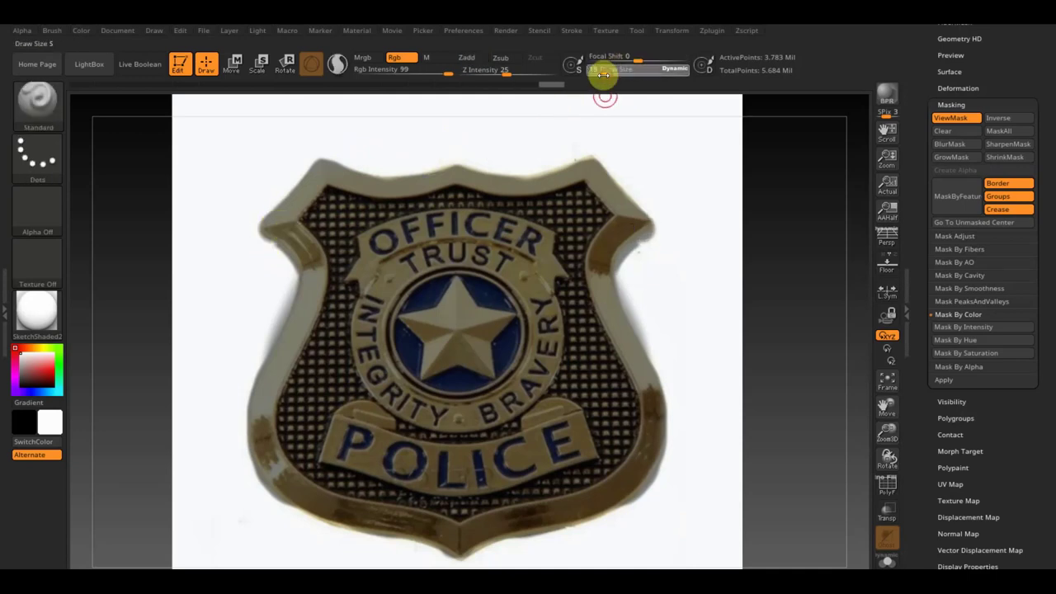
{"action": "left_click_drag", "start_coordinate": [267, 236], "coordinate": [259, 239], "text": "ctrl"}
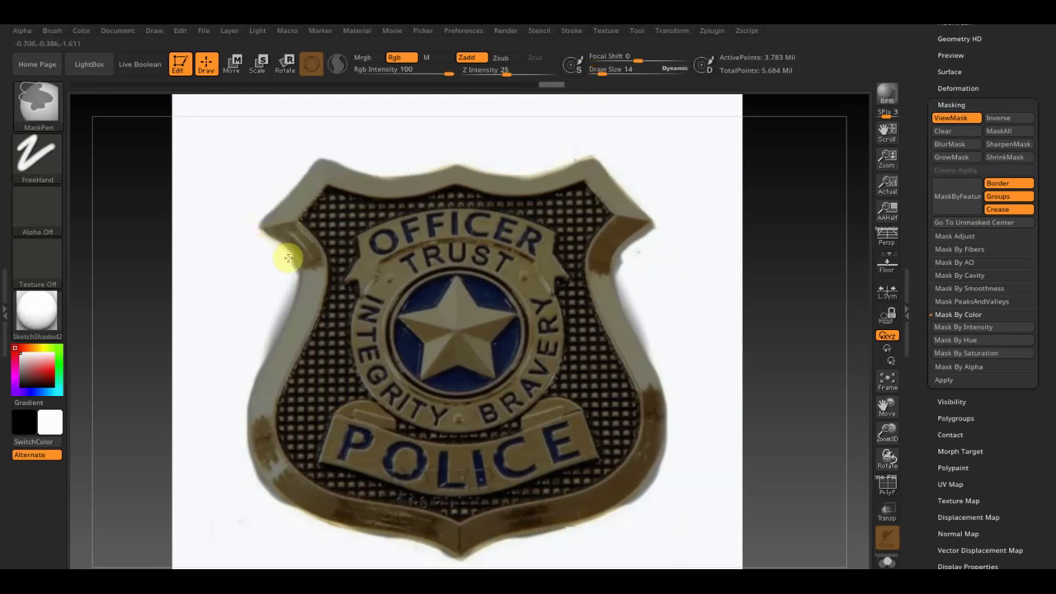
{"action": "left_click_drag", "start_coordinate": [292, 282], "coordinate": [275, 326]}
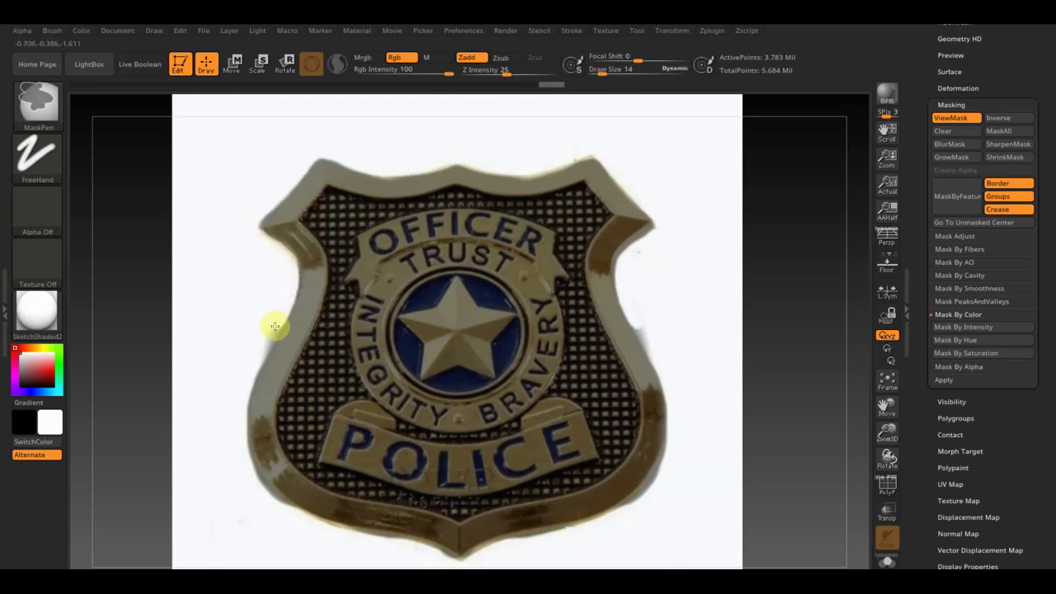
{"action": "left_click_drag", "start_coordinate": [252, 370], "coordinate": [238, 453], "text": "ctrl"}
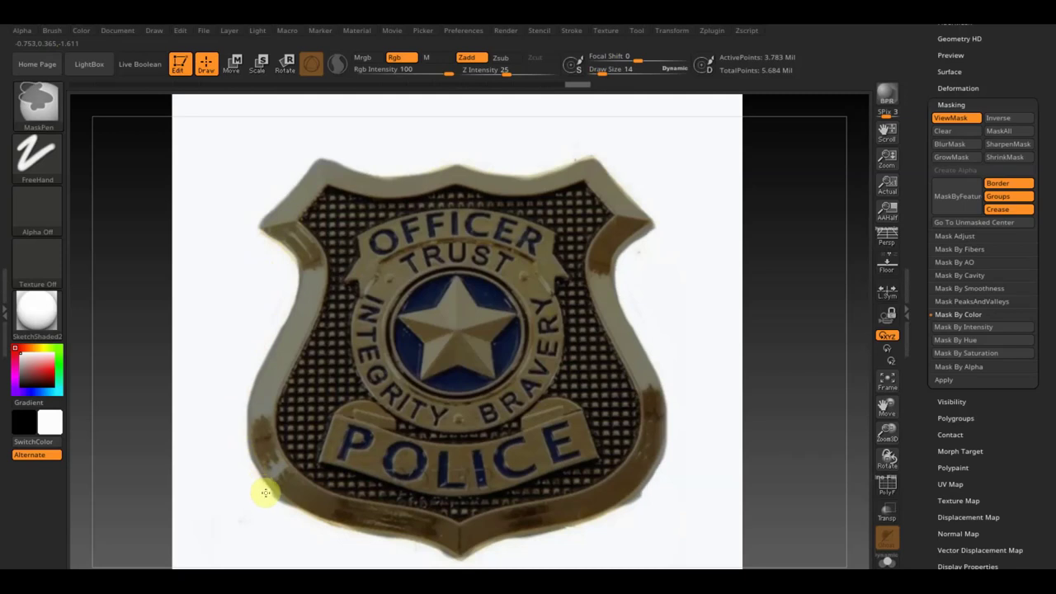
{"action": "mouse_move", "coordinate": [298, 517]}
{"action": "left_mouse_down", "text": "ctrl"}
{"action": "mouse_move", "coordinate": [379, 563]}
{"action": "mouse_move", "coordinate": [452, 566]}
{"action": "mouse_move", "coordinate": [321, 525]}
{"action": "mouse_move", "coordinate": [459, 551]}
{"action": "mouse_move", "coordinate": [365, 531]}
{"action": "mouse_move", "coordinate": [251, 479]}
{"action": "left_mouse_up", "text": "ctrl"}
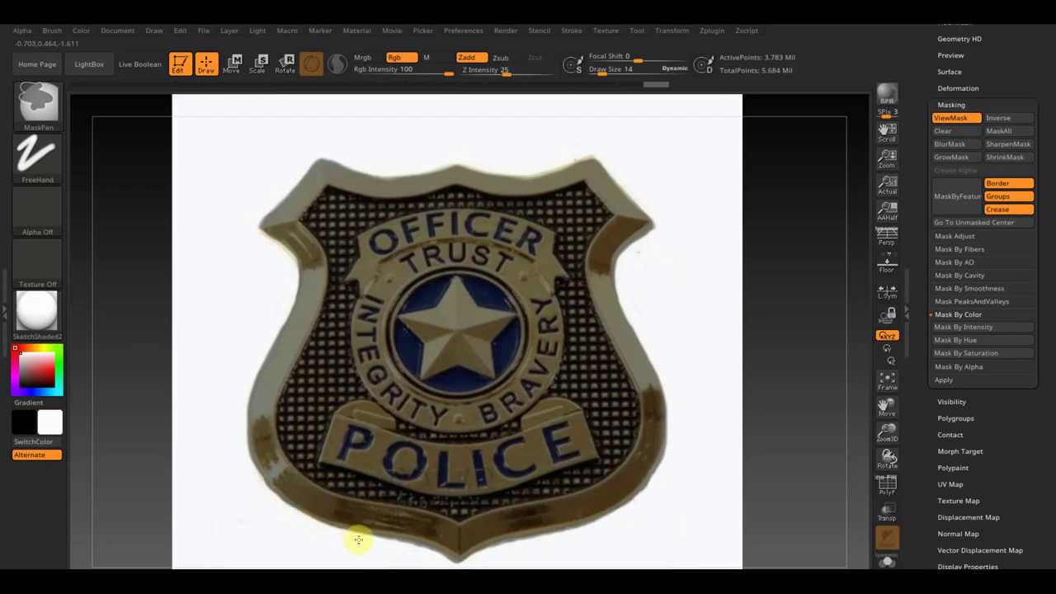
{"action": "mouse_move", "coordinate": [408, 549]}
{"action": "left_mouse_down", "text": "ctrl"}
{"action": "mouse_move", "coordinate": [441, 561]}
{"action": "mouse_move", "coordinate": [646, 370]}
{"action": "mouse_move", "coordinate": [661, 245]}
{"action": "mouse_move", "coordinate": [640, 235]}
{"action": "mouse_move", "coordinate": [626, 250]}
{"action": "left_mouse_up", "text": "ctrl"}
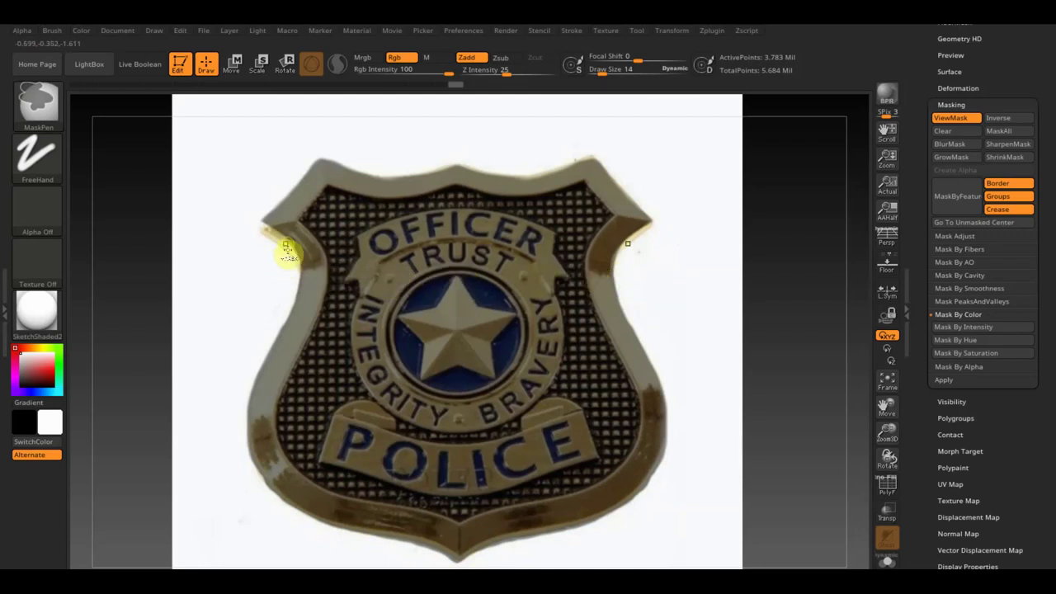
Step: Touch up the mask on the upper-left edge to complete the outline
{"action": "mouse_move", "coordinate": [288, 245]}
{"action": "left_mouse_down", "text": "ctrl"}
{"action": "mouse_move", "coordinate": [276, 229]}
{"action": "mouse_move", "coordinate": [289, 239]}
{"action": "left_mouse_up", "text": "ctrl"}
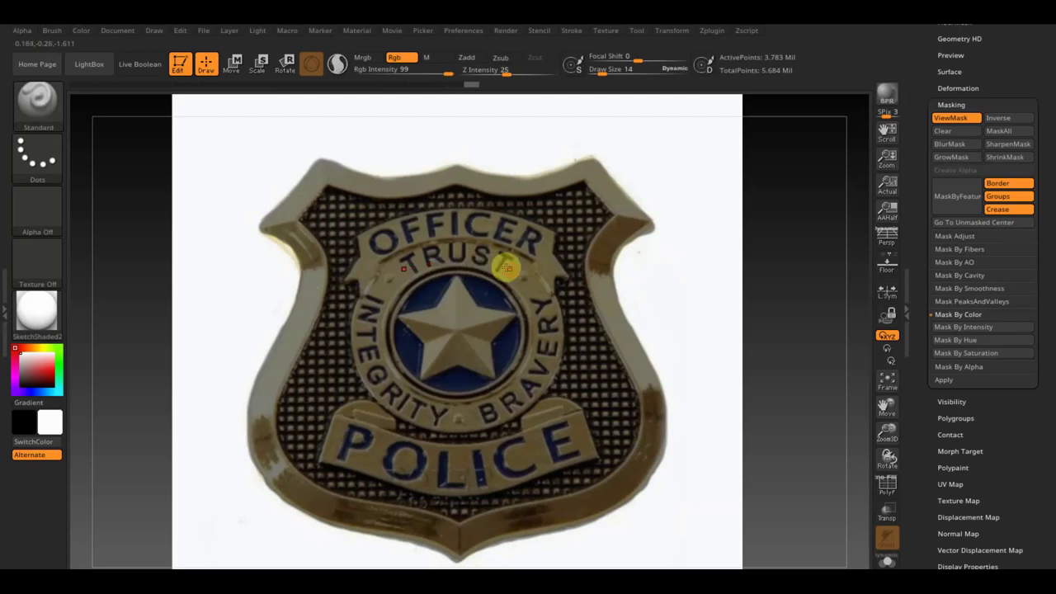
{"action": "key", "text": "ctrl"}
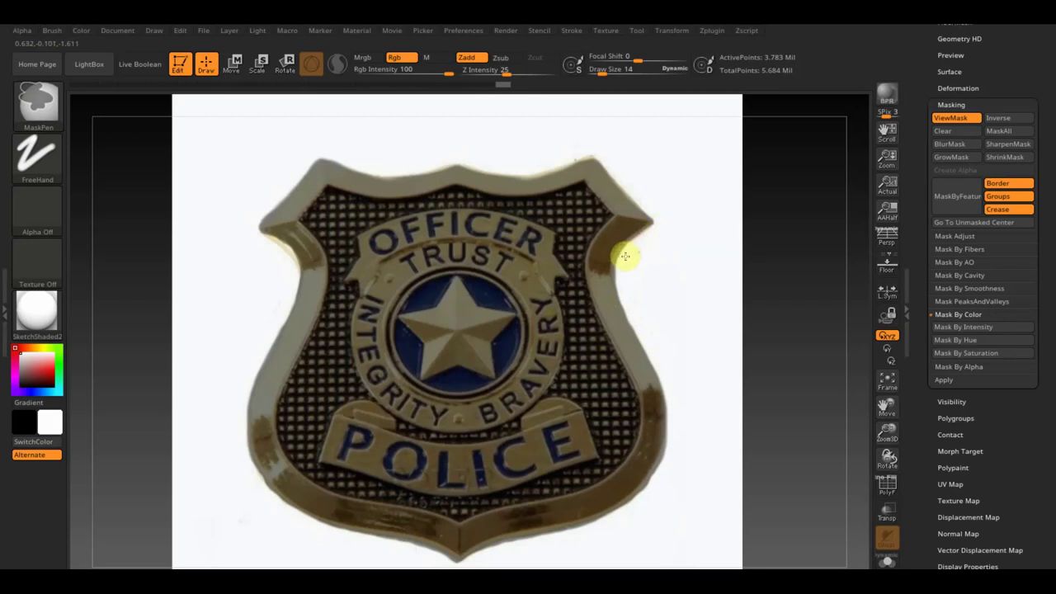
{"action": "key", "text": "ctrl"}
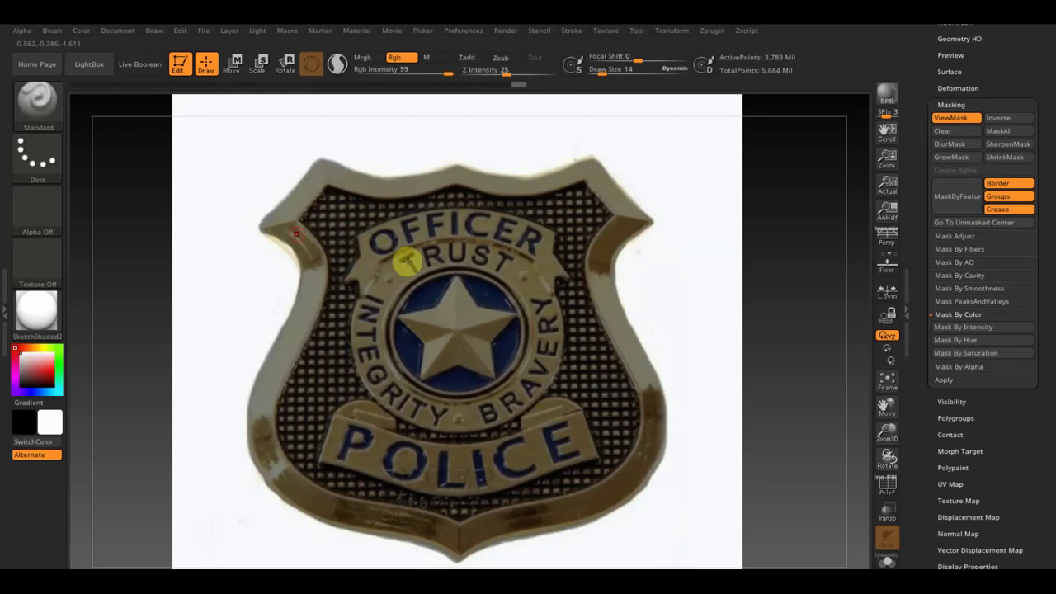
{"action": "key", "text": "ctrl"}
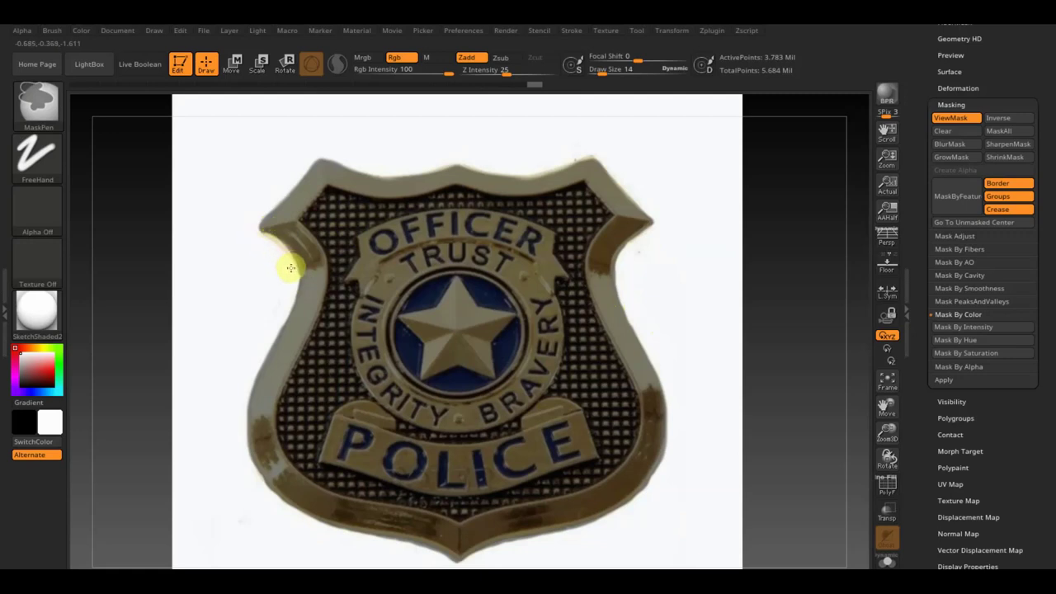
{"action": "key", "text": "ctrl"}
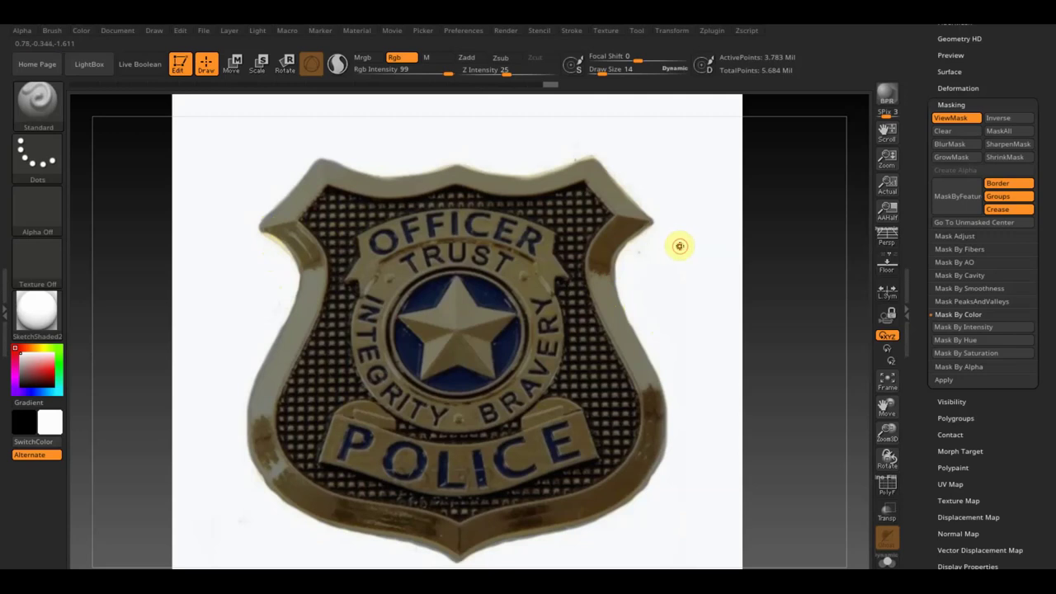
{"action": "key", "text": "ctrl"}
Step: Invert the mask to free the badge, then slide the plane further left of the rabbit
{"action": "left_click", "coordinate": [679, 246], "text": "ctrl"}
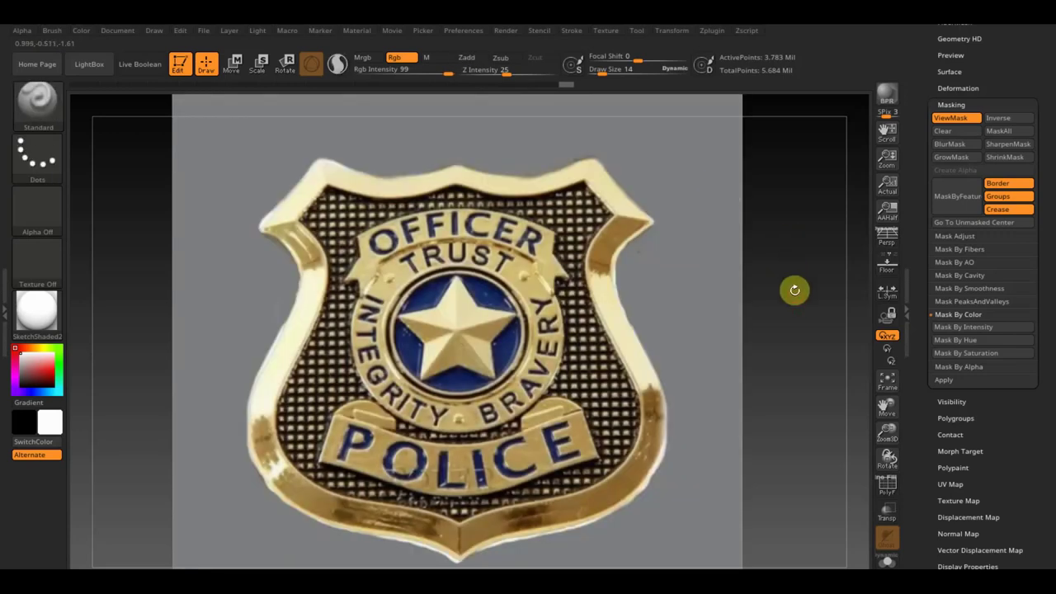
{"action": "left_click_drag", "start_coordinate": [794, 298], "coordinate": [487, 327]}
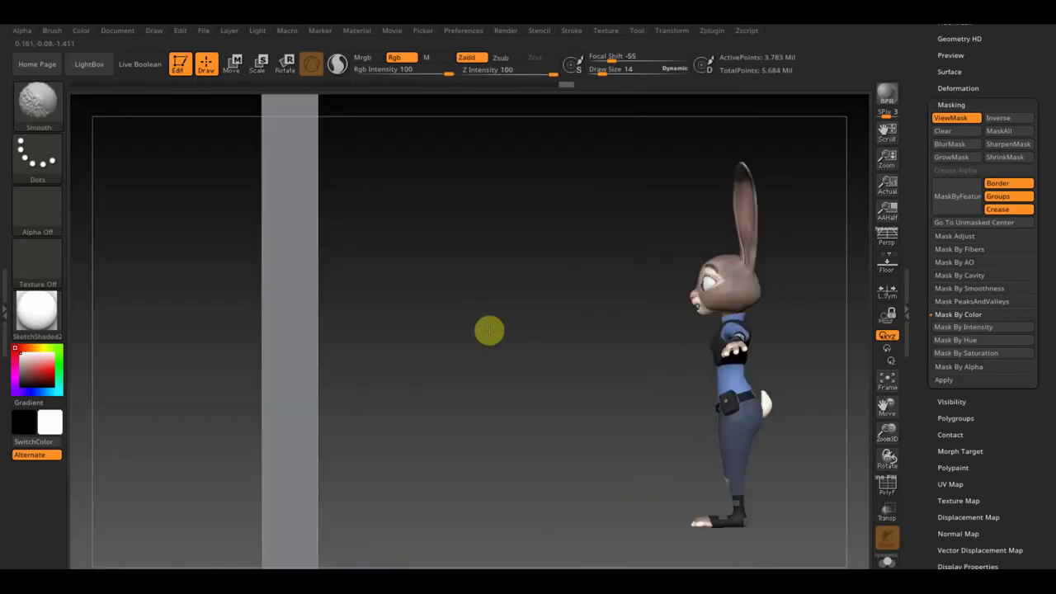
{"action": "left_click", "coordinate": [232, 64]}
{"action": "left_click_drag", "start_coordinate": [207, 341], "coordinate": [130, 342]}
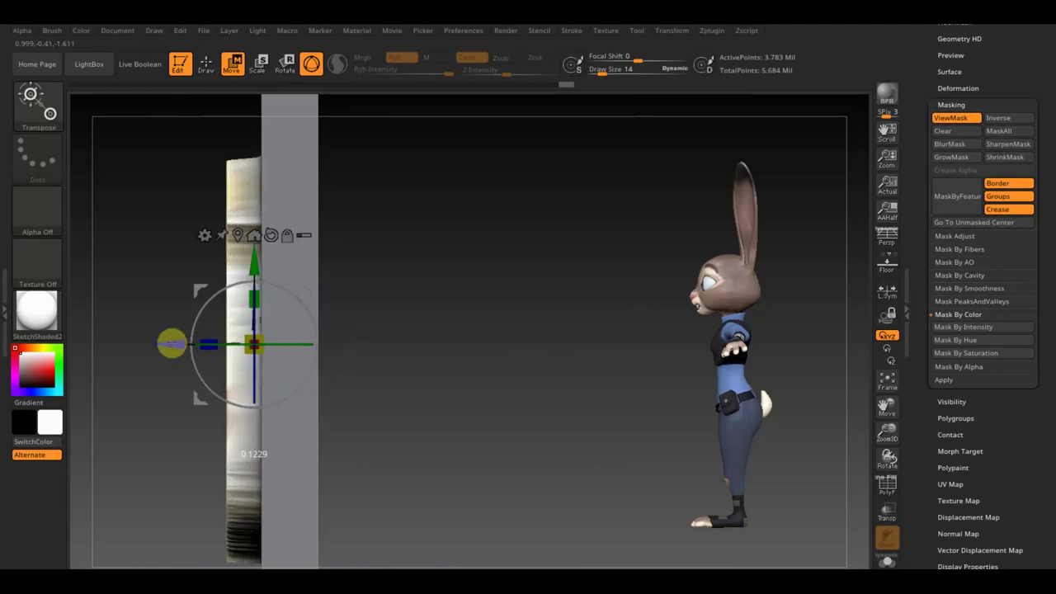
{"action": "left_click_drag", "start_coordinate": [451, 316], "coordinate": [514, 306]}
{"action": "left_click", "coordinate": [205, 64]}
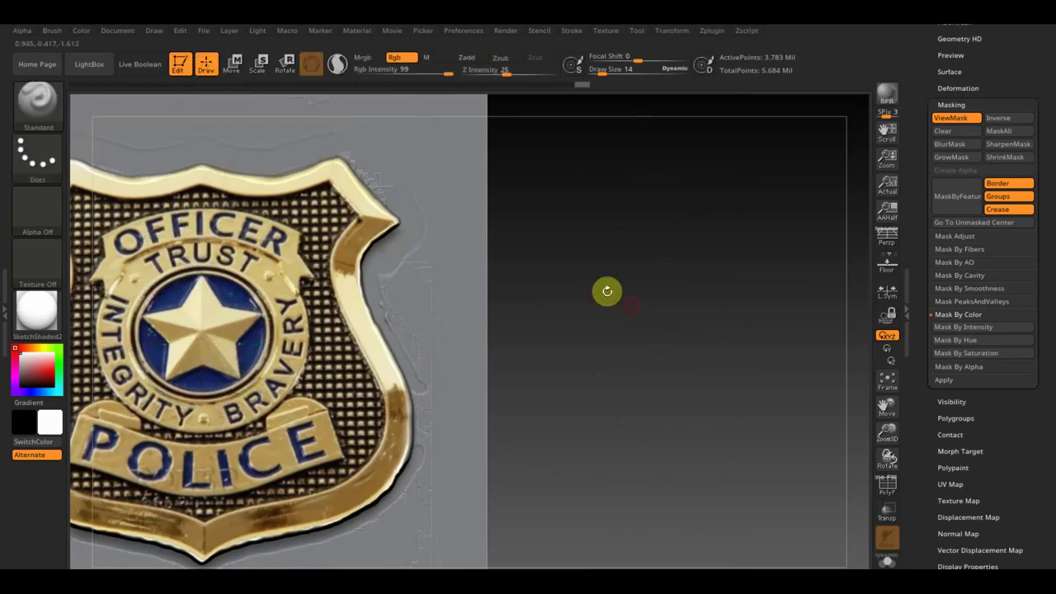
{"action": "mouse_move", "coordinate": [653, 332]}
{"action": "left_mouse_down", "text": "alt"}
{"action": "mouse_move", "coordinate": [604, 245]}
{"action": "mouse_move", "coordinate": [754, 294]}
{"action": "mouse_move", "coordinate": [643, 312]}
{"action": "mouse_move", "coordinate": [615, 247]}
{"action": "mouse_move", "coordinate": [615, 257]}
{"action": "left_mouse_up", "text": "alt"}
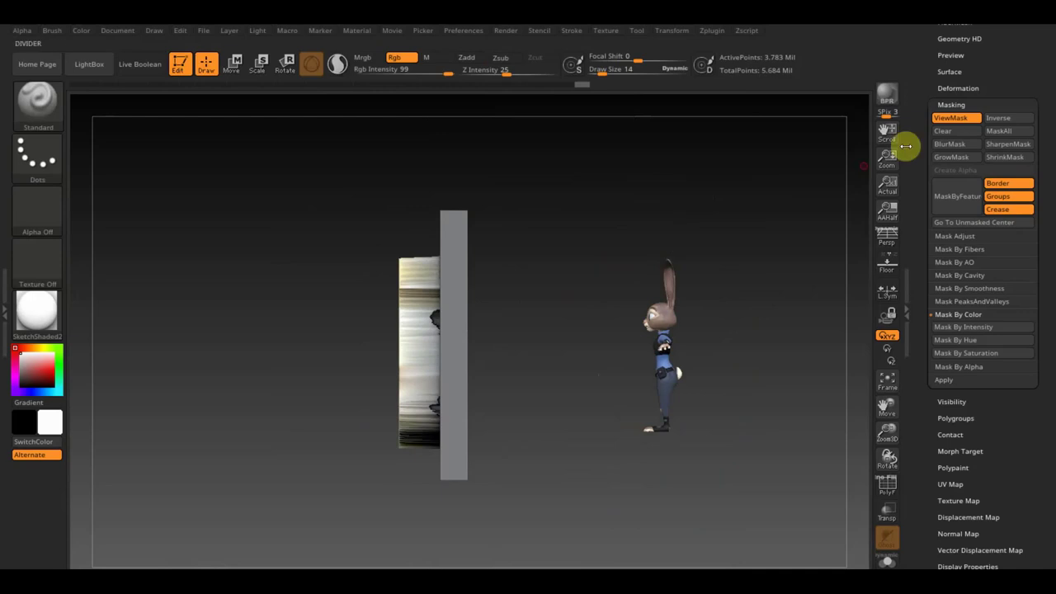
{"action": "scroll", "coordinate": [1014, 99], "scroll_direction": "up", "scroll_amount": 3}
{"action": "scroll", "coordinate": [1014, 123], "scroll_direction": "up", "scroll_amount": 3}
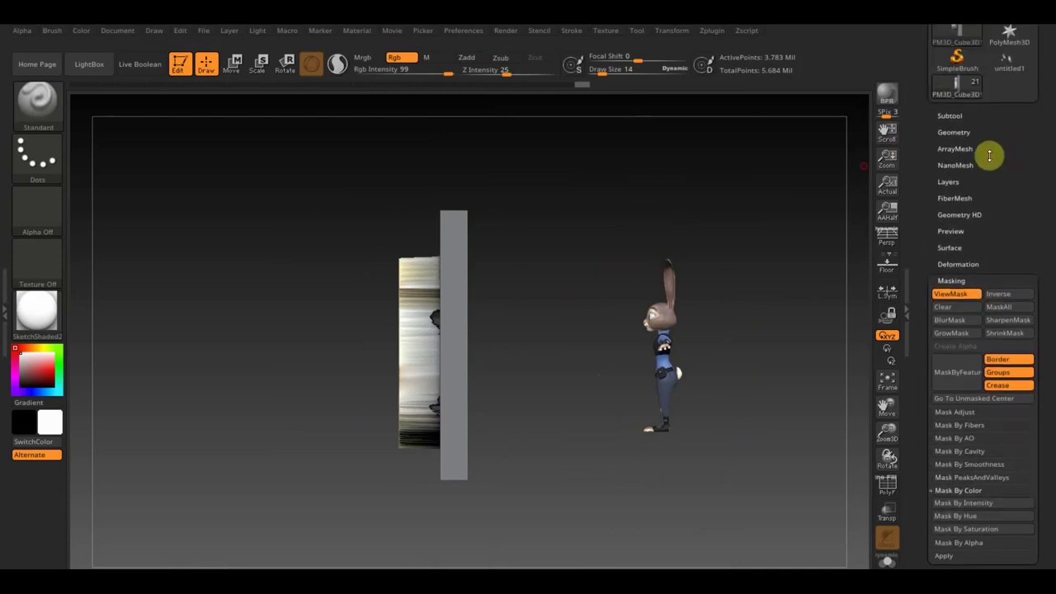
Step: Set DynaMesh resolution to 616, clear the mask, and remesh the badge plane to 1.932 million points
{"action": "left_click", "coordinate": [960, 132]}
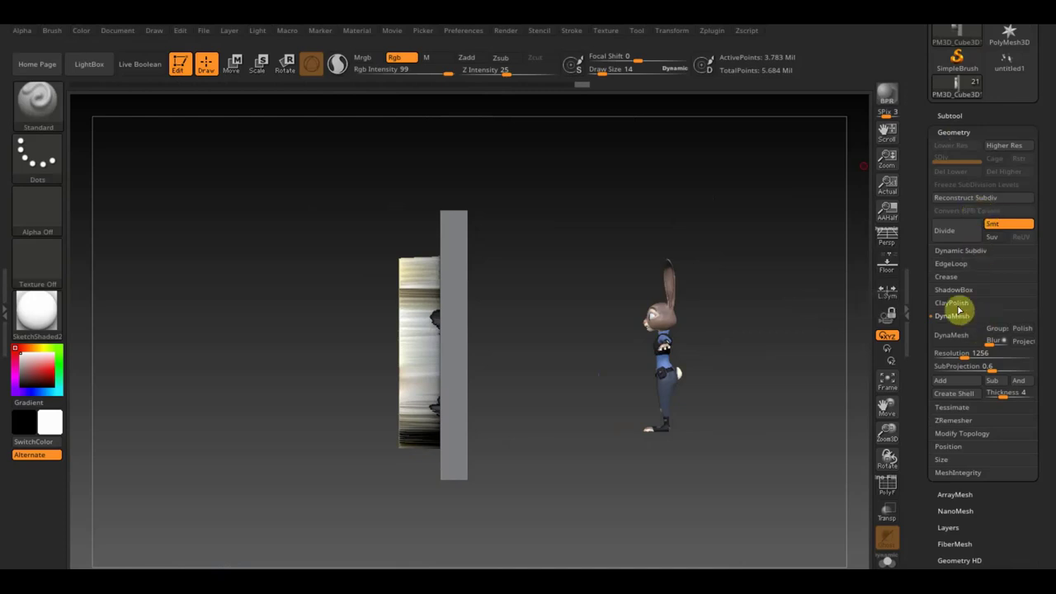
{"action": "left_click", "coordinate": [955, 316]}
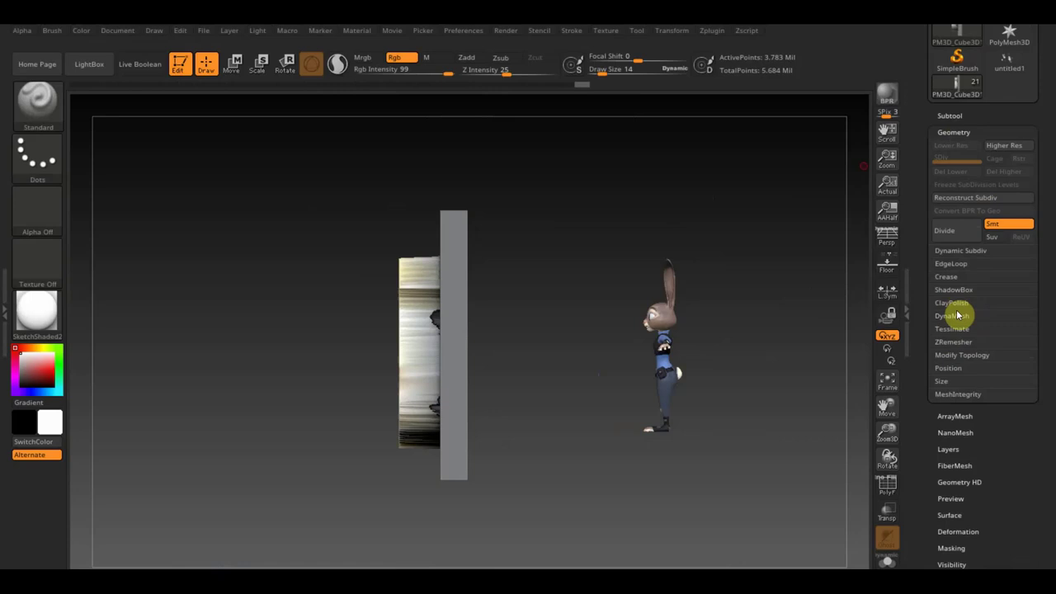
{"action": "left_click", "coordinate": [955, 317]}
{"action": "left_click_drag", "start_coordinate": [962, 355], "coordinate": [949, 354]}
{"action": "left_click", "coordinate": [957, 342]}
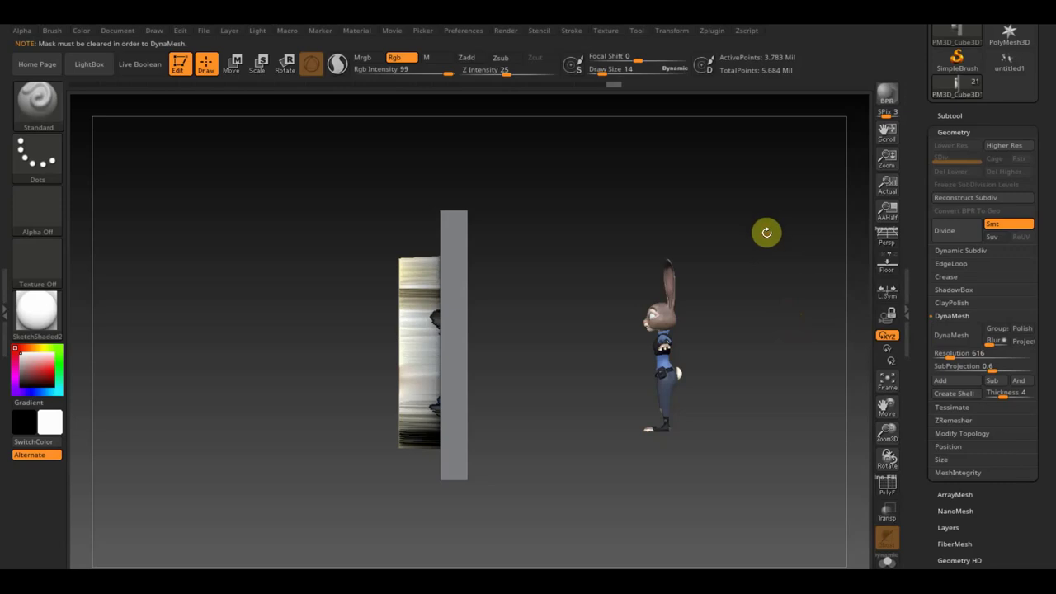
{"action": "key", "text": "ctrl"}
{"action": "left_click", "coordinate": [752, 207], "text": "ctrl"}
{"action": "left_click", "coordinate": [951, 337]}
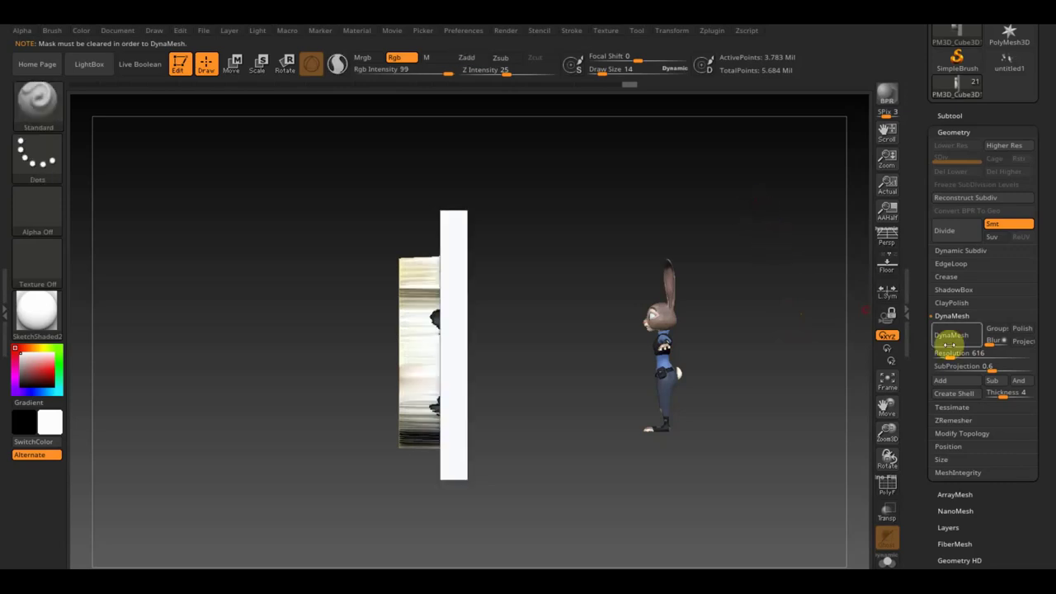
{"action": "left_click", "coordinate": [966, 341]}
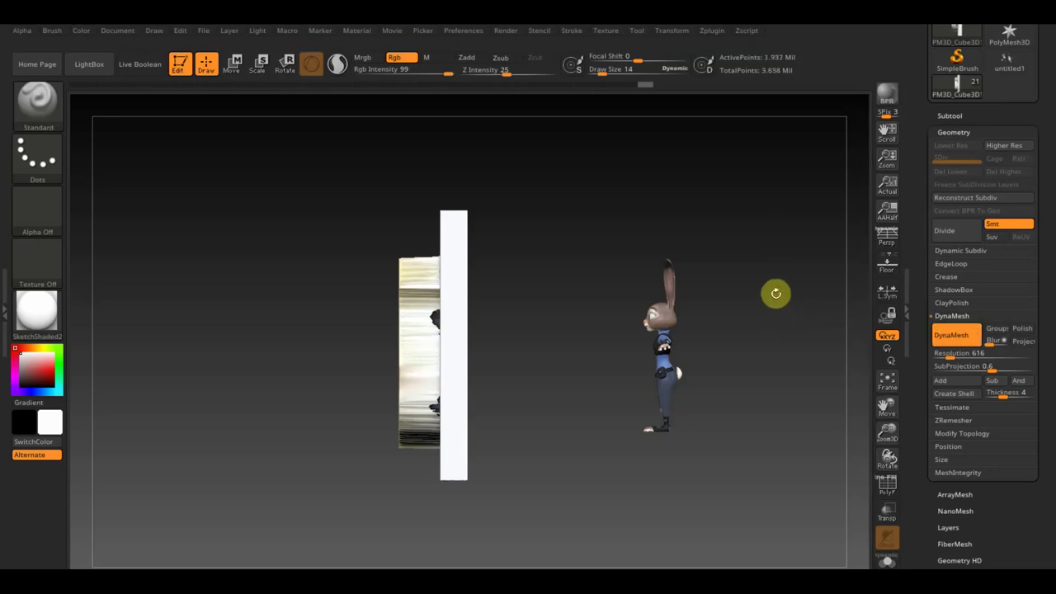
Step: Mask the badge area and TrimCurve away the backing plane, leaving a 235,341-point badge
{"action": "left_click", "coordinate": [894, 487]}
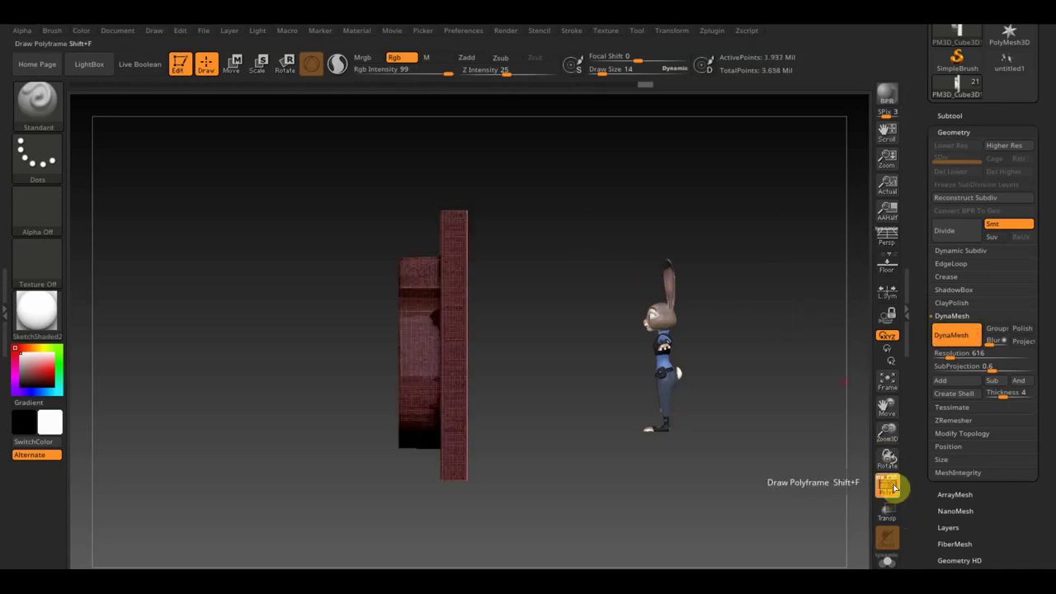
{"action": "left_click", "coordinate": [894, 488]}
{"action": "mouse_move", "coordinate": [334, 152]}
{"action": "left_mouse_down", "text": "ctrl"}
{"action": "mouse_move", "coordinate": [439, 521]}
{"action": "mouse_move", "coordinate": [424, 526]}
{"action": "left_mouse_up", "text": "ctrl"}
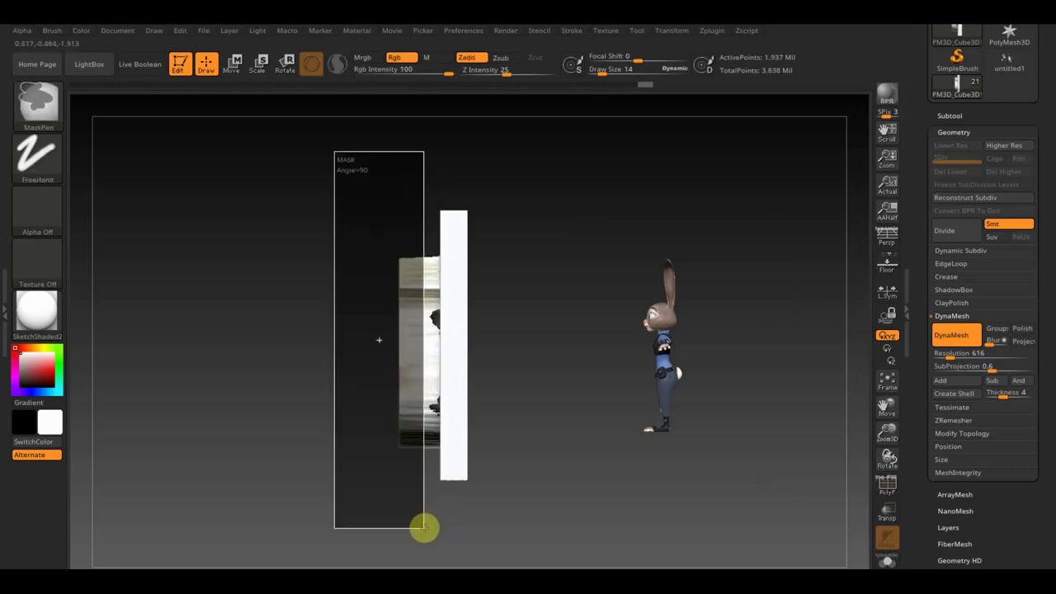
{"action": "left_click_drag", "start_coordinate": [424, 526], "coordinate": [426, 525], "text": "ctrl"}
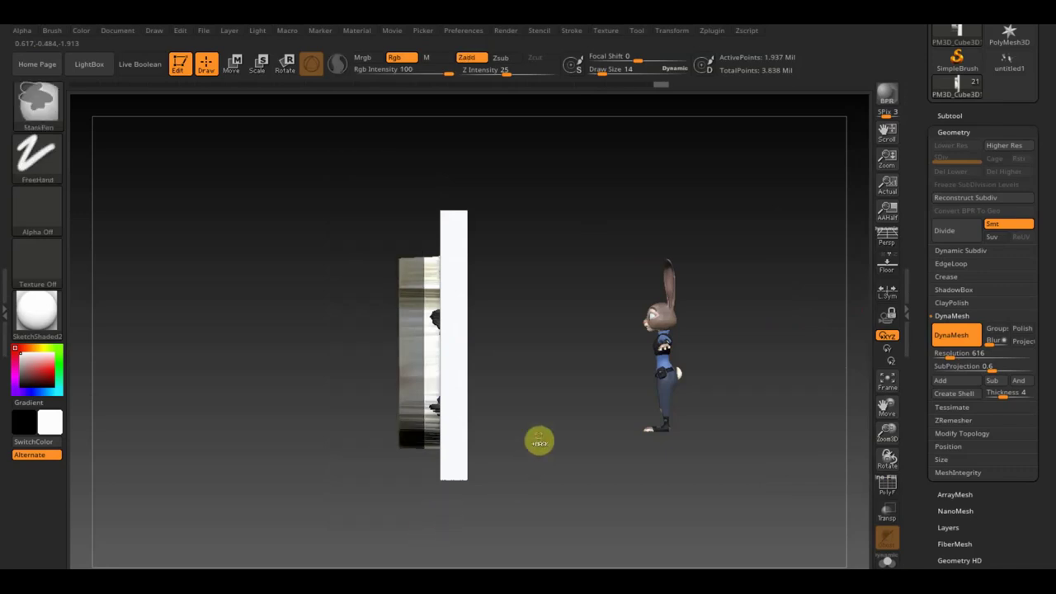
{"action": "left_click", "coordinate": [539, 441], "text": "ctrl"}
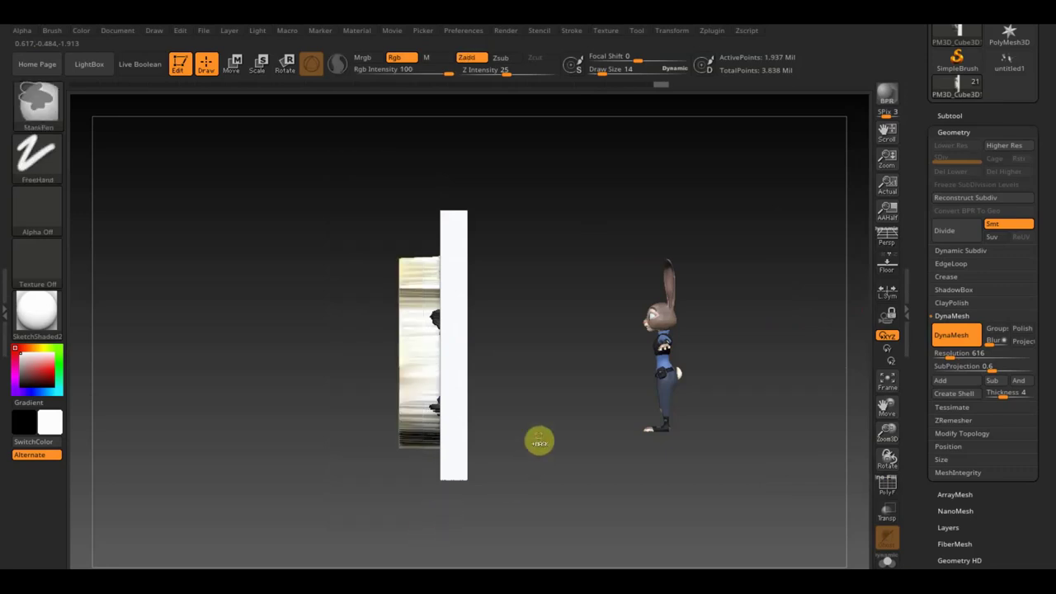
{"action": "key", "text": "ctrl+shift"}
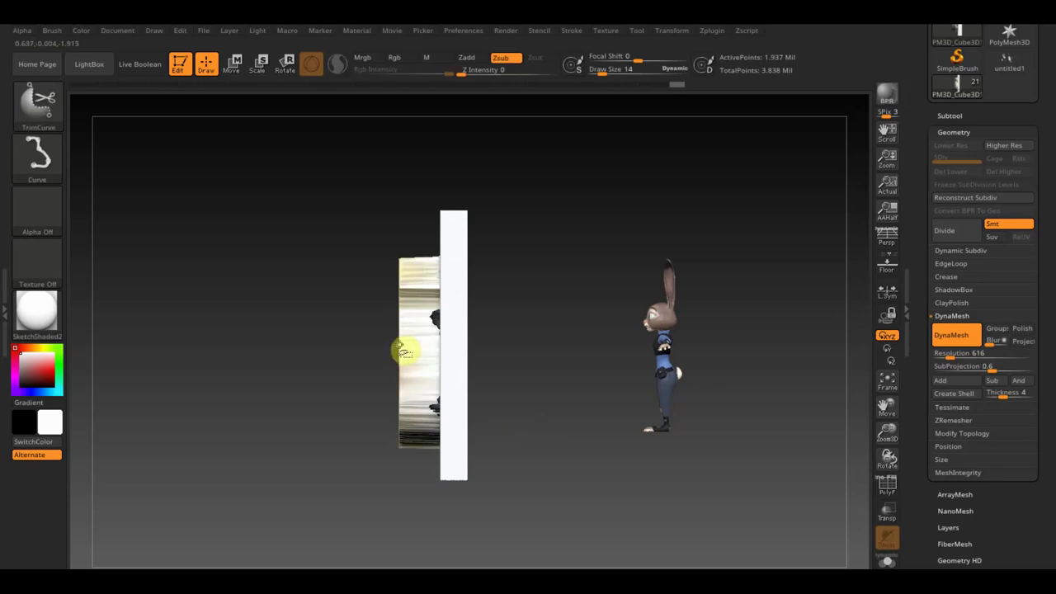
{"action": "left_click_drag", "start_coordinate": [408, 341], "coordinate": [541, 361]}
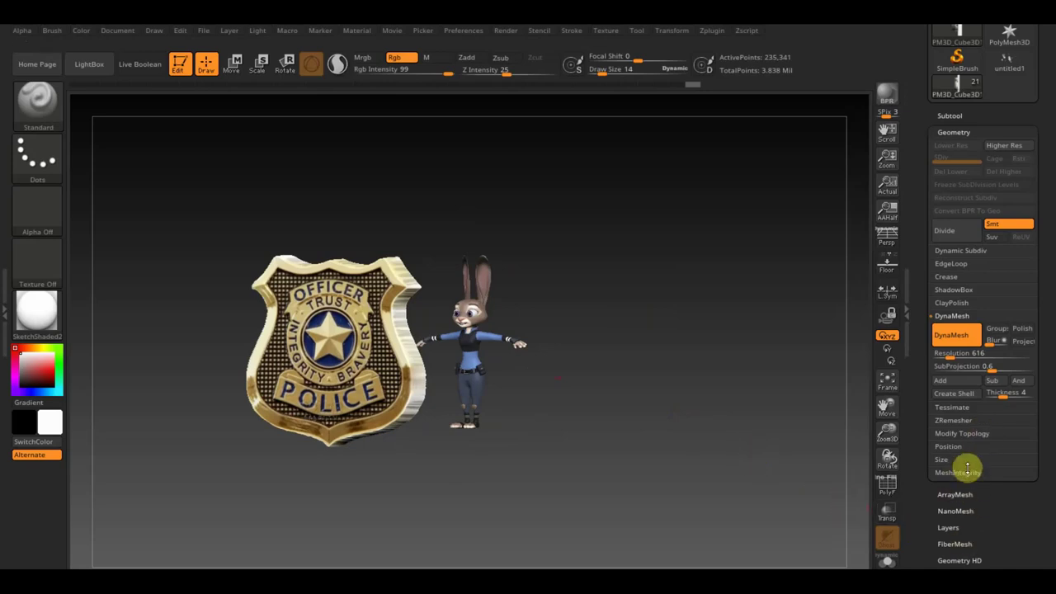
{"action": "left_click", "coordinate": [969, 433]}
Step: Delete the hidden mesh parts and rotate the badge strip from horizontal to upright with the Move gizmo
{"action": "left_click", "coordinate": [953, 408]}
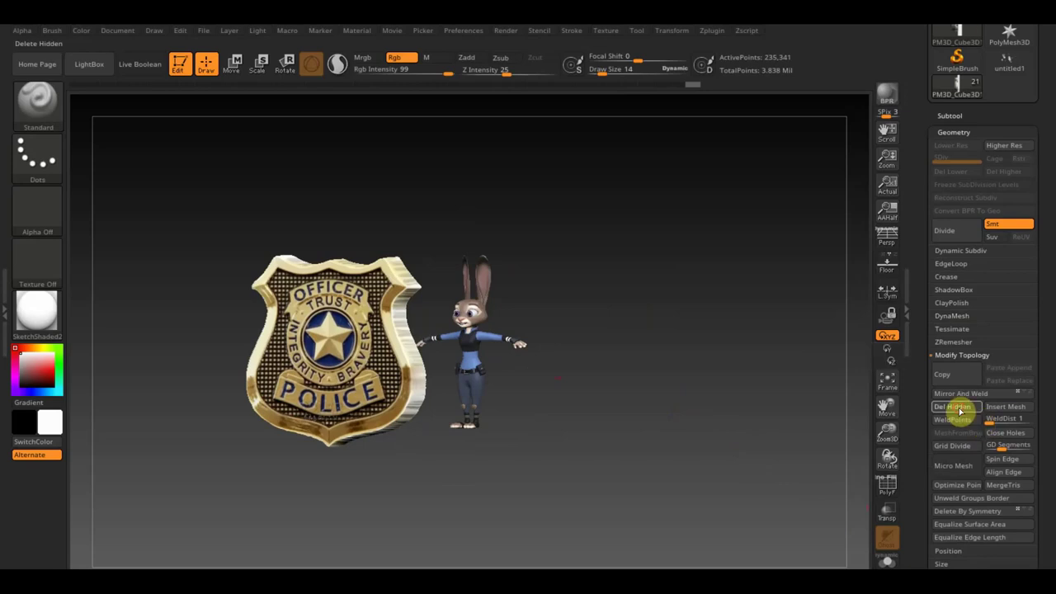
{"action": "mouse_move", "coordinate": [677, 372]}
{"action": "left_mouse_down"}
{"action": "mouse_move", "coordinate": [699, 471]}
{"action": "mouse_move", "coordinate": [684, 398]}
{"action": "mouse_move", "coordinate": [689, 509]}
{"action": "mouse_move", "coordinate": [707, 493]}
{"action": "left_mouse_up"}
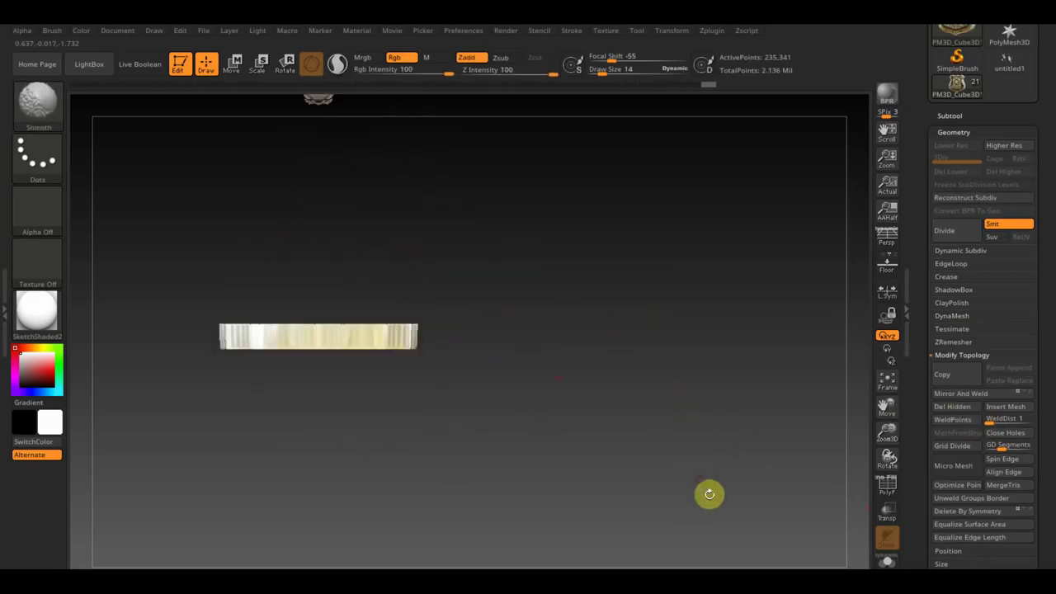
{"action": "left_click", "coordinate": [237, 66]}
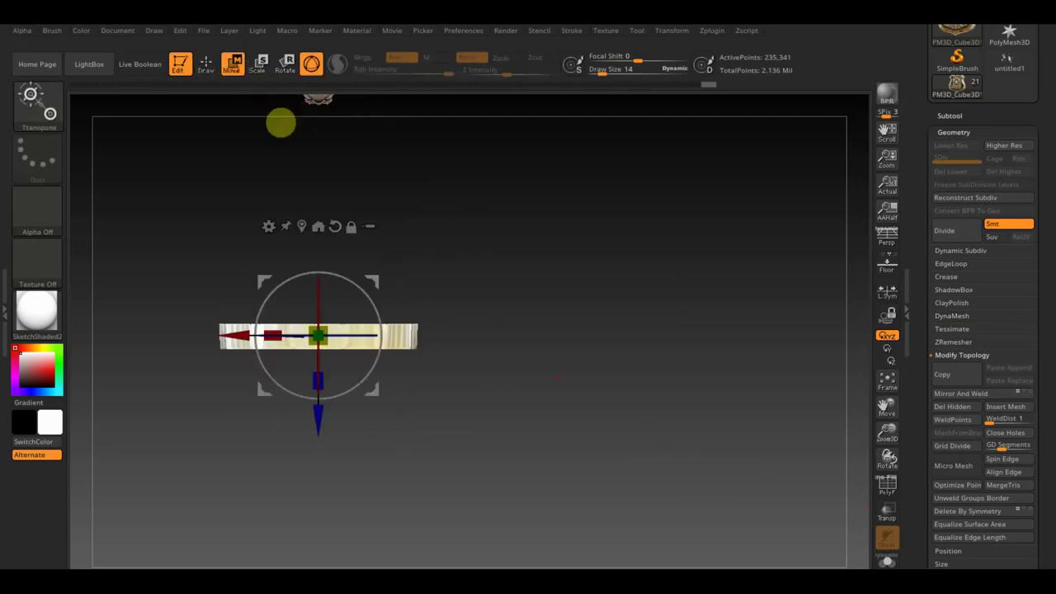
{"action": "mouse_move", "coordinate": [453, 281]}
{"action": "left_mouse_down"}
{"action": "mouse_move", "coordinate": [472, 334]}
{"action": "mouse_move", "coordinate": [474, 288]}
{"action": "mouse_move", "coordinate": [470, 297]}
{"action": "left_mouse_up"}
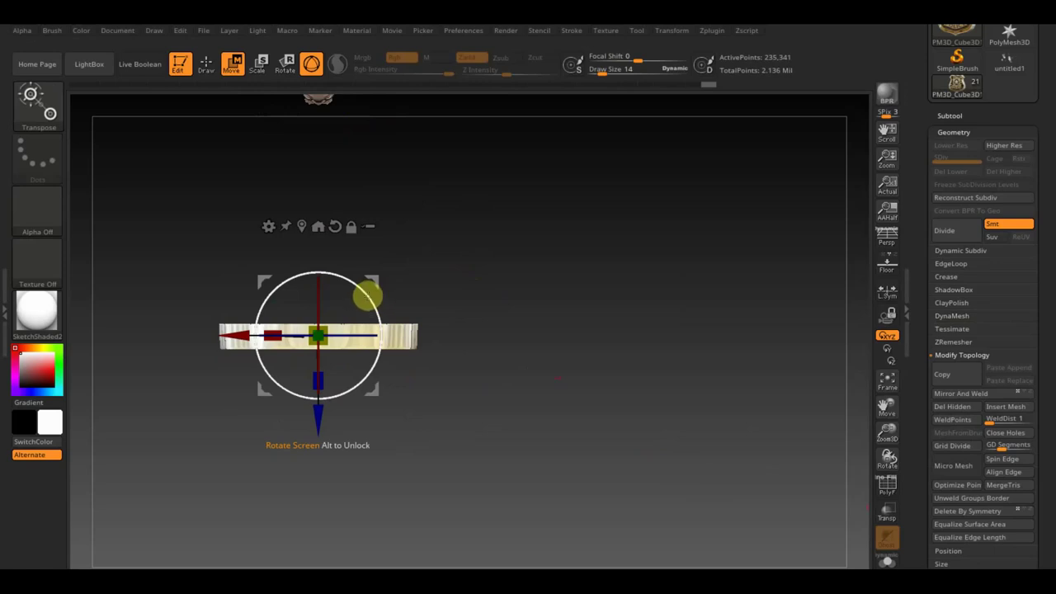
{"action": "left_click_drag", "start_coordinate": [367, 295], "coordinate": [355, 383]}
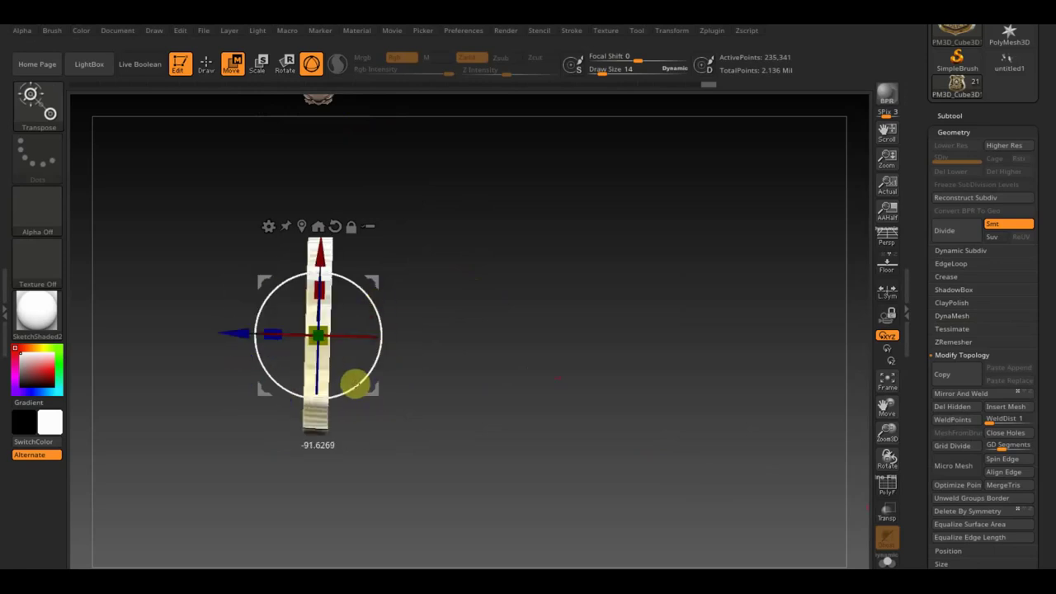
Step: Turn on the floor grid, tilt the strip slightly, and move it up toward the rabbit's chest
{"action": "left_click", "coordinate": [888, 266]}
{"action": "left_click_drag", "start_coordinate": [594, 253], "coordinate": [641, 347], "text": "alt"}
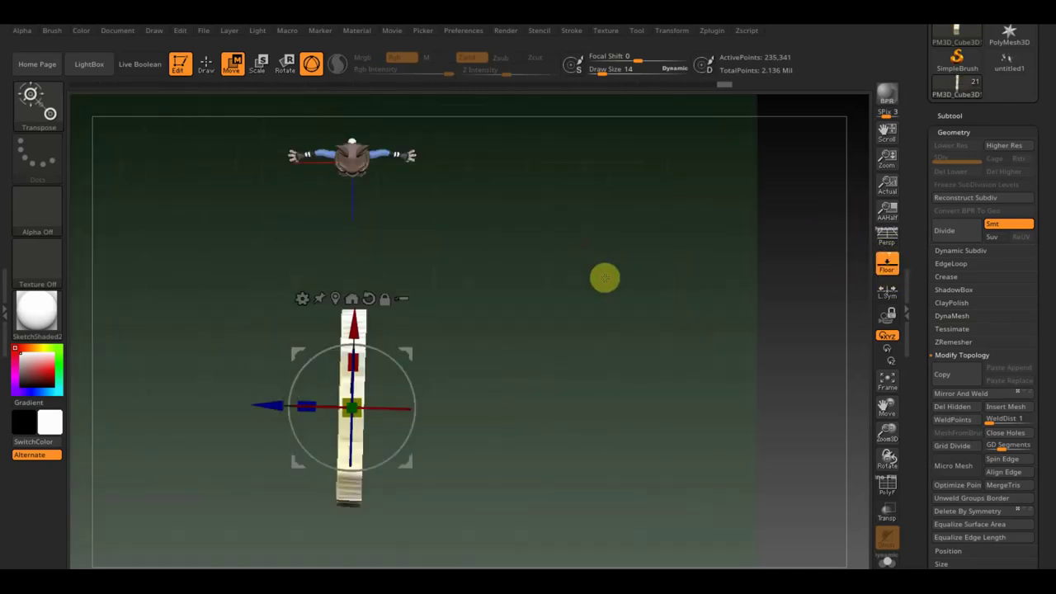
{"action": "mouse_move", "coordinate": [435, 422]}
{"action": "left_mouse_down"}
{"action": "mouse_move", "coordinate": [432, 391]}
{"action": "mouse_move", "coordinate": [371, 354]}
{"action": "mouse_move", "coordinate": [337, 353]}
{"action": "mouse_move", "coordinate": [377, 401]}
{"action": "mouse_move", "coordinate": [385, 441]}
{"action": "mouse_move", "coordinate": [397, 427]}
{"action": "left_mouse_up"}
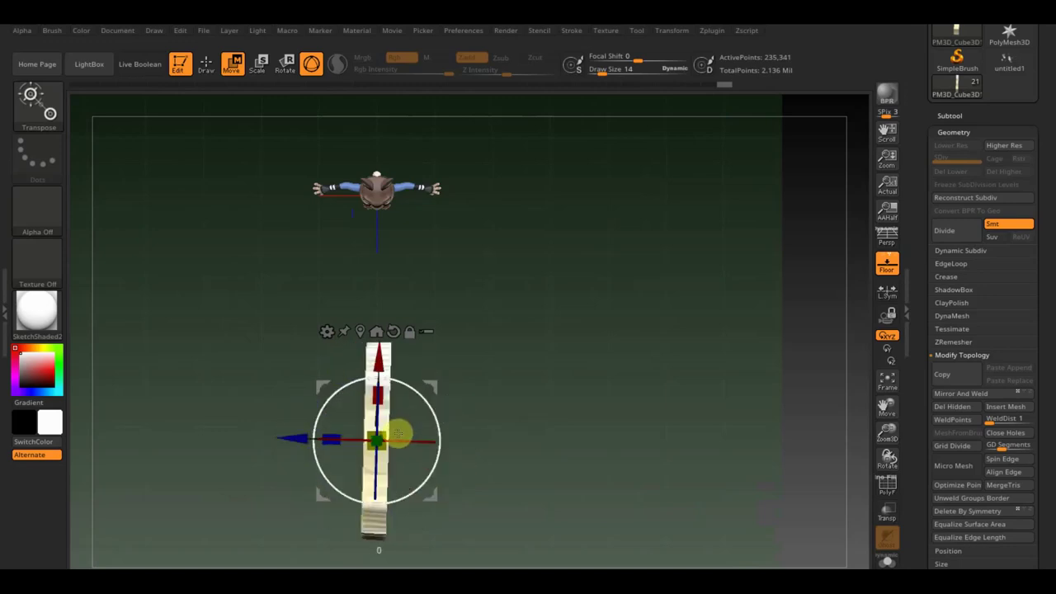
{"action": "left_click_drag", "start_coordinate": [400, 433], "coordinate": [431, 405]}
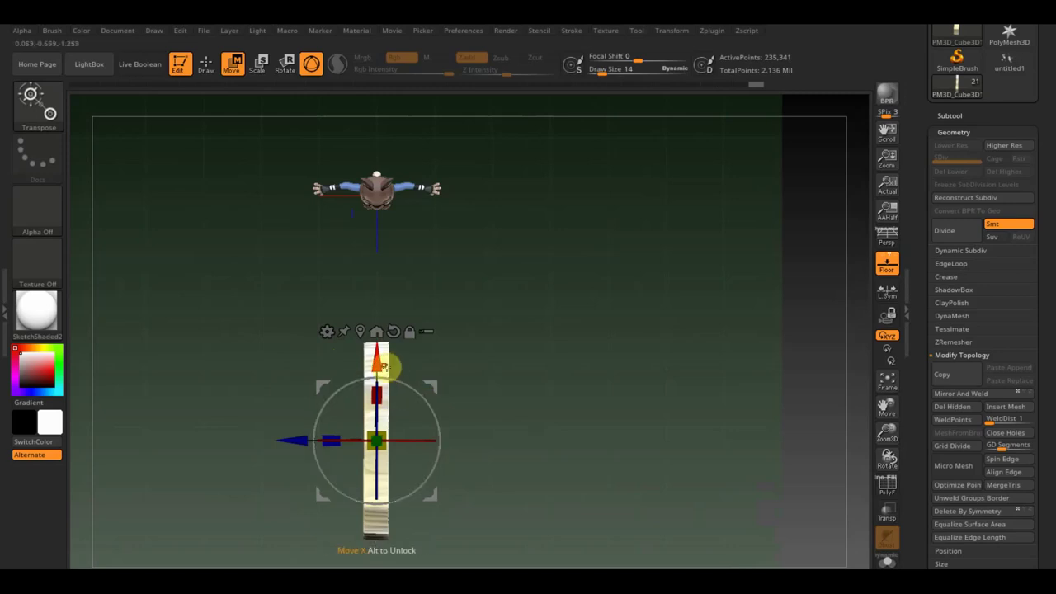
{"action": "left_click_drag", "start_coordinate": [377, 359], "coordinate": [405, 206]}
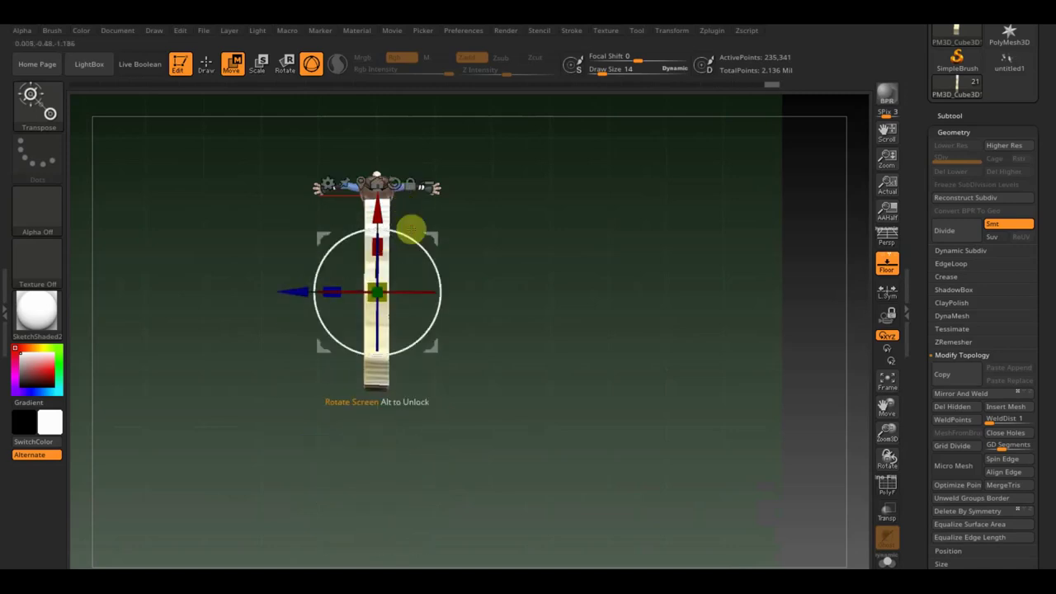
Step: Apply Mirror And Weld to complete the half badge, then orbit to see it beside the rabbit
{"action": "left_click", "coordinate": [967, 397]}
{"action": "mouse_move", "coordinate": [700, 419]}
{"action": "left_mouse_down"}
{"action": "mouse_move", "coordinate": [652, 402]}
{"action": "mouse_move", "coordinate": [717, 372]}
{"action": "mouse_move", "coordinate": [689, 307]}
{"action": "left_mouse_up"}
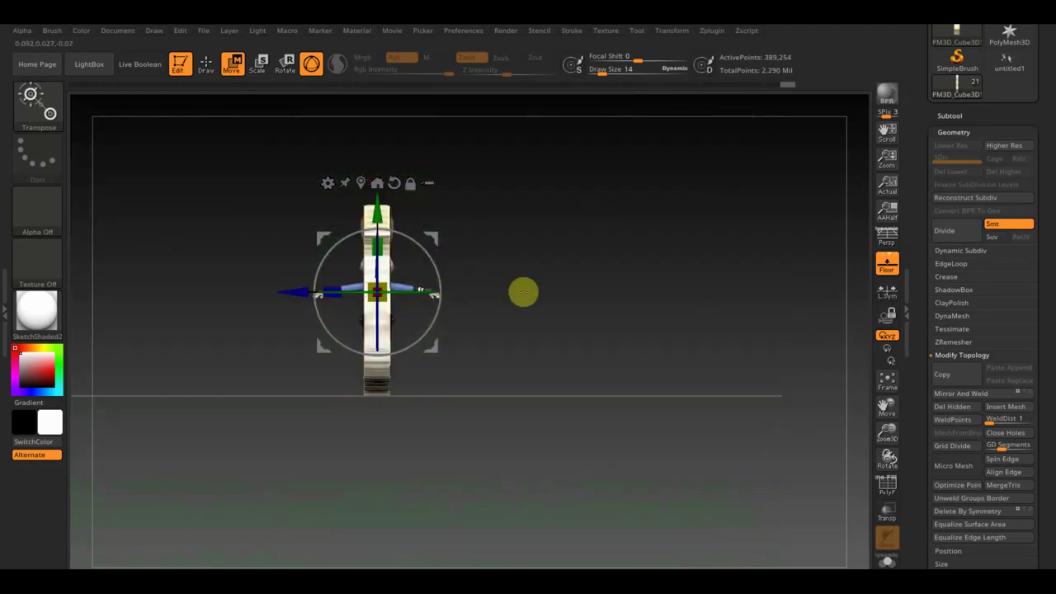
{"action": "left_click_drag", "start_coordinate": [574, 307], "coordinate": [600, 401], "text": "alt"}
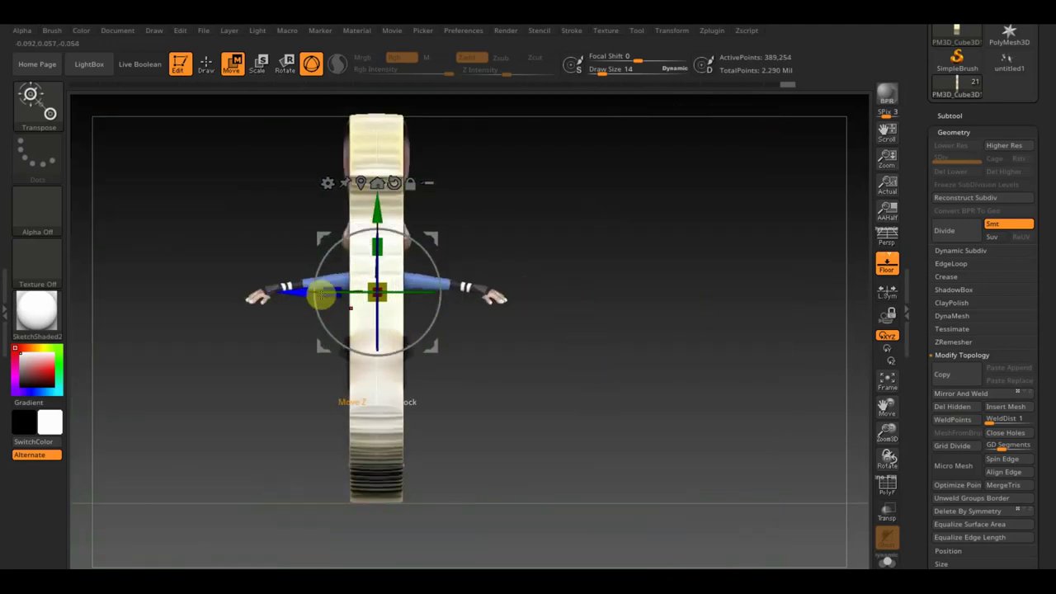
{"action": "left_click_drag", "start_coordinate": [289, 289], "coordinate": [299, 292]}
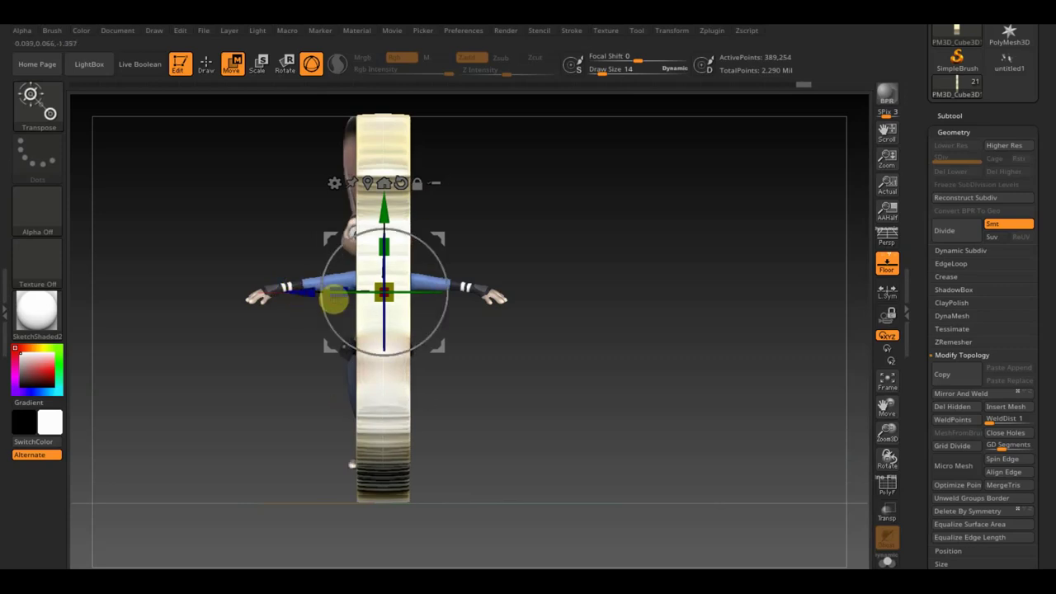
{"action": "left_click", "coordinate": [1016, 402]}
{"action": "mouse_move", "coordinate": [826, 396]}
{"action": "left_mouse_down"}
{"action": "mouse_move", "coordinate": [657, 394]}
{"action": "mouse_move", "coordinate": [699, 411]}
{"action": "mouse_move", "coordinate": [663, 436]}
{"action": "mouse_move", "coordinate": [703, 382]}
{"action": "mouse_move", "coordinate": [761, 346]}
{"action": "mouse_move", "coordinate": [768, 330]}
{"action": "mouse_move", "coordinate": [723, 330]}
{"action": "mouse_move", "coordinate": [719, 337]}
{"action": "mouse_move", "coordinate": [765, 353]}
{"action": "left_mouse_up"}
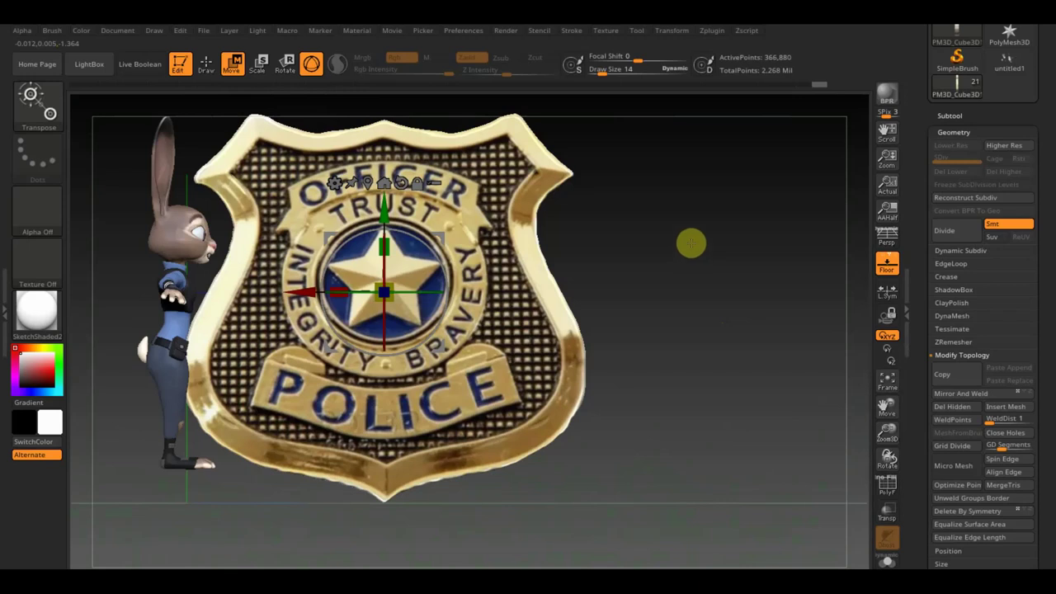
{"action": "mouse_move", "coordinate": [662, 282]}
{"action": "left_mouse_down"}
{"action": "mouse_move", "coordinate": [653, 333]}
{"action": "mouse_move", "coordinate": [691, 305]}
{"action": "left_mouse_up"}
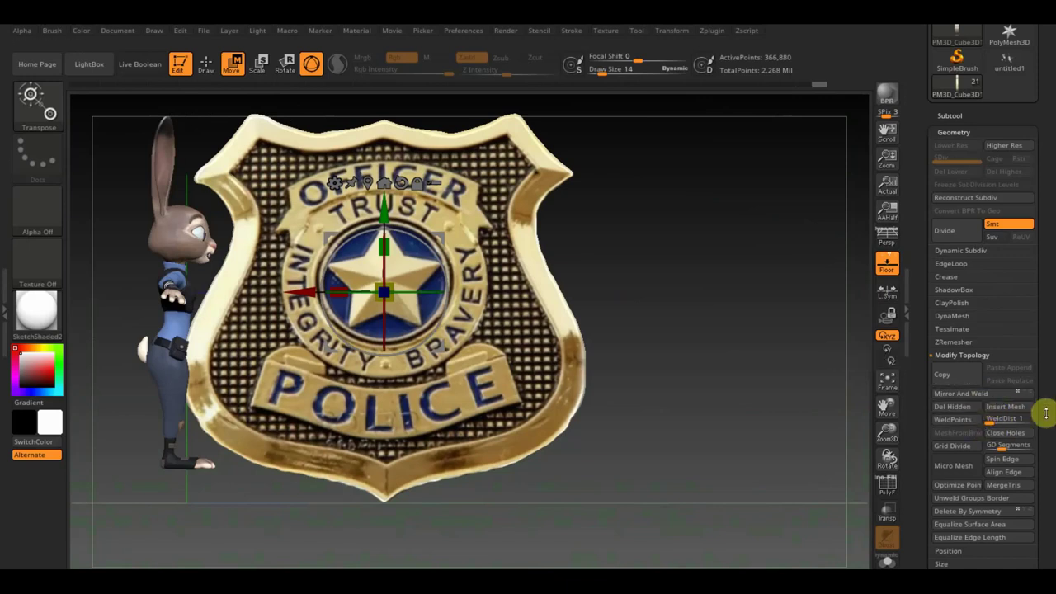
{"action": "left_click_drag", "start_coordinate": [1045, 412], "coordinate": [1049, 323]}
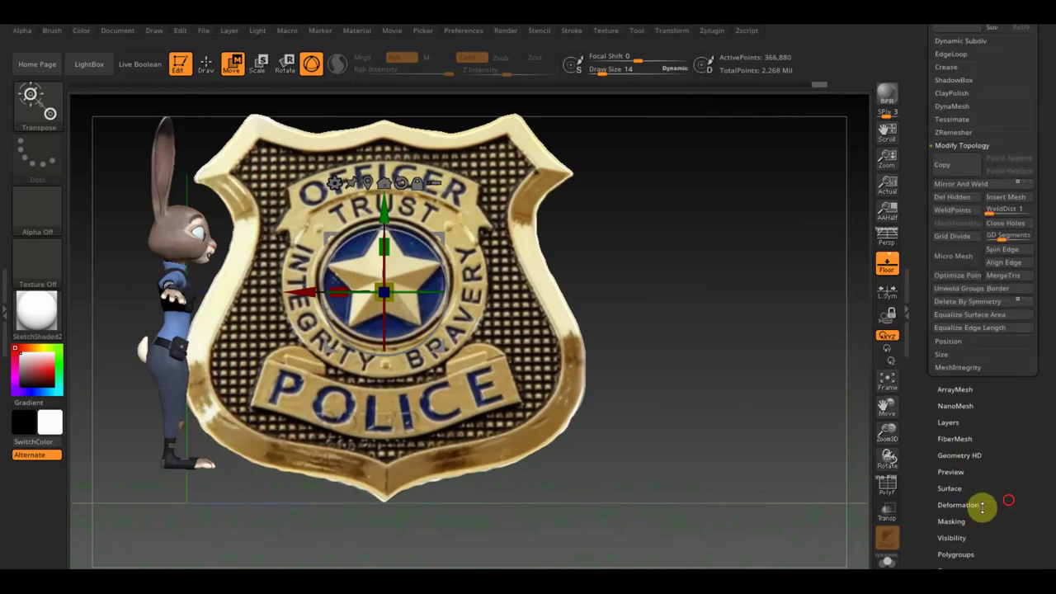
Step: Open the Masking options and shift the badge sideways in front of the rabbit
{"action": "left_click_drag", "start_coordinate": [982, 508], "coordinate": [1015, 448]}
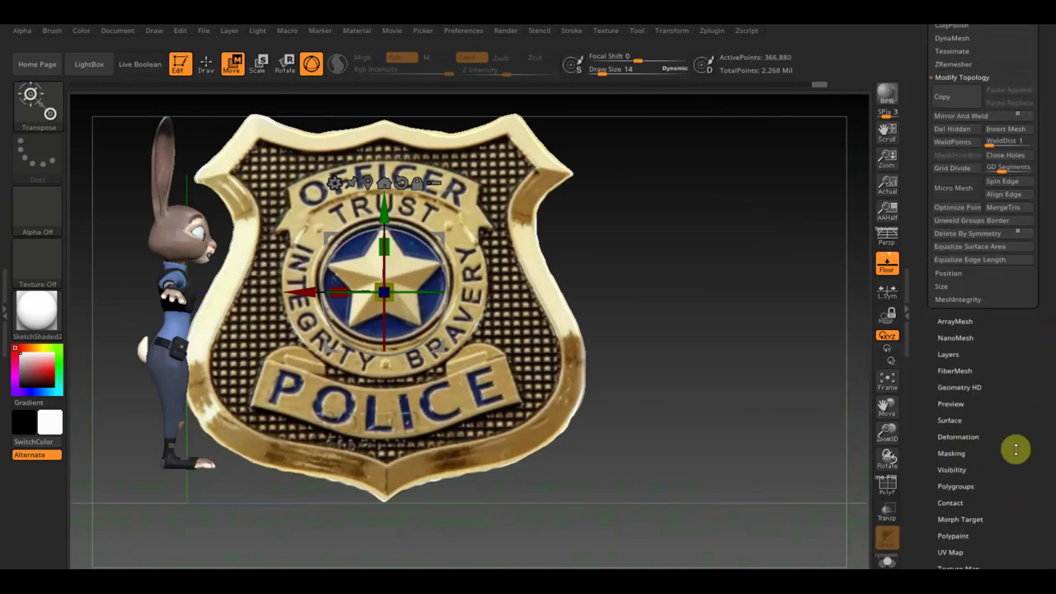
{"action": "left_click", "coordinate": [956, 454]}
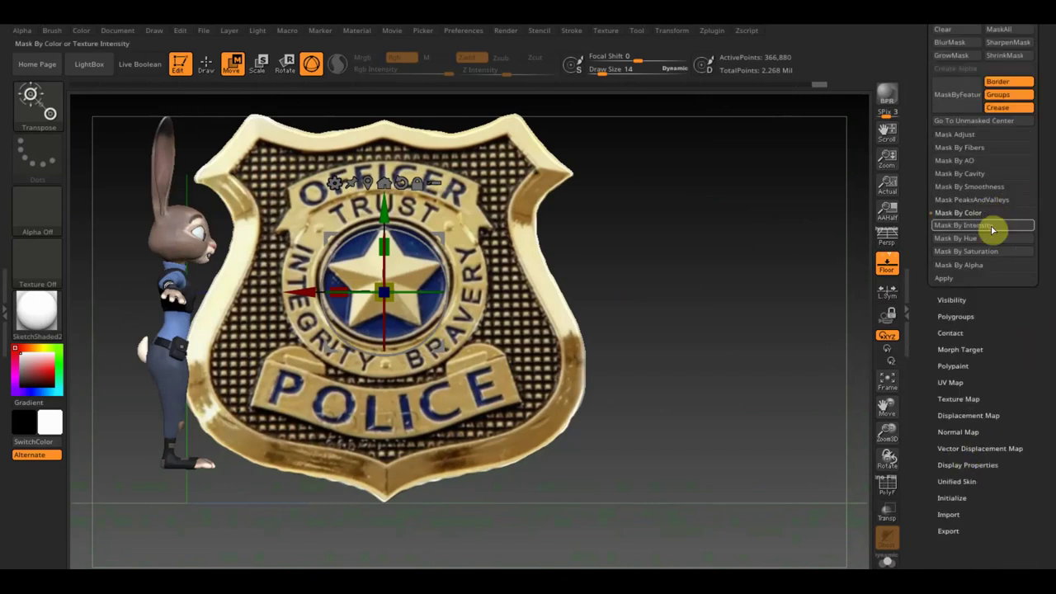
{"action": "left_click_drag", "start_coordinate": [792, 306], "coordinate": [717, 349]}
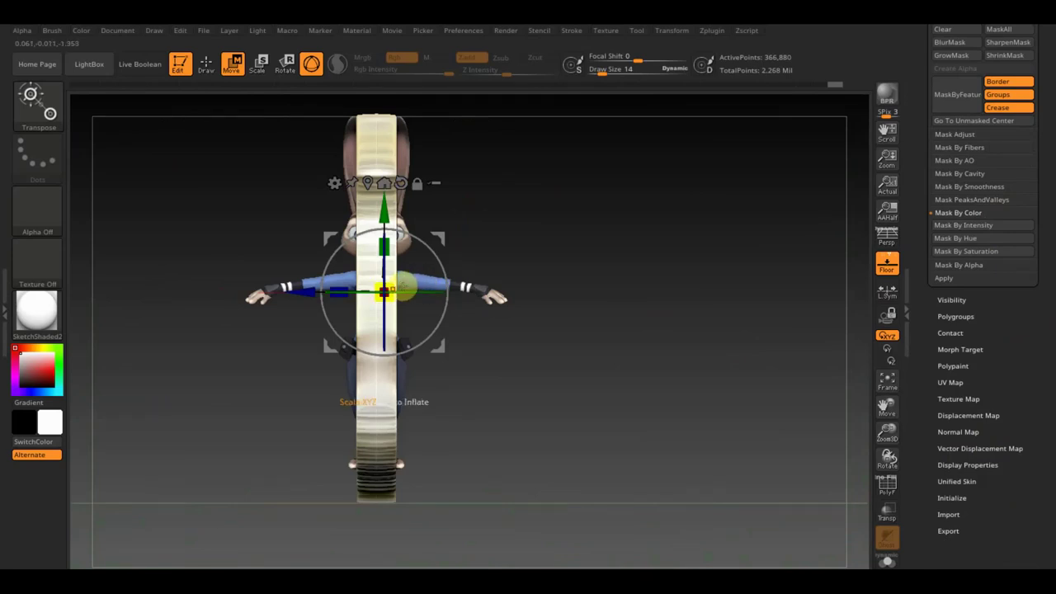
{"action": "left_click", "coordinate": [299, 297], "text": "alt"}
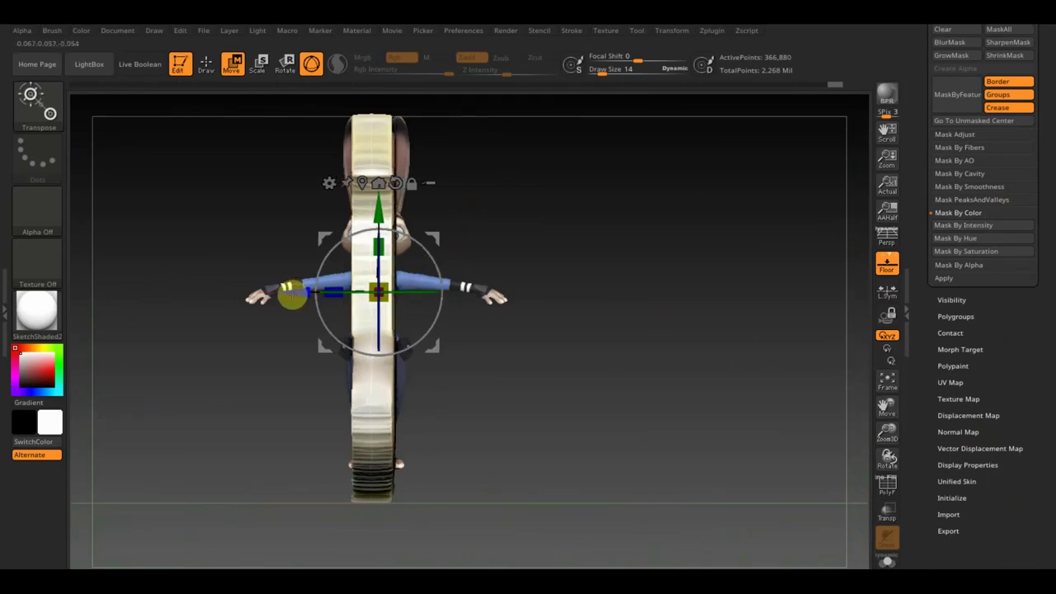
{"action": "left_click_drag", "start_coordinate": [298, 297], "coordinate": [311, 302]}
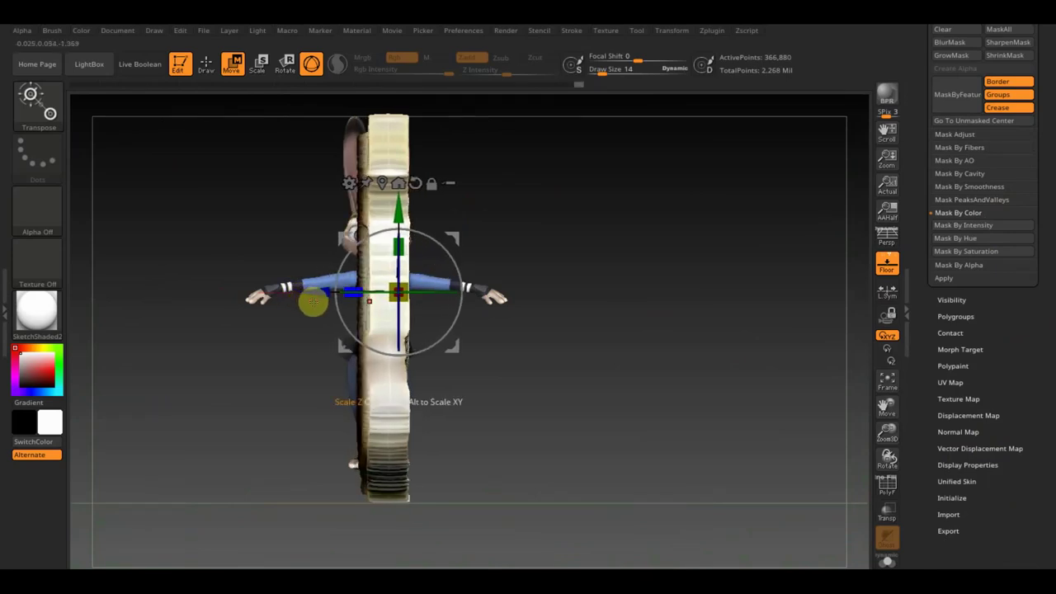
Step: Rotate the badge to face the camera and rescale its depth, checking it in 3D
{"action": "left_click_drag", "start_coordinate": [588, 347], "coordinate": [501, 333]}
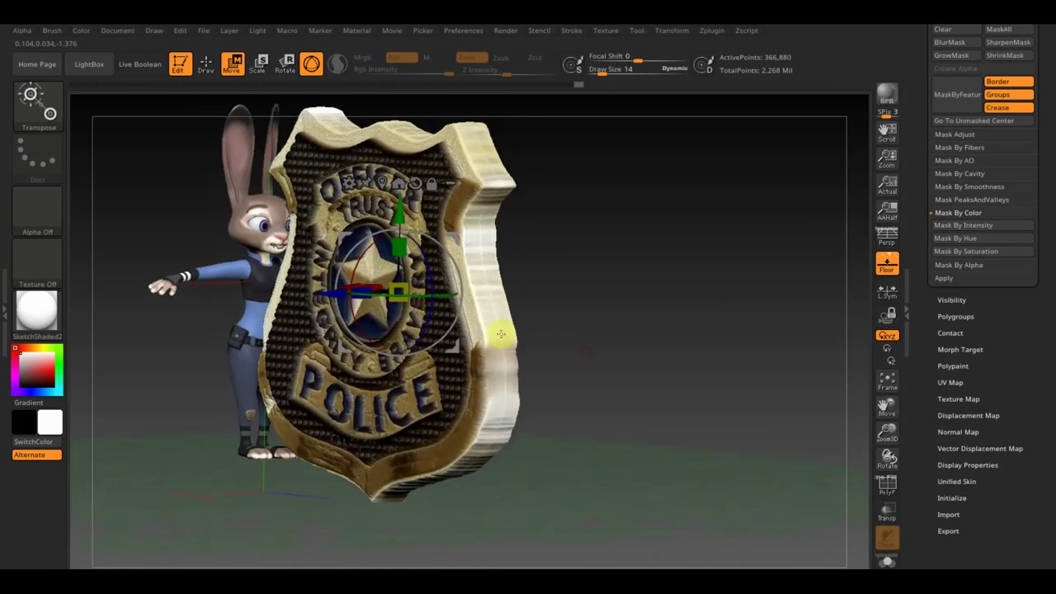
{"action": "left_click_drag", "start_coordinate": [363, 402], "coordinate": [385, 401]}
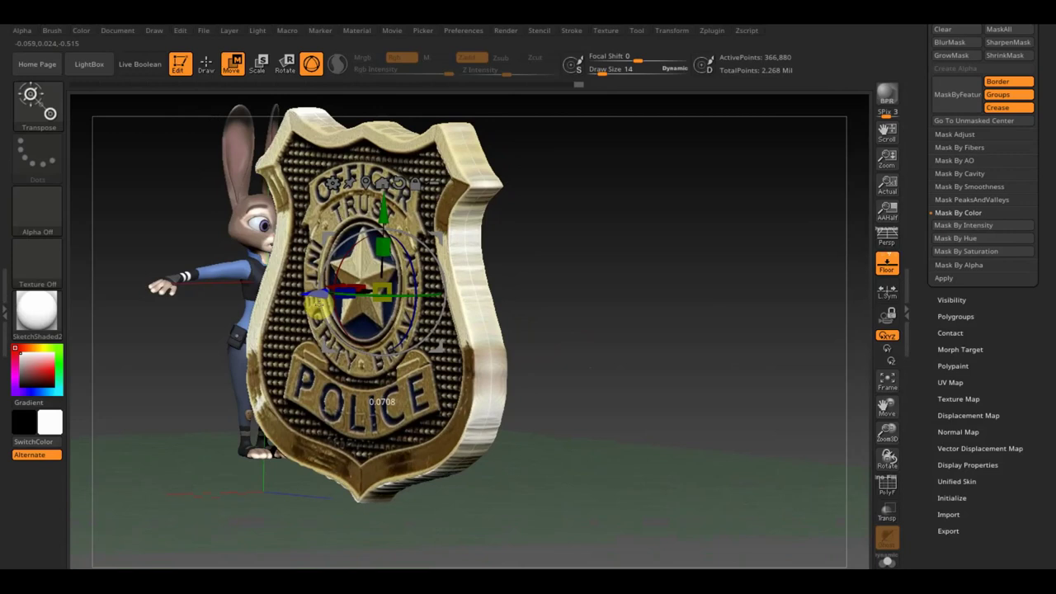
{"action": "mouse_move", "coordinate": [573, 288]}
{"action": "left_mouse_down"}
{"action": "mouse_move", "coordinate": [630, 287]}
{"action": "mouse_move", "coordinate": [599, 355]}
{"action": "mouse_move", "coordinate": [632, 304]}
{"action": "mouse_move", "coordinate": [644, 308]}
{"action": "left_mouse_up"}
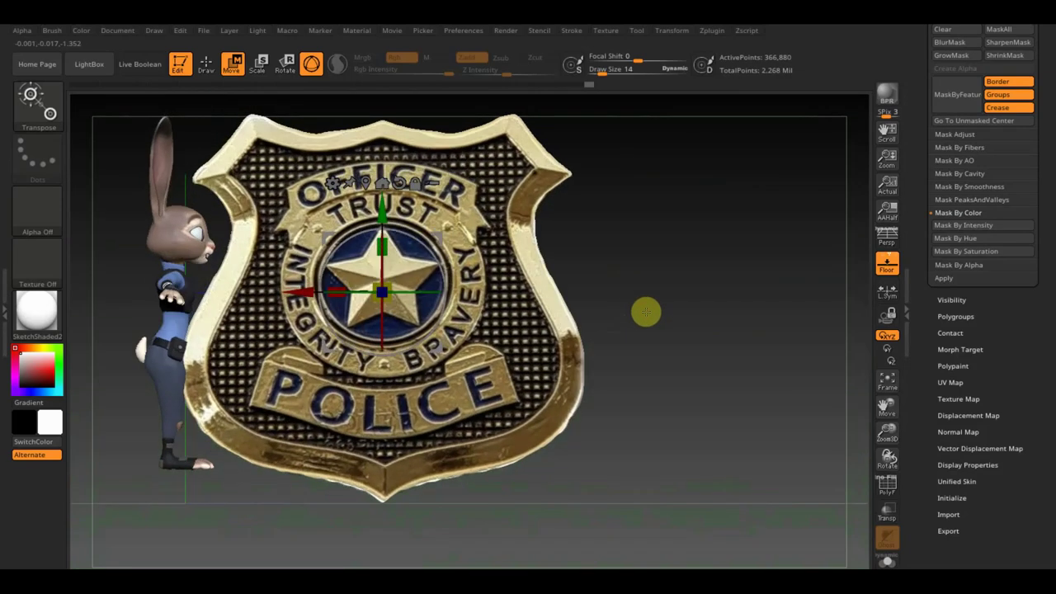
{"action": "mouse_move", "coordinate": [669, 354]}
{"action": "left_mouse_down", "text": "alt"}
{"action": "mouse_move", "coordinate": [677, 377]}
{"action": "mouse_move", "coordinate": [662, 282]}
{"action": "mouse_move", "coordinate": [641, 300]}
{"action": "mouse_move", "coordinate": [604, 303]}
{"action": "left_mouse_up", "text": "alt"}
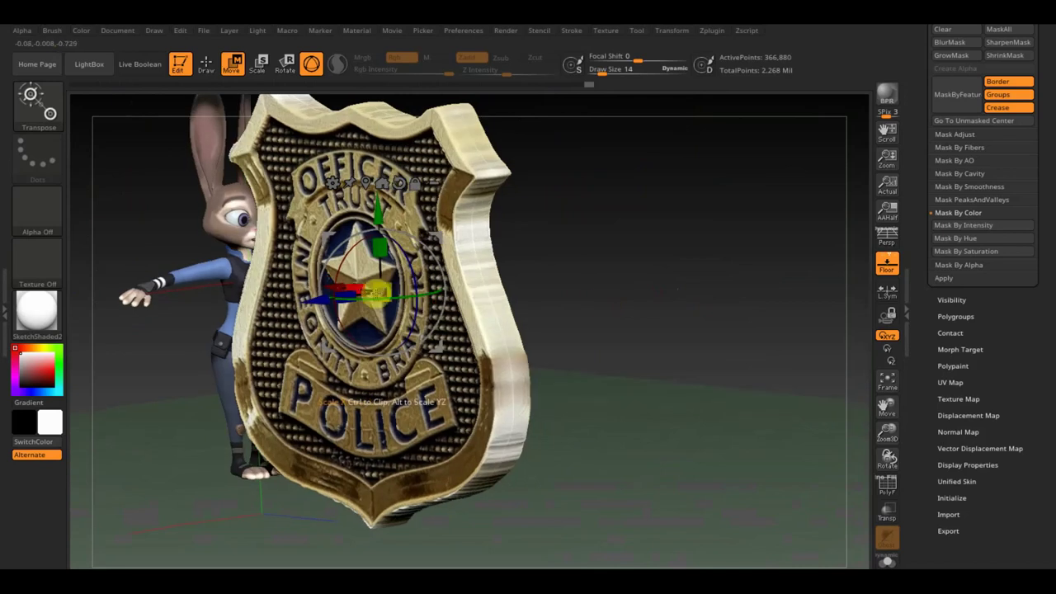
{"action": "mouse_move", "coordinate": [327, 301]}
{"action": "left_mouse_down"}
{"action": "mouse_move", "coordinate": [330, 289]}
{"action": "mouse_move", "coordinate": [312, 285]}
{"action": "mouse_move", "coordinate": [318, 311]}
{"action": "left_mouse_up"}
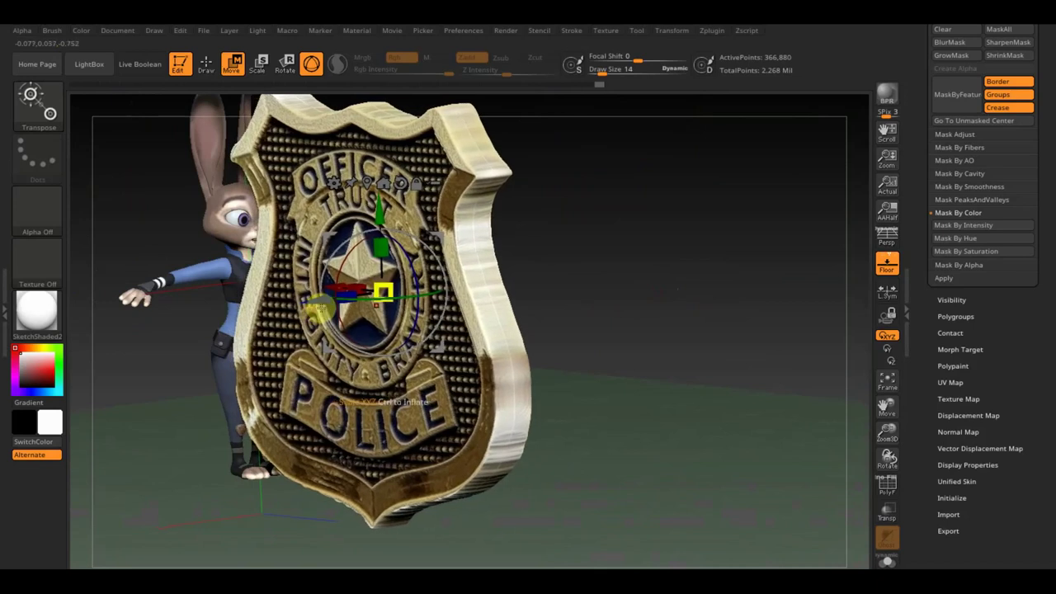
{"action": "left_click_drag", "start_coordinate": [569, 287], "coordinate": [613, 287], "text": "shift"}
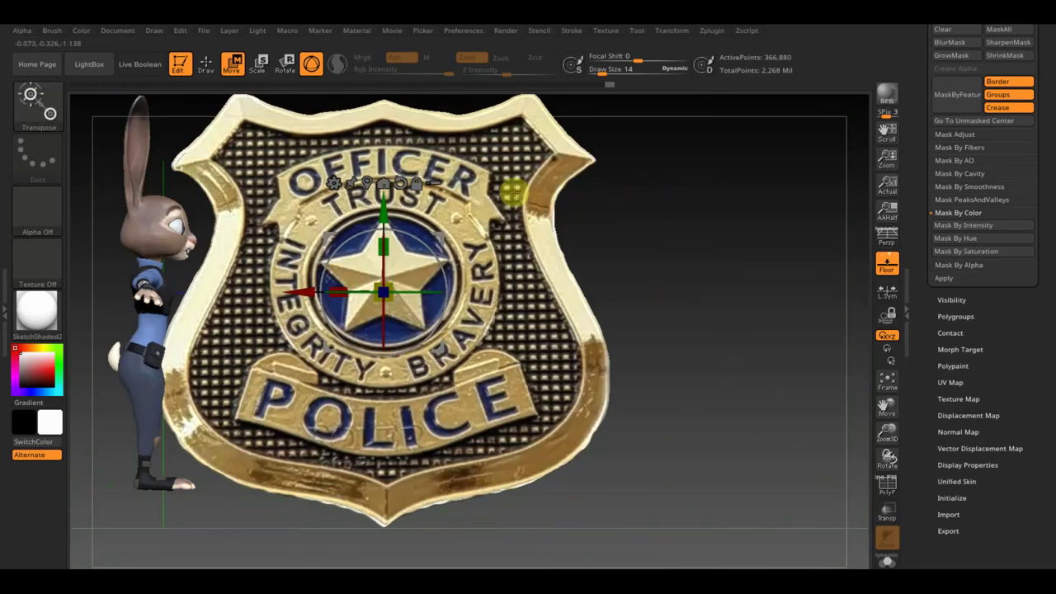
{"action": "mouse_move", "coordinate": [512, 192]}
{"action": "left_mouse_down"}
{"action": "mouse_move", "coordinate": [627, 212]}
{"action": "mouse_move", "coordinate": [580, 286]}
{"action": "mouse_move", "coordinate": [638, 245]}
{"action": "mouse_move", "coordinate": [675, 283]}
{"action": "left_mouse_up"}
Step: Mask over the badge's star with Ctrl strokes, then invert the mask so only the star is free
{"action": "left_click", "coordinate": [206, 64]}
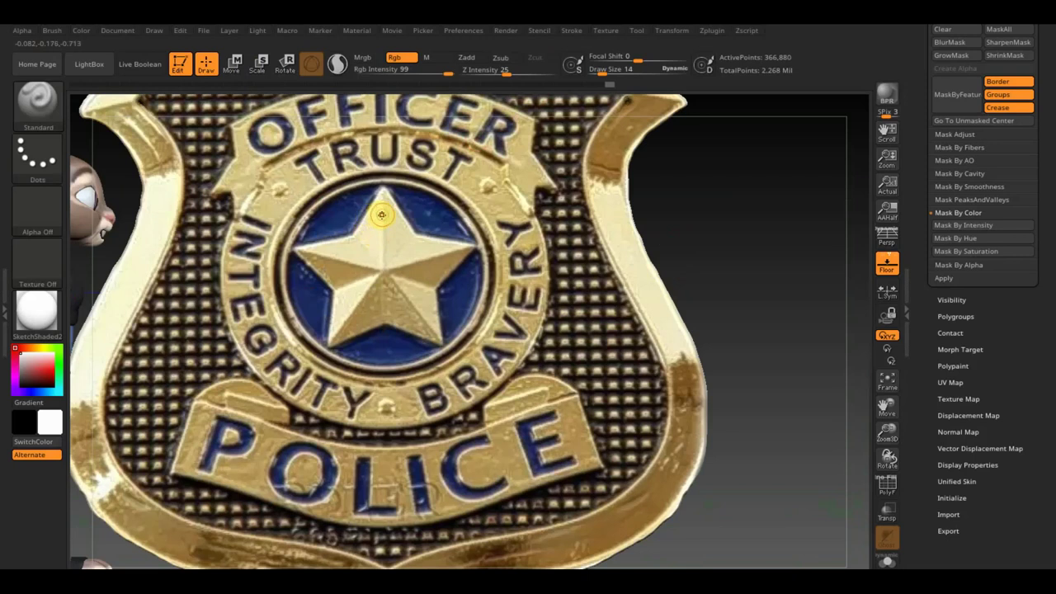
{"action": "mouse_move", "coordinate": [738, 228]}
{"action": "left_mouse_down"}
{"action": "mouse_move", "coordinate": [605, 240]}
{"action": "mouse_move", "coordinate": [665, 259]}
{"action": "left_mouse_up"}
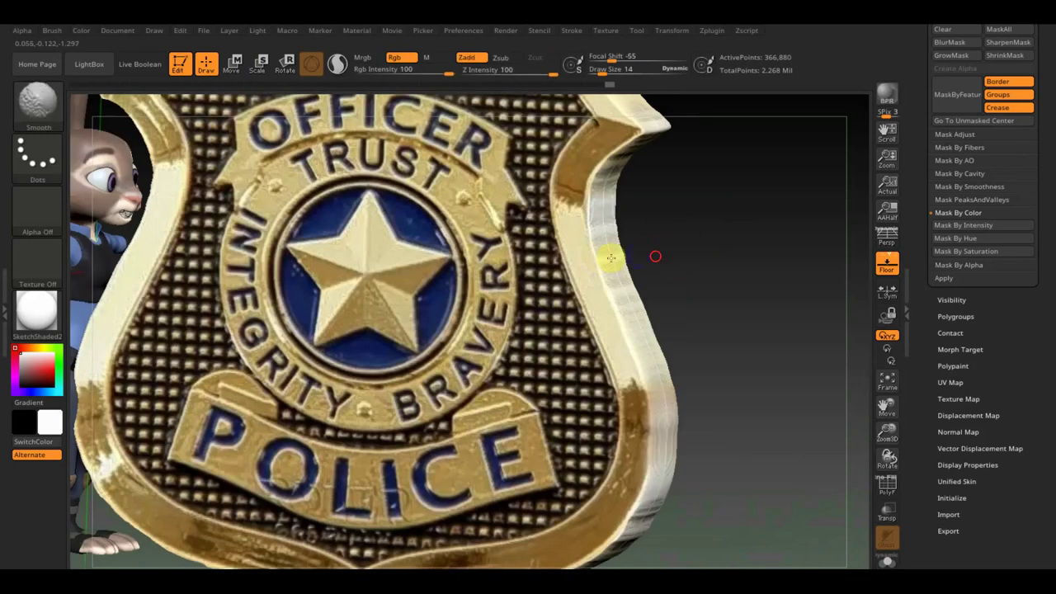
{"action": "key", "text": "ctrl"}
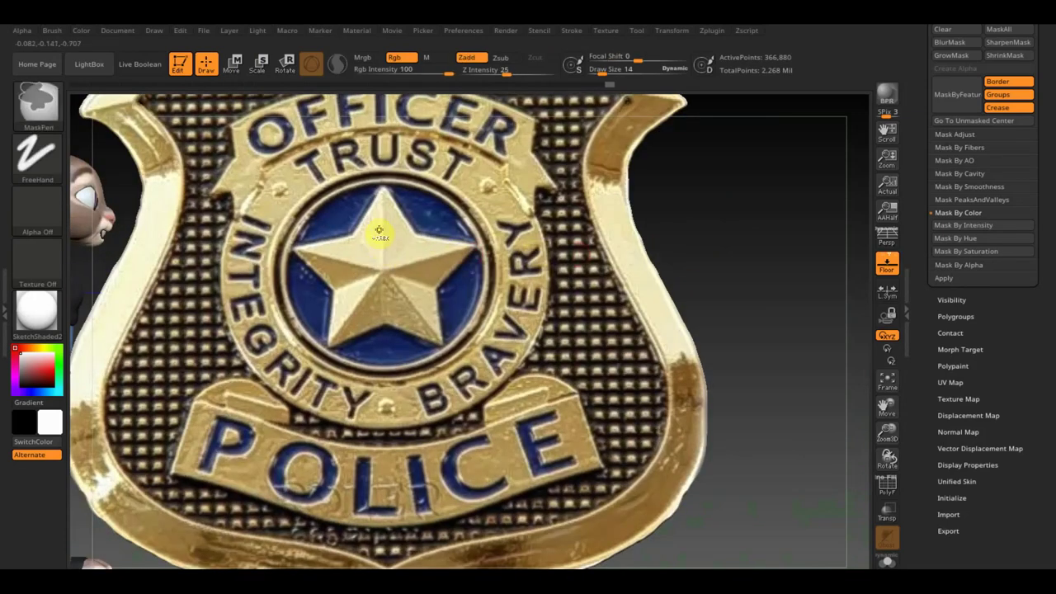
{"action": "key", "text": "ctrl"}
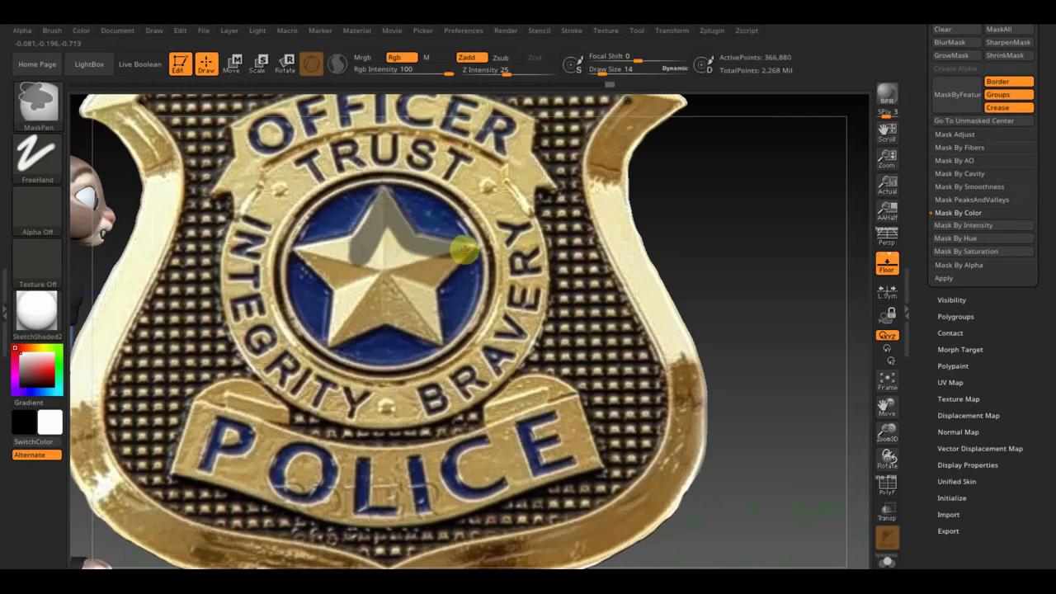
{"action": "mouse_move", "coordinate": [420, 286]}
{"action": "left_mouse_down", "text": "ctrl"}
{"action": "mouse_move", "coordinate": [389, 267]}
{"action": "mouse_move", "coordinate": [434, 264]}
{"action": "mouse_move", "coordinate": [392, 227]}
{"action": "mouse_move", "coordinate": [369, 251]}
{"action": "mouse_move", "coordinate": [382, 214]}
{"action": "left_mouse_up", "text": "ctrl"}
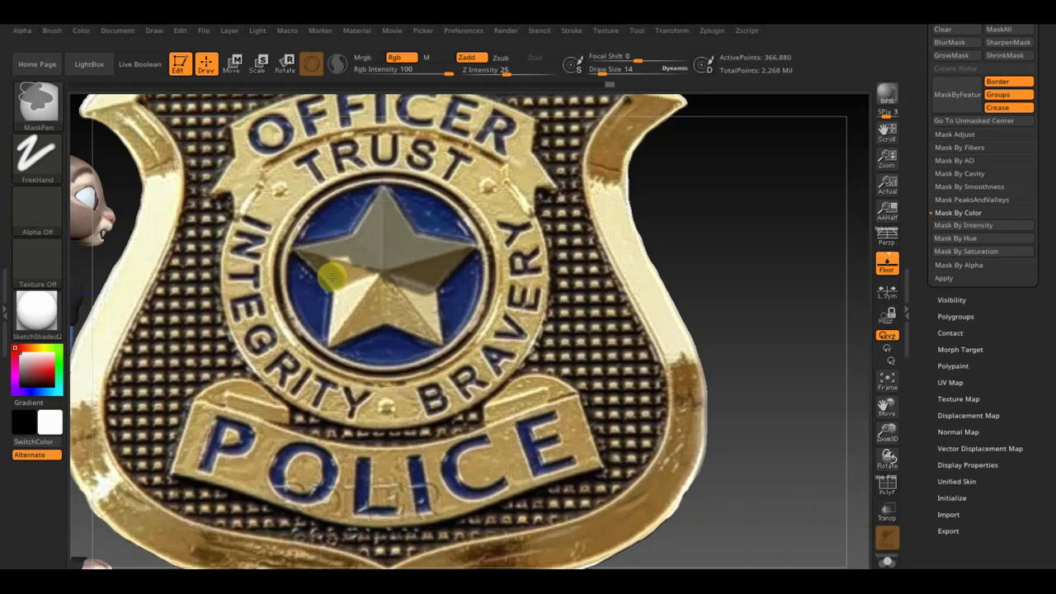
{"action": "mouse_move", "coordinate": [343, 285]}
{"action": "left_mouse_down", "text": "ctrl"}
{"action": "mouse_move", "coordinate": [372, 265]}
{"action": "mouse_move", "coordinate": [392, 276]}
{"action": "mouse_move", "coordinate": [352, 328]}
{"action": "mouse_move", "coordinate": [341, 302]}
{"action": "left_mouse_up", "text": "ctrl"}
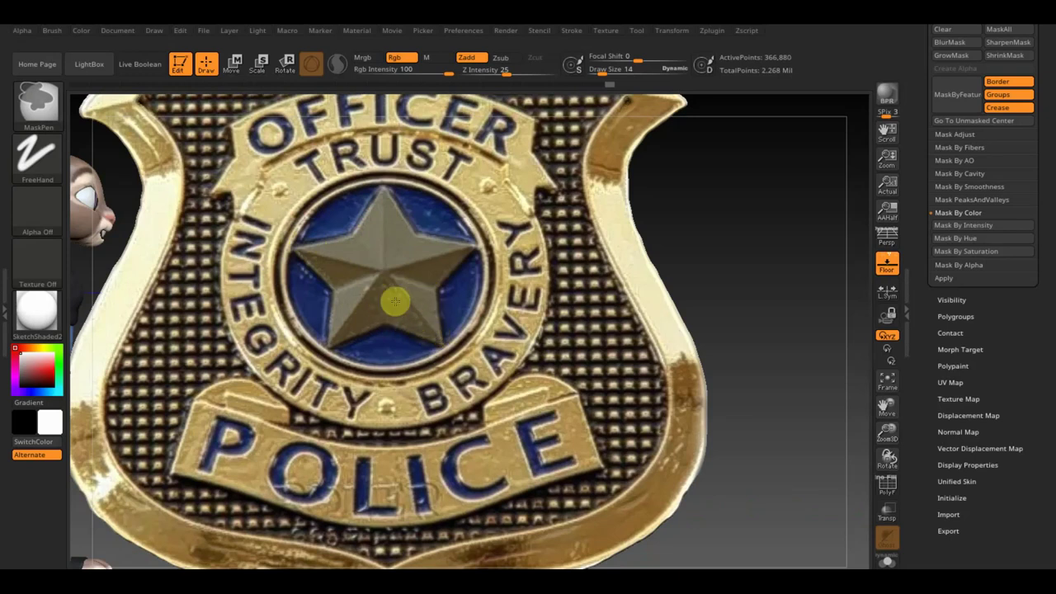
{"action": "left_click", "coordinate": [742, 192], "text": "ctrl"}
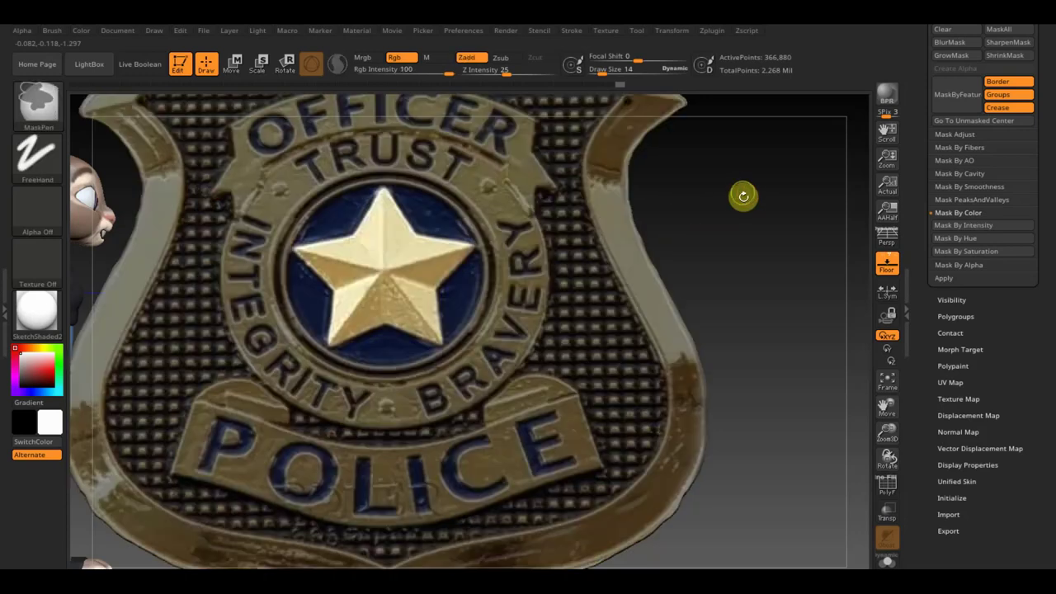
{"action": "left_click_drag", "start_coordinate": [762, 215], "coordinate": [697, 246], "text": "shift"}
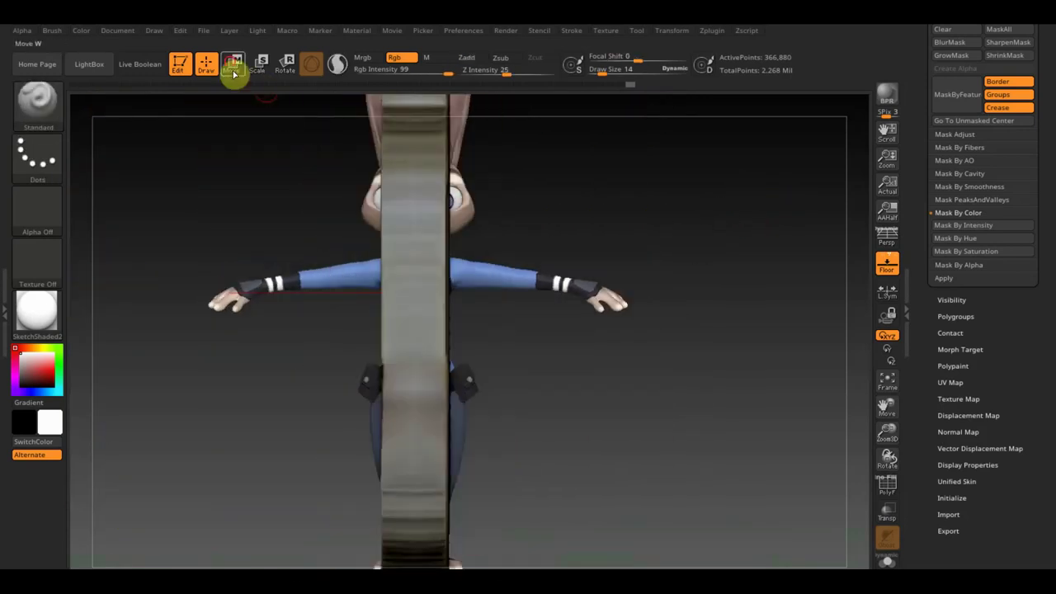
{"action": "left_click", "coordinate": [232, 66]}
{"action": "left_click_drag", "start_coordinate": [342, 288], "coordinate": [338, 290], "text": "alt"}
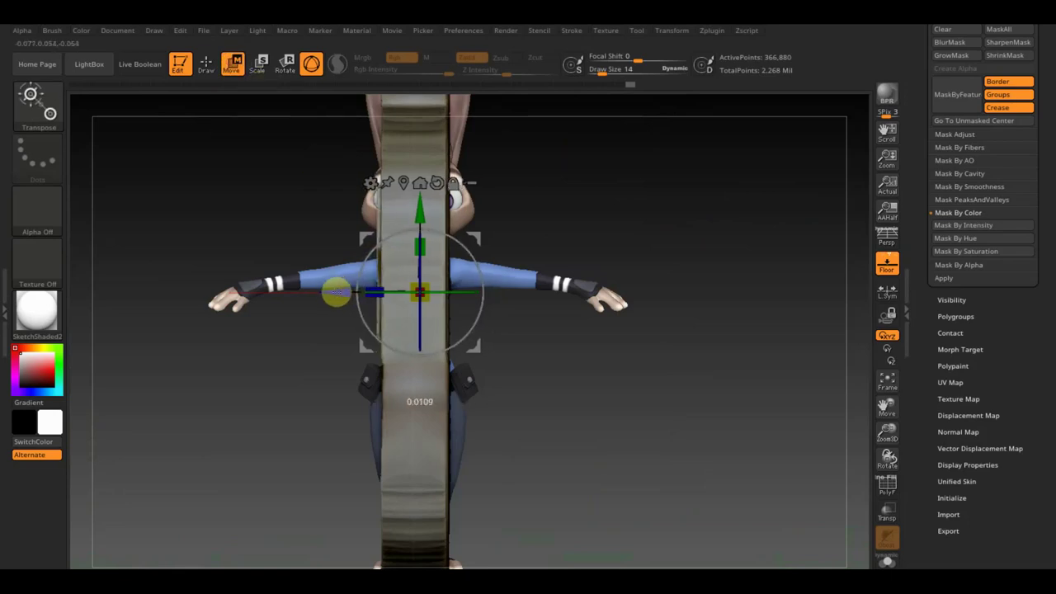
{"action": "mouse_move", "coordinate": [590, 267]}
{"action": "left_mouse_down", "text": "shift"}
{"action": "mouse_move", "coordinate": [739, 243]}
{"action": "mouse_move", "coordinate": [698, 309]}
{"action": "mouse_move", "coordinate": [702, 276]}
{"action": "mouse_move", "coordinate": [720, 253]}
{"action": "mouse_move", "coordinate": [740, 265]}
{"action": "mouse_move", "coordinate": [775, 181]}
{"action": "mouse_move", "coordinate": [753, 98]}
{"action": "mouse_move", "coordinate": [760, 110]}
{"action": "left_mouse_up", "text": "shift"}
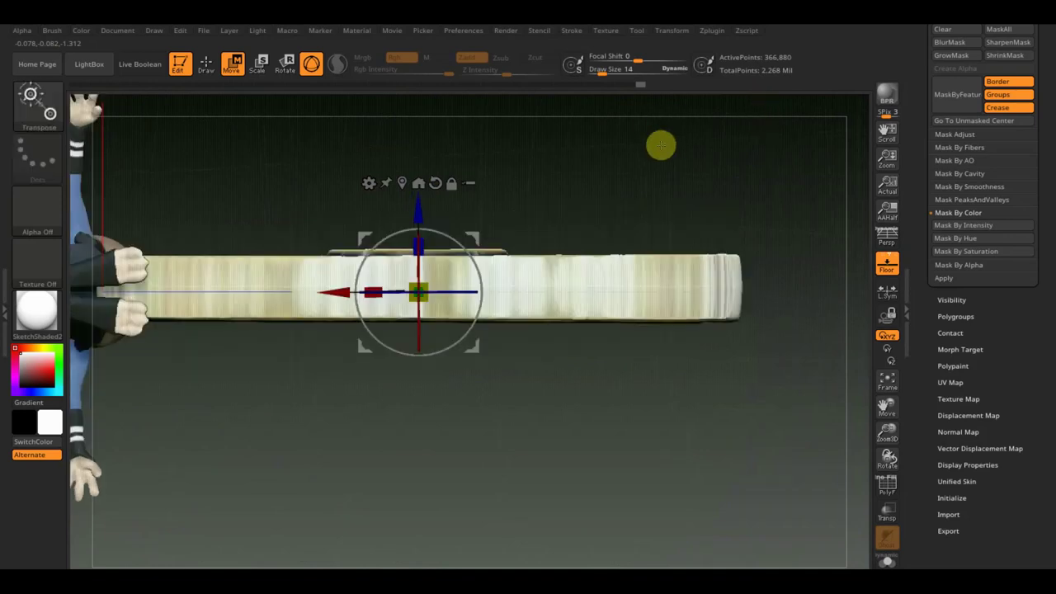
{"action": "left_click", "coordinate": [205, 64]}
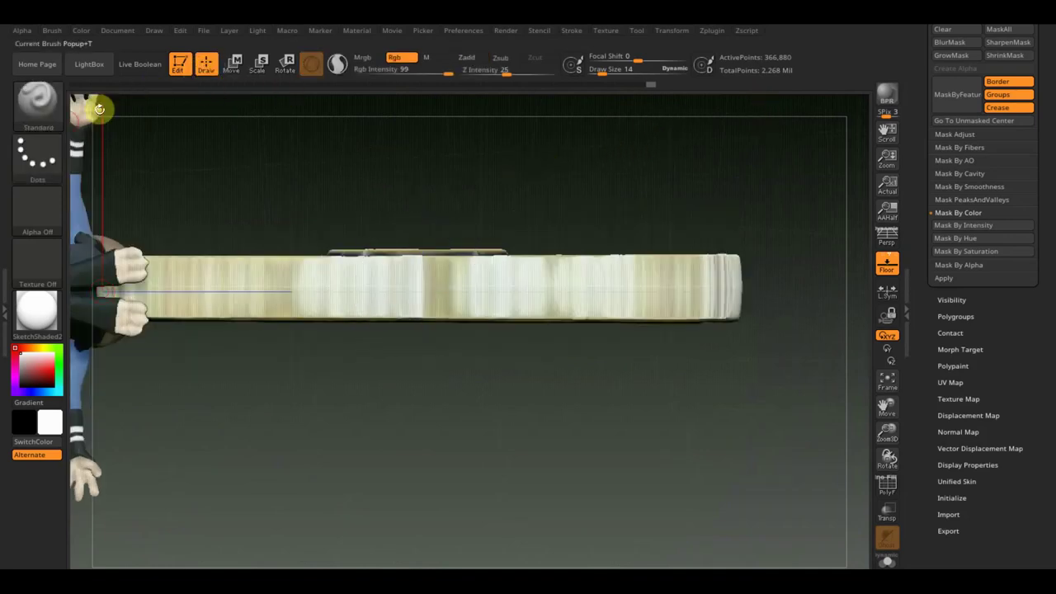
Step: Select the Move Topological brush at a large size, orbit the badge face, then reduce Draw Size to 39
{"action": "left_click", "coordinate": [40, 116]}
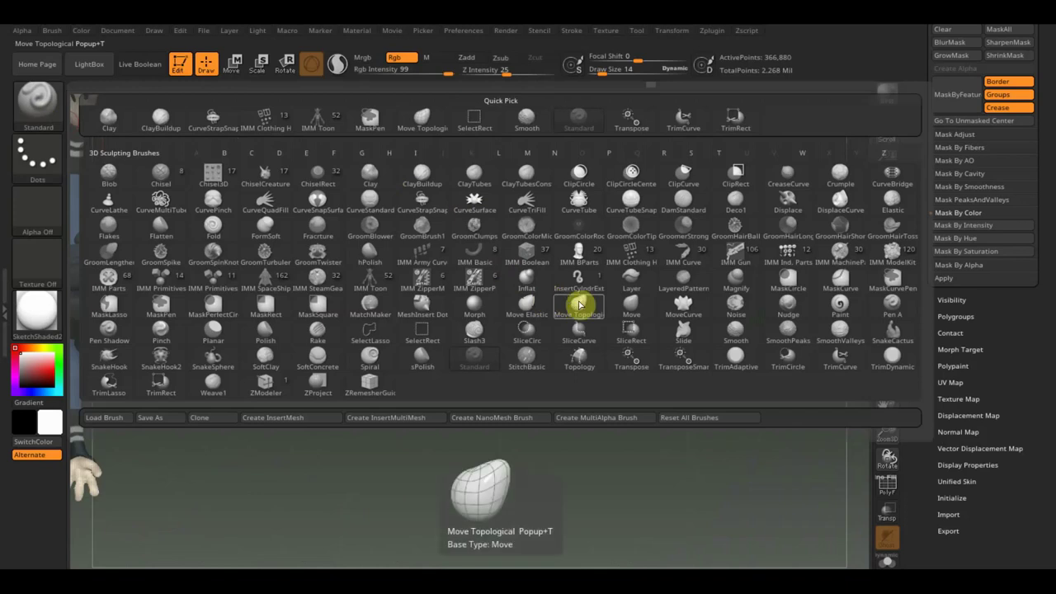
{"action": "left_click", "coordinate": [580, 302]}
{"action": "left_click_drag", "start_coordinate": [605, 71], "coordinate": [620, 81]}
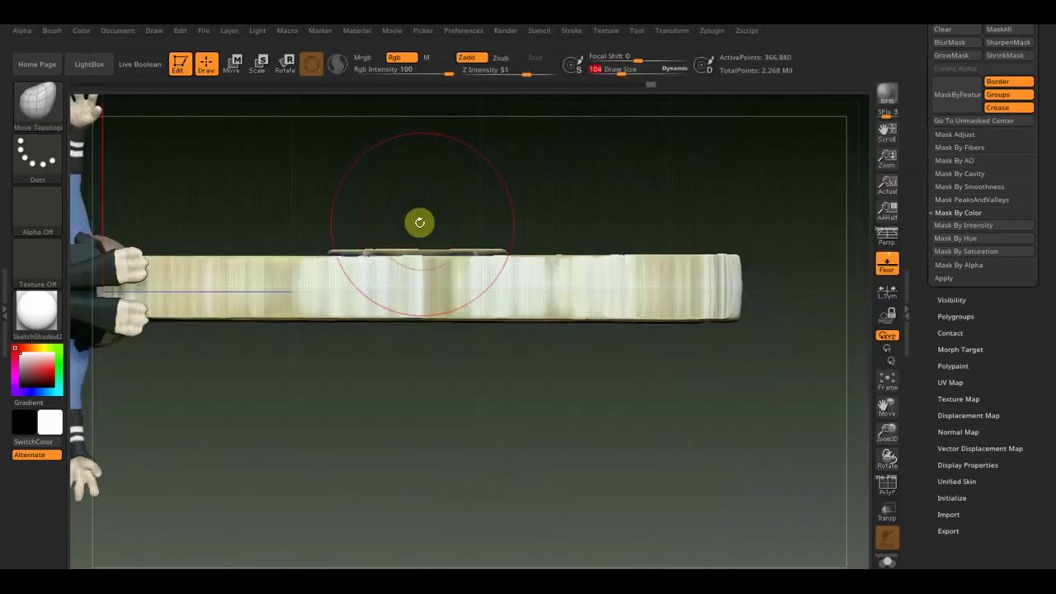
{"action": "left_click_drag", "start_coordinate": [537, 205], "coordinate": [446, 239]}
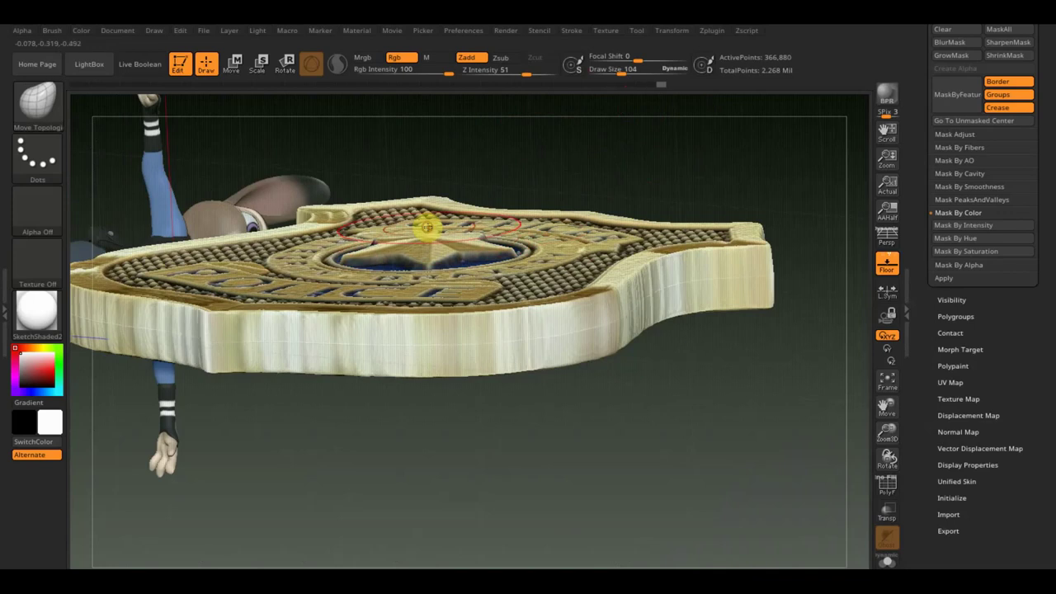
{"action": "left_click_drag", "start_coordinate": [594, 156], "coordinate": [552, 180]}
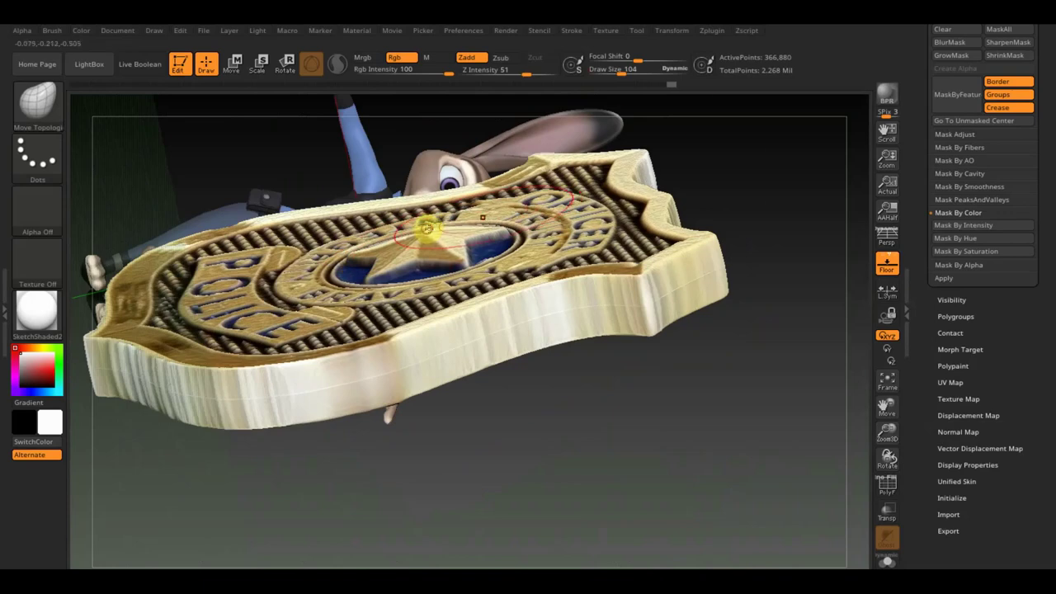
{"action": "mouse_move", "coordinate": [698, 170]}
{"action": "left_mouse_down"}
{"action": "mouse_move", "coordinate": [764, 180]}
{"action": "mouse_move", "coordinate": [778, 205]}
{"action": "left_mouse_up"}
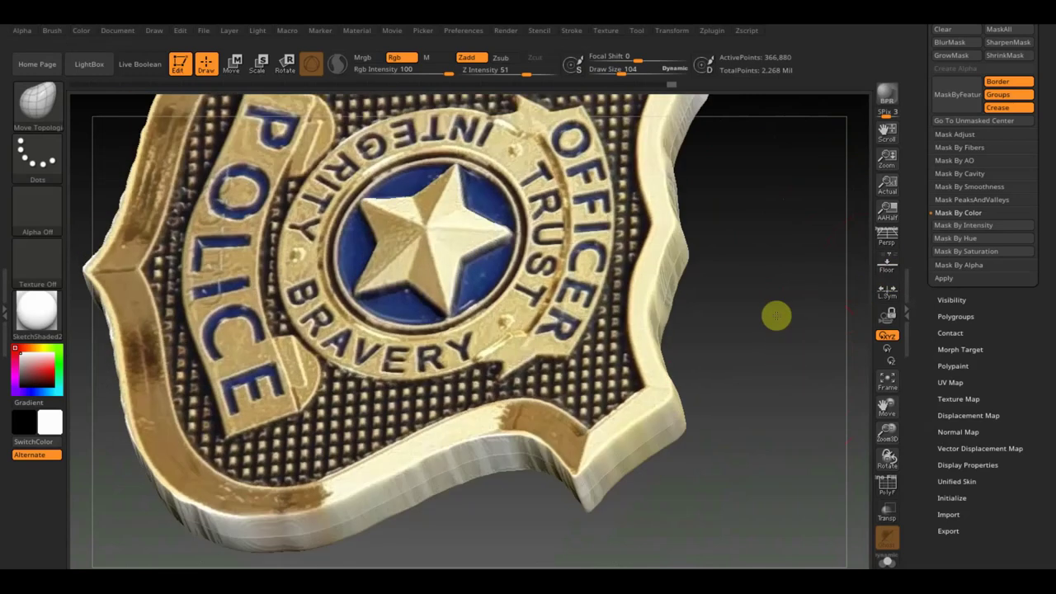
{"action": "mouse_move", "coordinate": [785, 372]}
{"action": "left_mouse_down"}
{"action": "mouse_move", "coordinate": [778, 225]}
{"action": "mouse_move", "coordinate": [798, 327]}
{"action": "left_mouse_up"}
{"action": "left_click_drag", "start_coordinate": [629, 64], "coordinate": [611, 70]}
{"action": "mouse_move", "coordinate": [659, 128]}
{"action": "left_mouse_down"}
{"action": "mouse_move", "coordinate": [706, 161]}
{"action": "mouse_move", "coordinate": [718, 226]}
{"action": "left_mouse_up"}
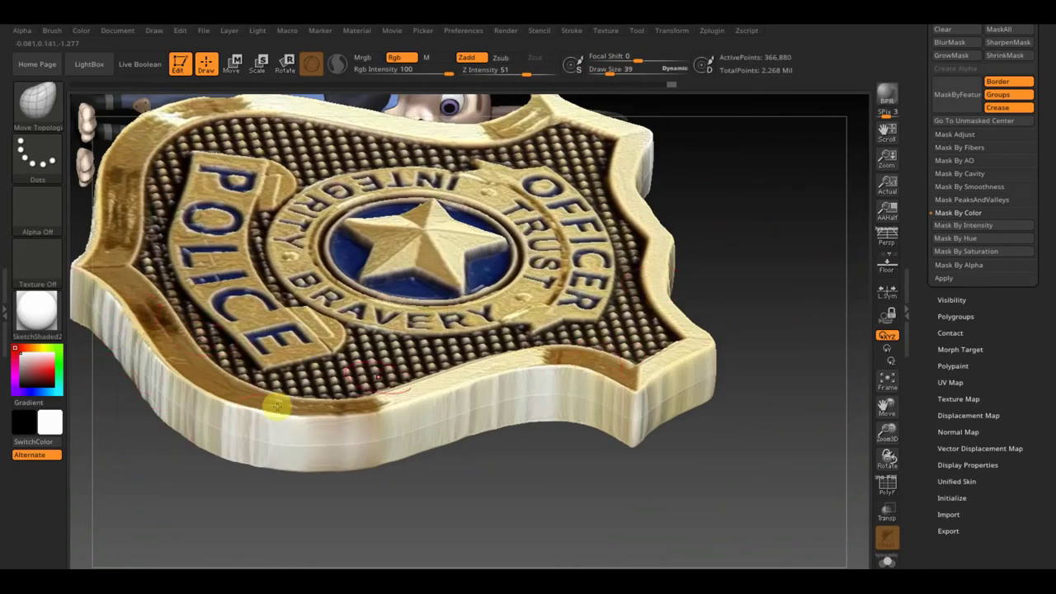
{"action": "mouse_move", "coordinate": [745, 238]}
{"action": "left_mouse_down"}
{"action": "mouse_move", "coordinate": [744, 298]}
{"action": "mouse_move", "coordinate": [746, 283]}
{"action": "mouse_move", "coordinate": [766, 306]}
{"action": "mouse_move", "coordinate": [778, 229]}
{"action": "mouse_move", "coordinate": [767, 236]}
{"action": "mouse_move", "coordinate": [785, 288]}
{"action": "mouse_move", "coordinate": [741, 283]}
{"action": "mouse_move", "coordinate": [740, 187]}
{"action": "mouse_move", "coordinate": [731, 172]}
{"action": "left_mouse_up"}
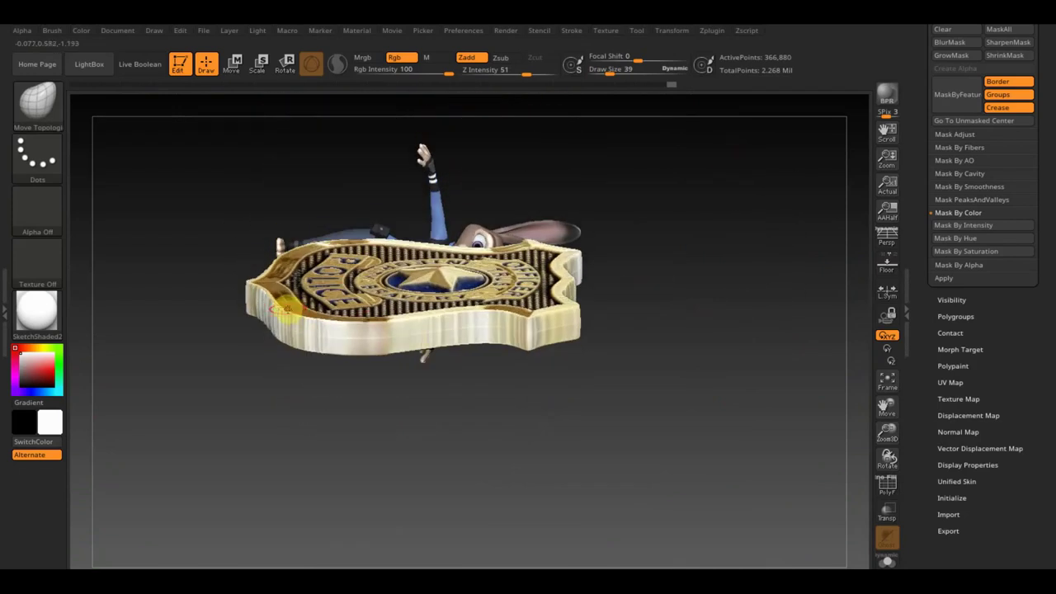
Step: Switch to the Standard brush at Rgb intensity 20 and paint sampled darker gold down the badge's left rim
{"action": "key", "text": "c"}
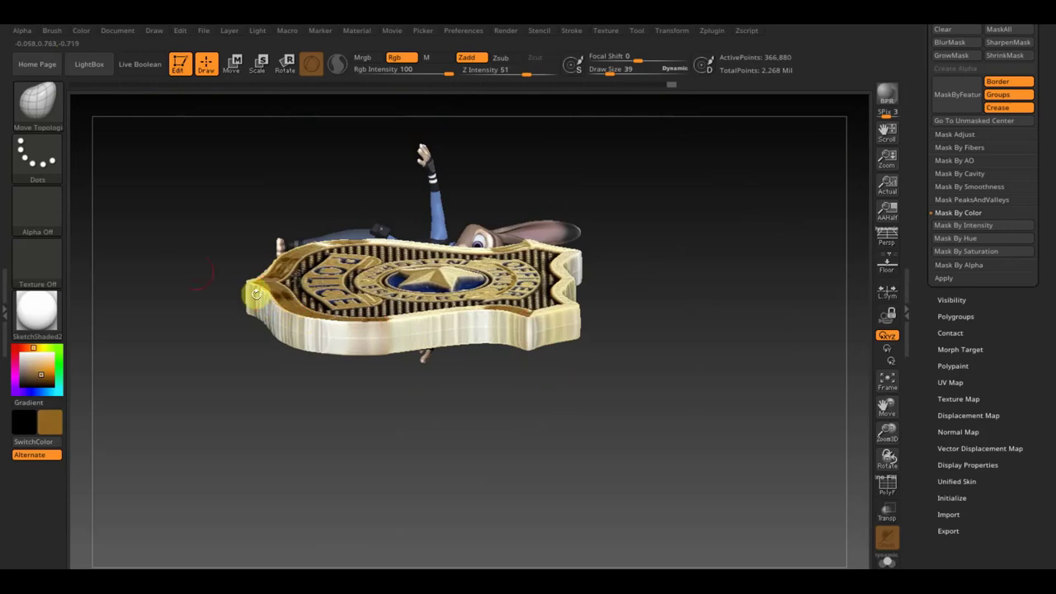
{"action": "left_click", "coordinate": [49, 109]}
{"action": "left_click", "coordinate": [551, 134]}
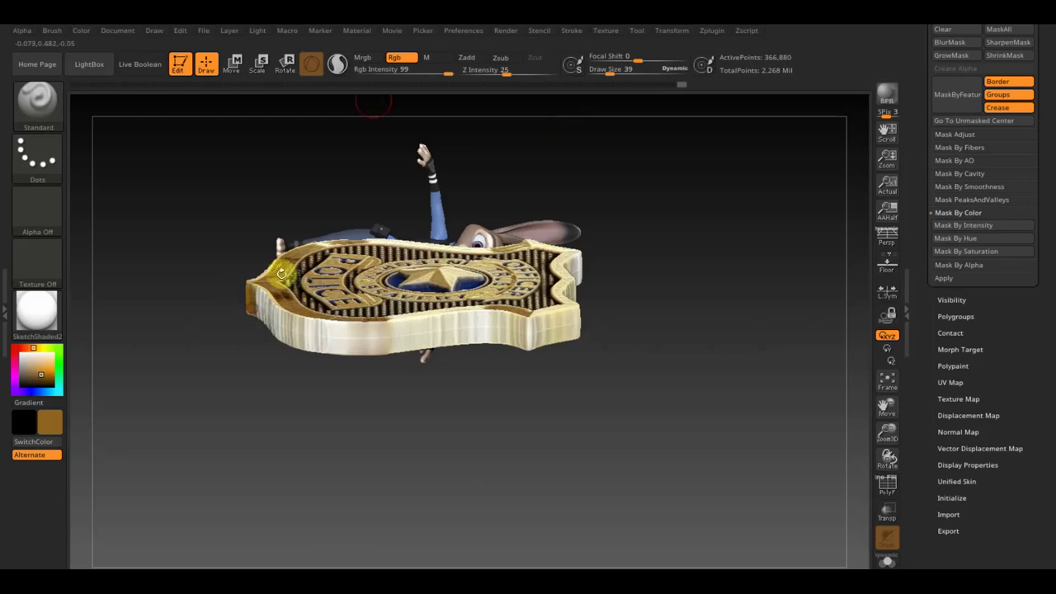
{"action": "left_click_drag", "start_coordinate": [448, 71], "coordinate": [412, 75]}
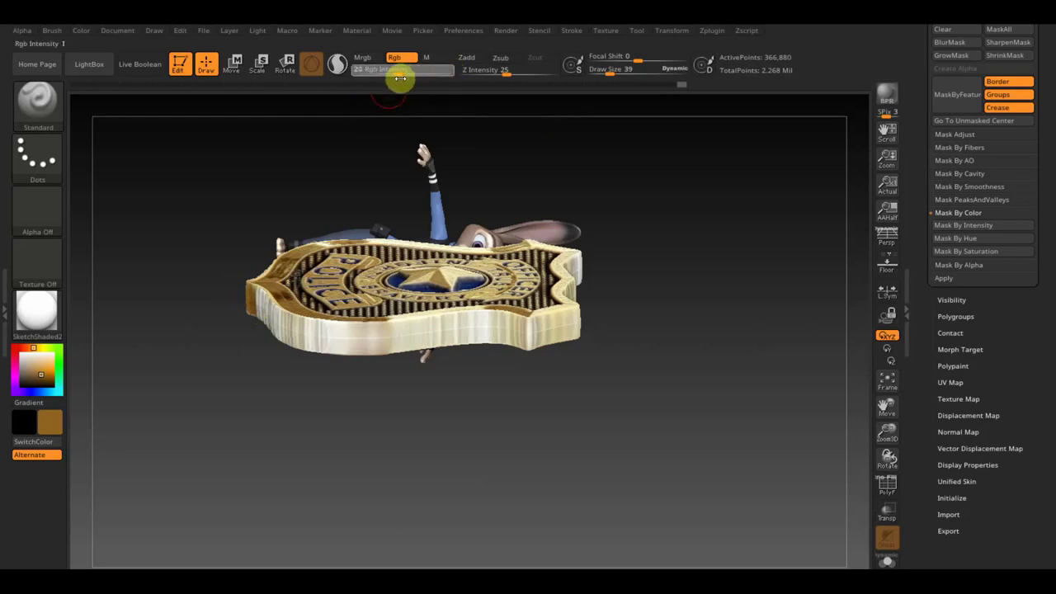
{"action": "mouse_move", "coordinate": [248, 287]}
{"action": "left_mouse_down"}
{"action": "mouse_move", "coordinate": [288, 339]}
{"action": "mouse_move", "coordinate": [278, 306]}
{"action": "mouse_move", "coordinate": [255, 288]}
{"action": "mouse_move", "coordinate": [316, 350]}
{"action": "mouse_move", "coordinate": [272, 323]}
{"action": "mouse_move", "coordinate": [385, 332]}
{"action": "left_mouse_up"}
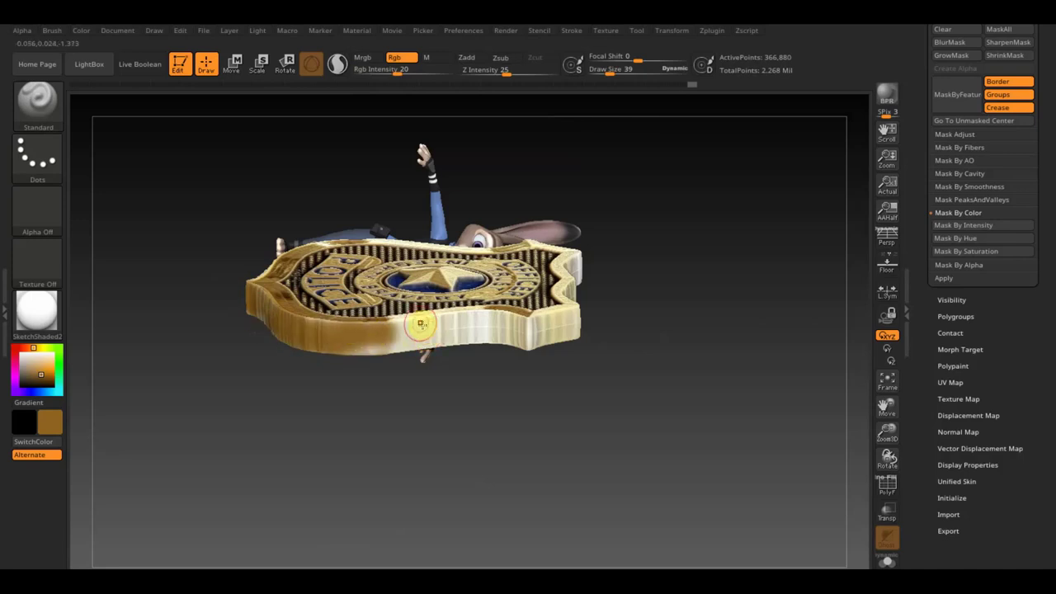
Step: Sample cream from the badge and paint it along the lower edge at intensity 5
{"action": "key", "text": "c"}
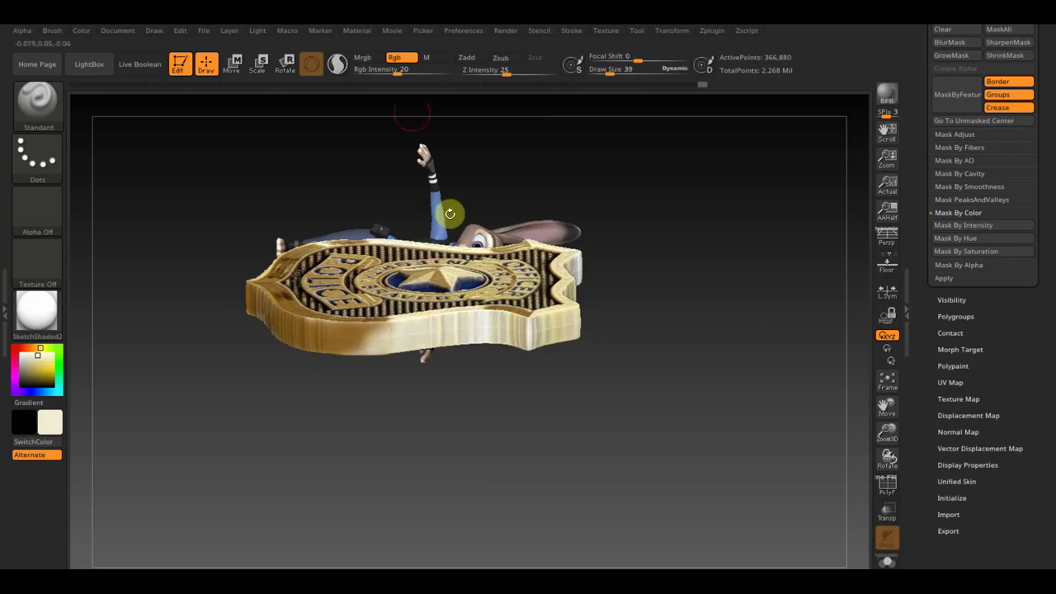
{"action": "left_click_drag", "start_coordinate": [397, 74], "coordinate": [378, 76]}
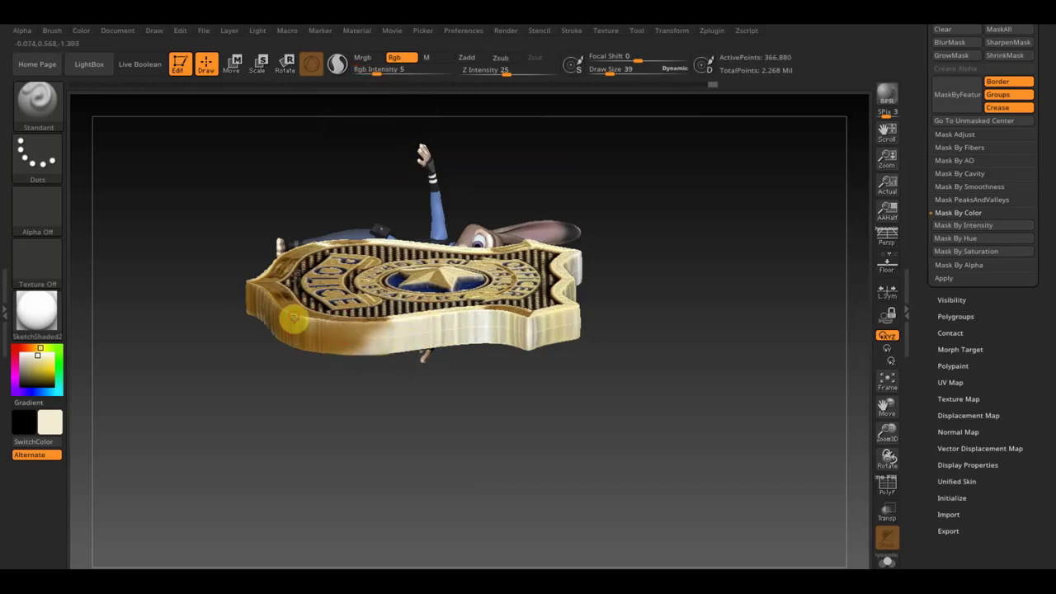
{"action": "left_click_drag", "start_coordinate": [294, 318], "coordinate": [496, 315]}
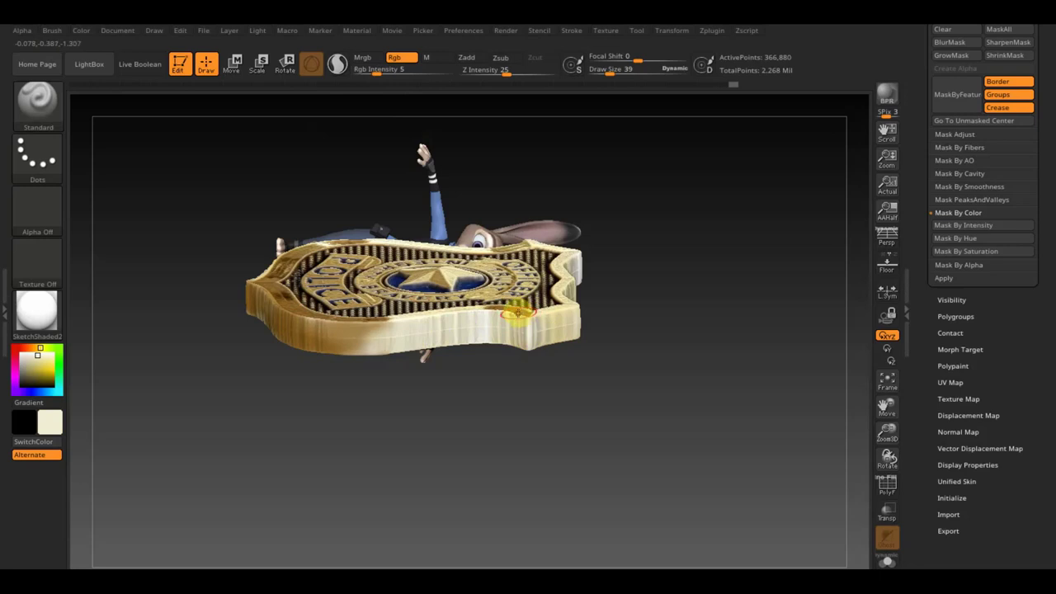
Step: Sample gold-brown and light cream tones while orbiting around the rabbit to the badge's left edge
{"action": "key", "text": "c"}
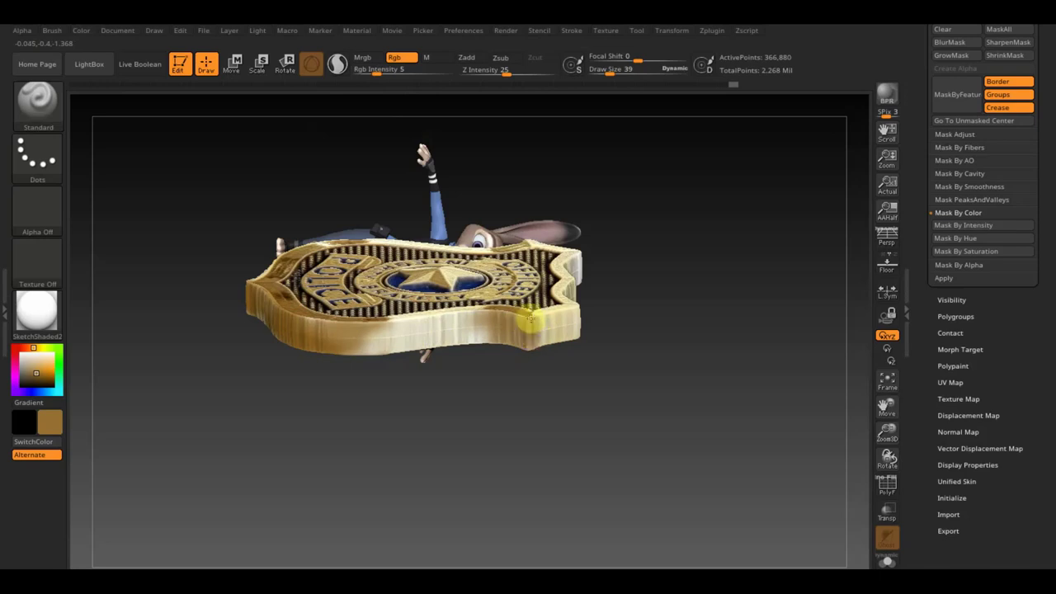
{"action": "mouse_move", "coordinate": [576, 337]}
{"action": "left_mouse_down"}
{"action": "mouse_move", "coordinate": [651, 325]}
{"action": "mouse_move", "coordinate": [623, 324]}
{"action": "left_mouse_up"}
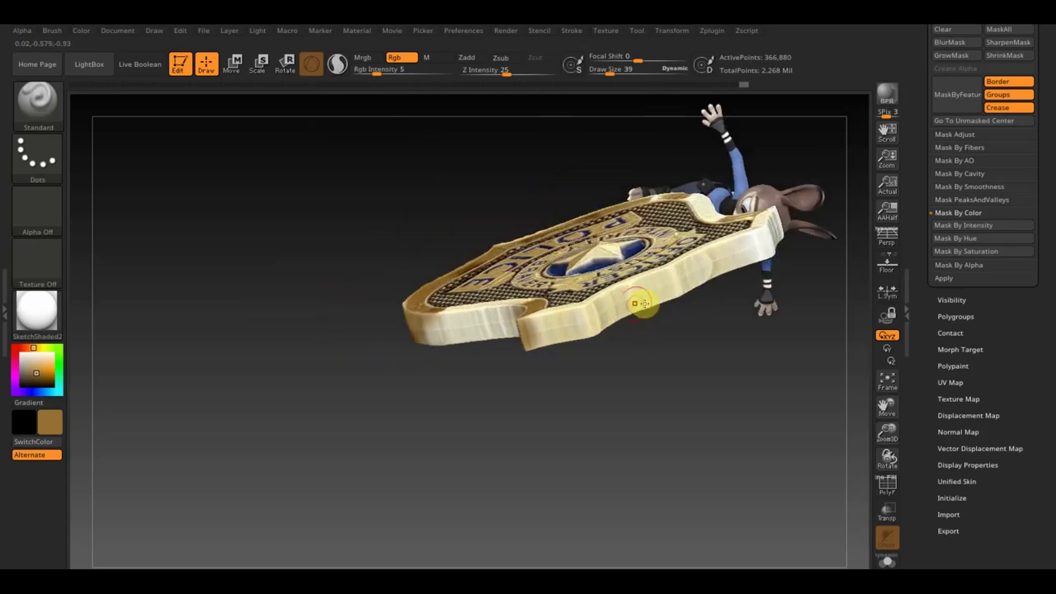
{"action": "key", "text": "c"}
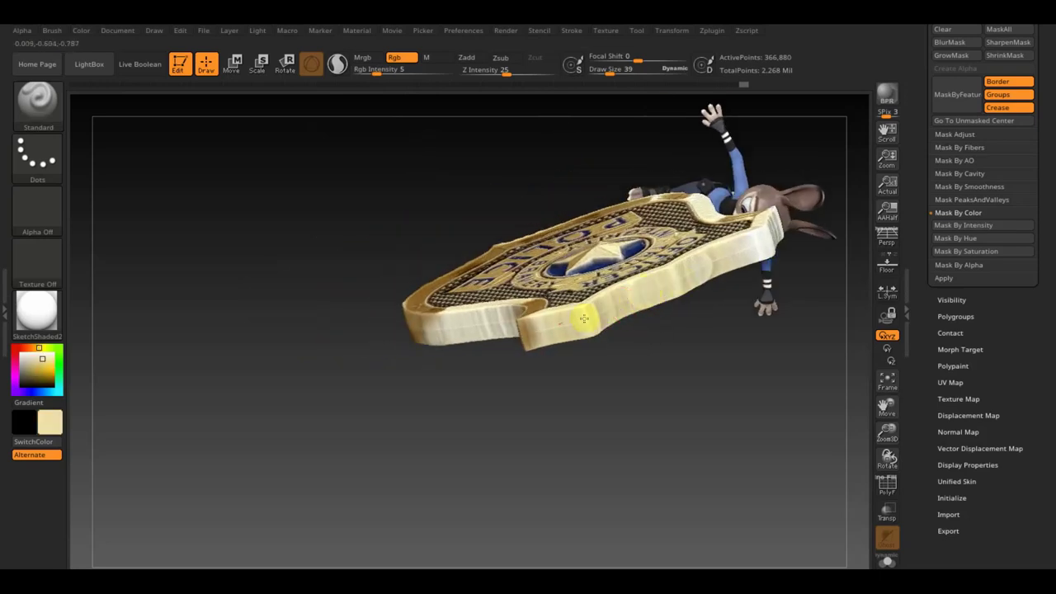
{"action": "left_click_drag", "start_coordinate": [589, 391], "coordinate": [760, 262]}
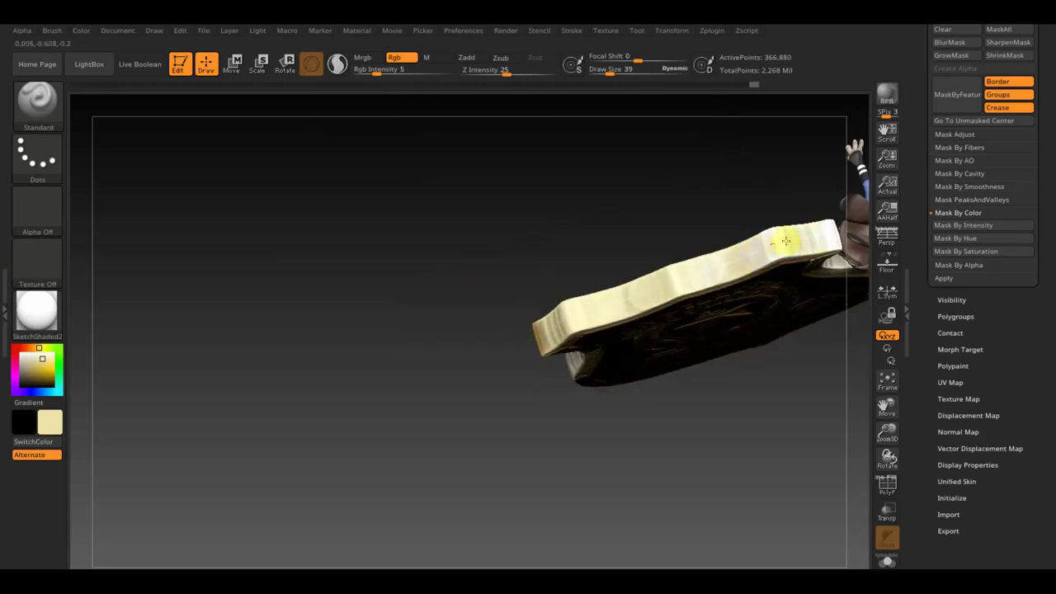
{"action": "mouse_move", "coordinate": [668, 288]}
{"action": "left_mouse_down"}
{"action": "mouse_move", "coordinate": [566, 149]}
{"action": "mouse_move", "coordinate": [566, 88]}
{"action": "mouse_move", "coordinate": [514, 170]}
{"action": "mouse_move", "coordinate": [703, 176]}
{"action": "mouse_move", "coordinate": [549, 209]}
{"action": "mouse_move", "coordinate": [542, 226]}
{"action": "left_mouse_up"}
{"action": "left_click_drag", "start_coordinate": [605, 240], "coordinate": [273, 257], "text": "alt"}
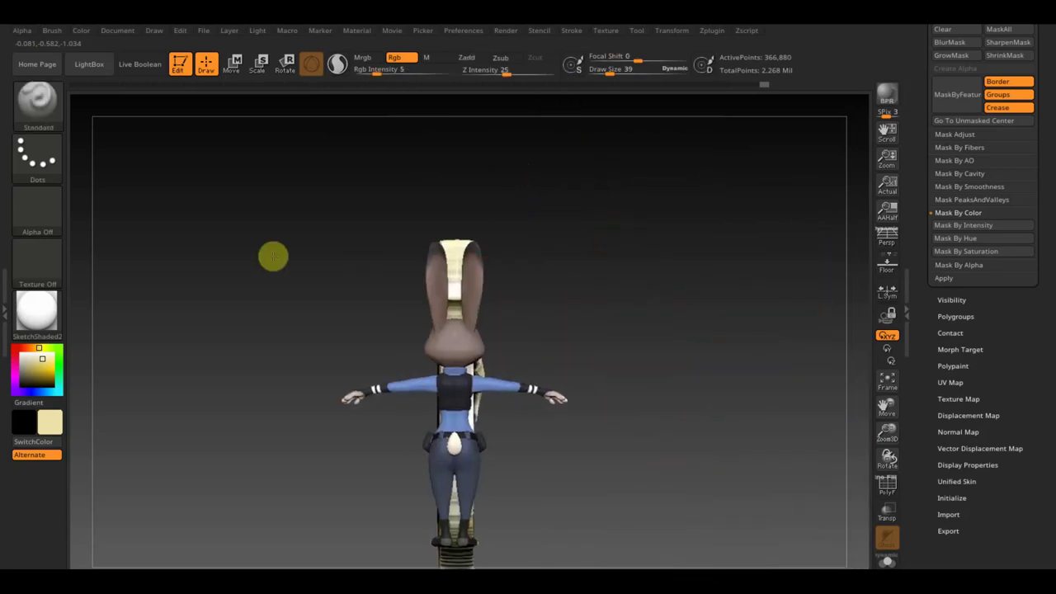
{"action": "mouse_move", "coordinate": [693, 264]}
{"action": "left_mouse_down"}
{"action": "mouse_move", "coordinate": [702, 253]}
{"action": "mouse_move", "coordinate": [759, 253]}
{"action": "left_mouse_up"}
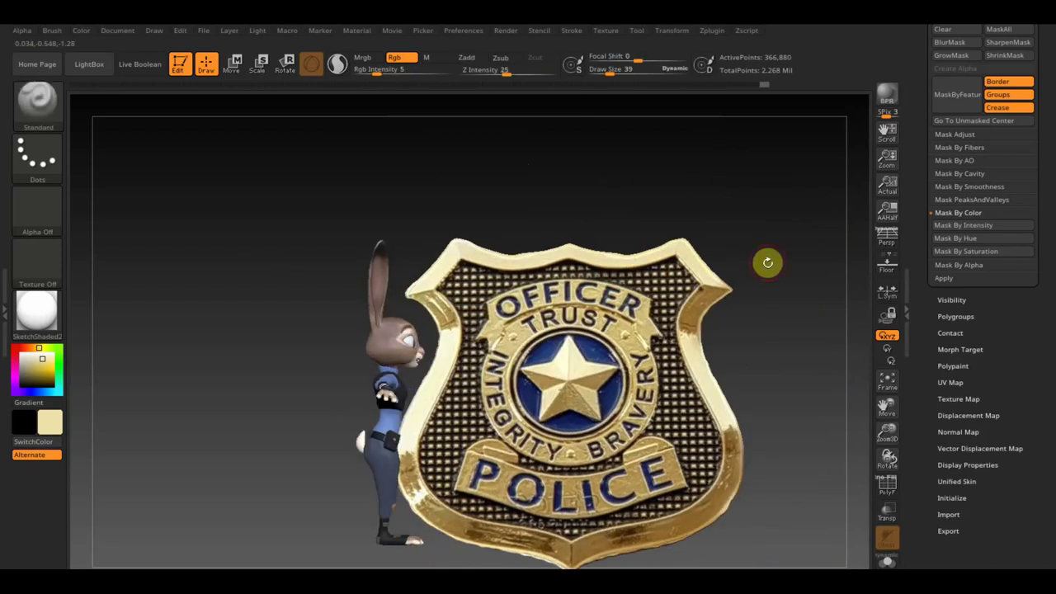
{"action": "left_click_drag", "start_coordinate": [601, 188], "coordinate": [596, 188]}
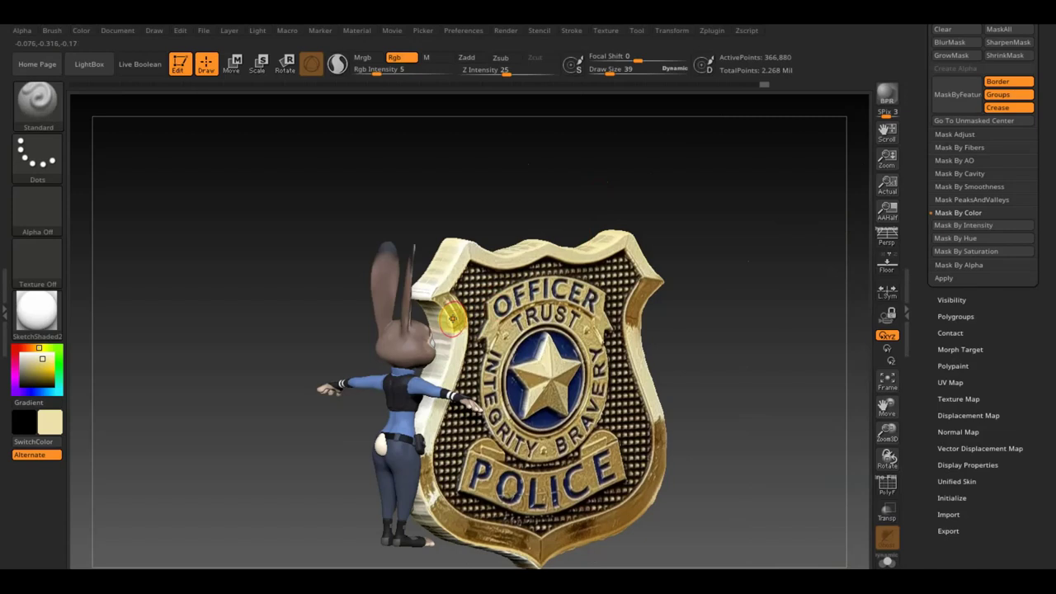
Step: Sample darker gold at Rgb intensity 14, quick-save the project, and turn the badge to face front
{"action": "key", "text": "c"}
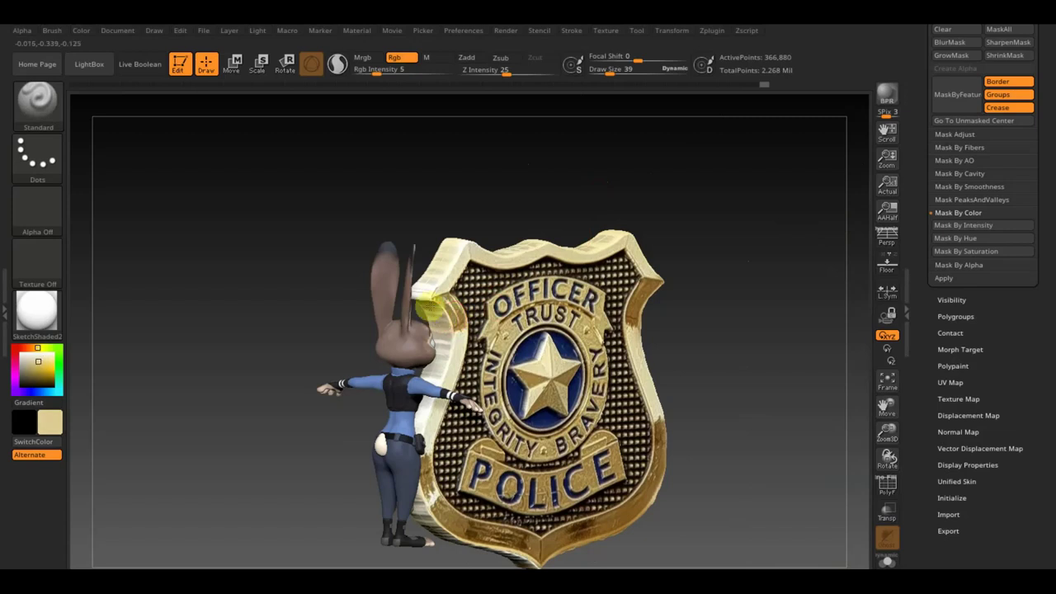
{"action": "left_click_drag", "start_coordinate": [375, 70], "coordinate": [384, 70]}
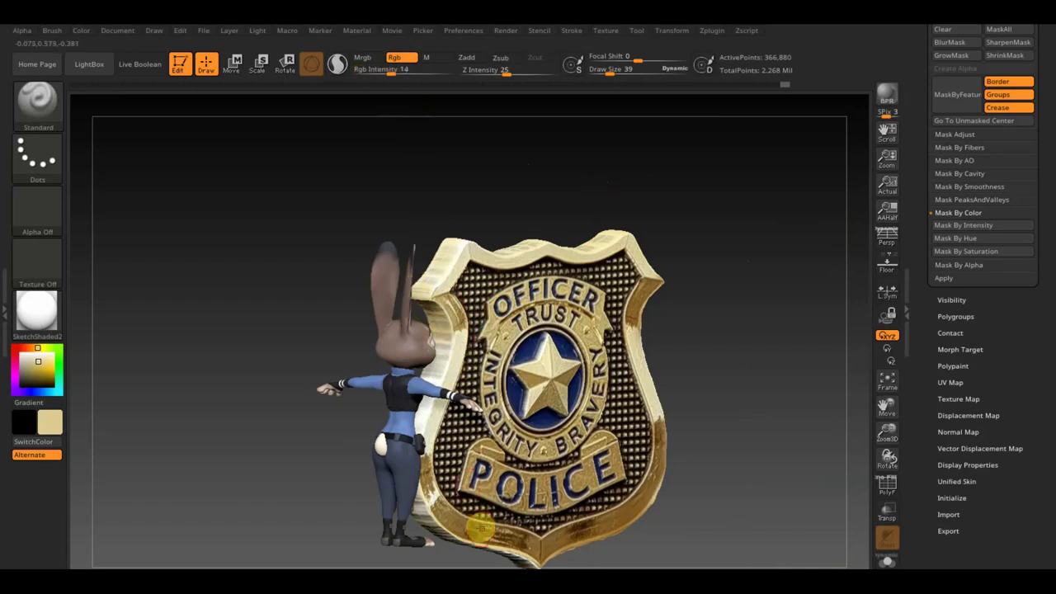
{"action": "key", "text": "c"}
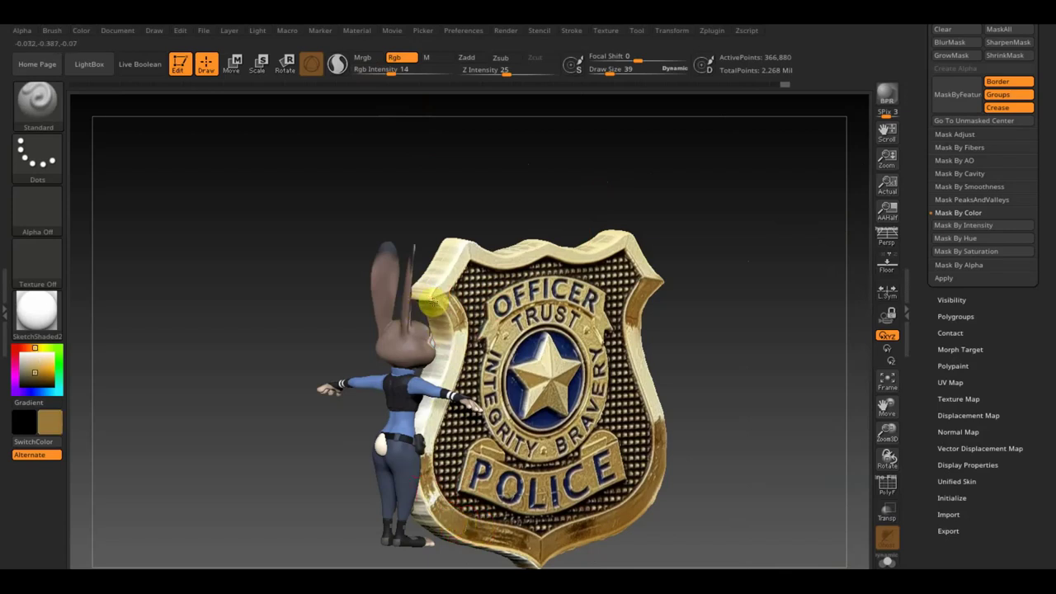
{"action": "left_click_drag", "start_coordinate": [756, 401], "coordinate": [760, 376]}
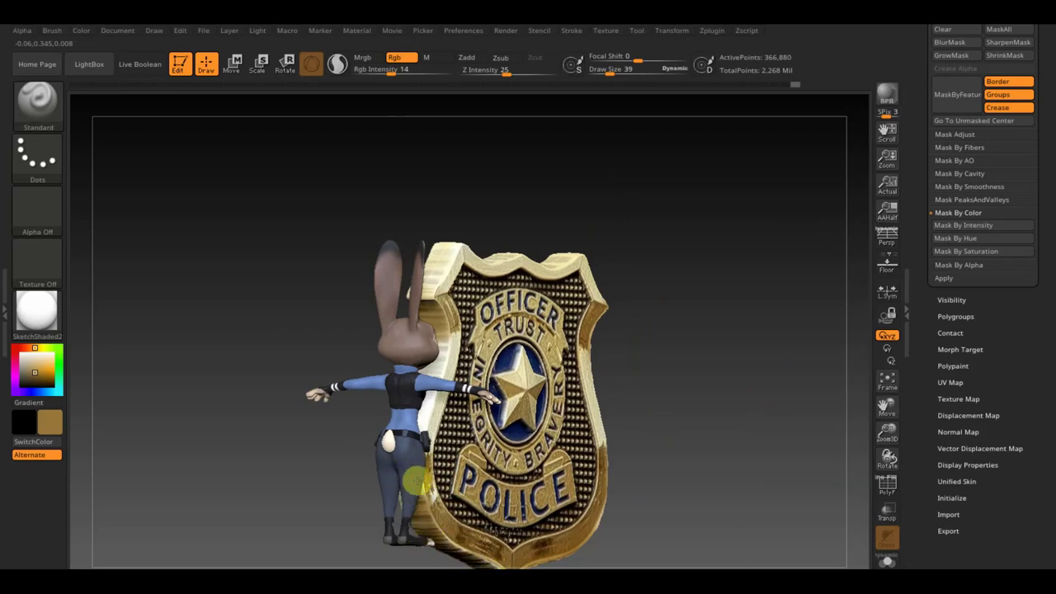
{"action": "key", "text": "ctrl+s"}
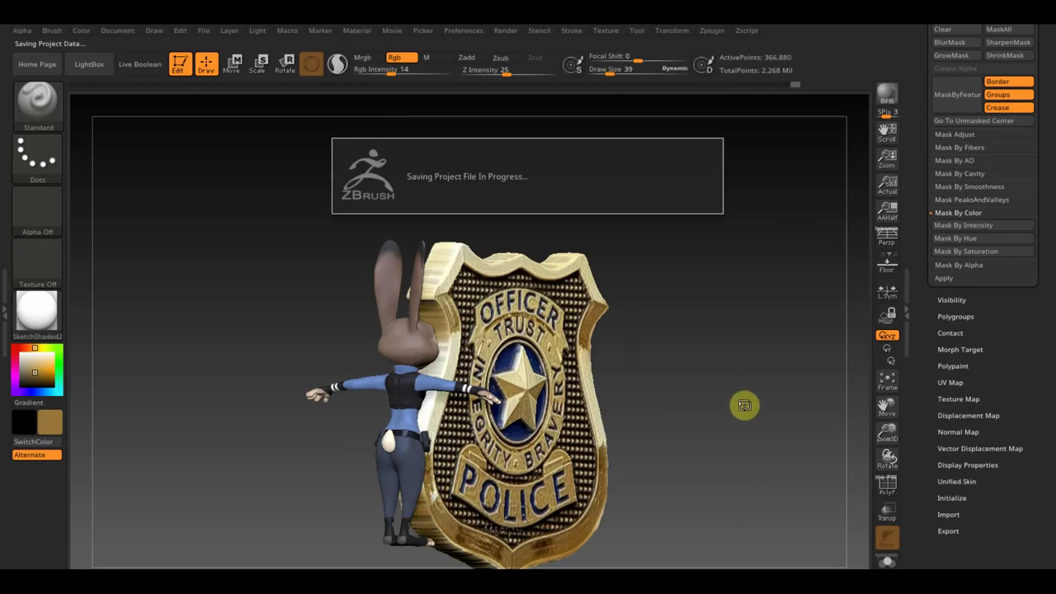
{"action": "left_click_drag", "start_coordinate": [765, 405], "coordinate": [780, 399], "text": "shift"}
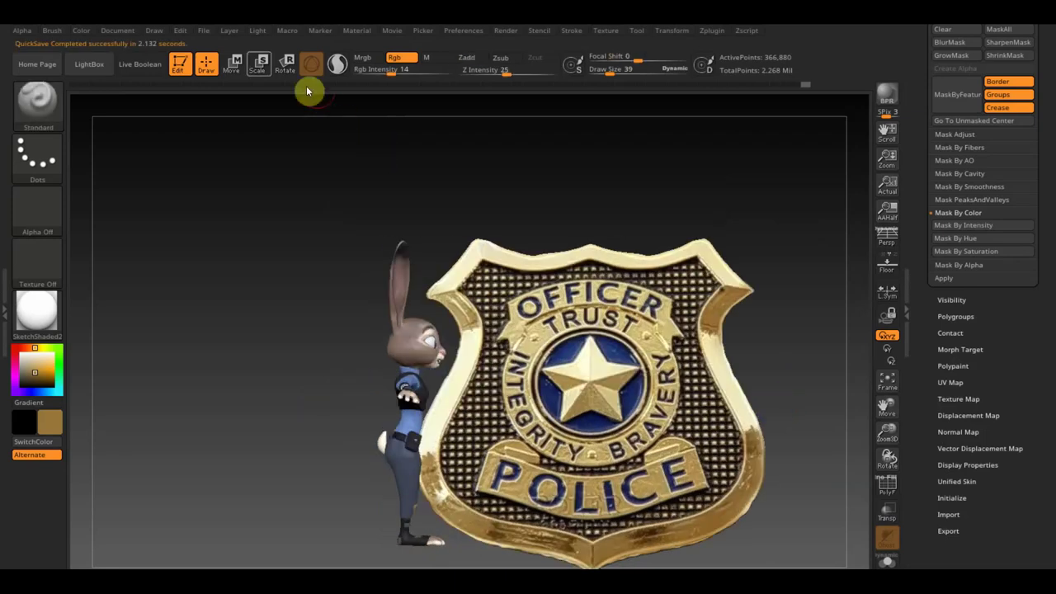
{"action": "left_click", "coordinate": [231, 64]}
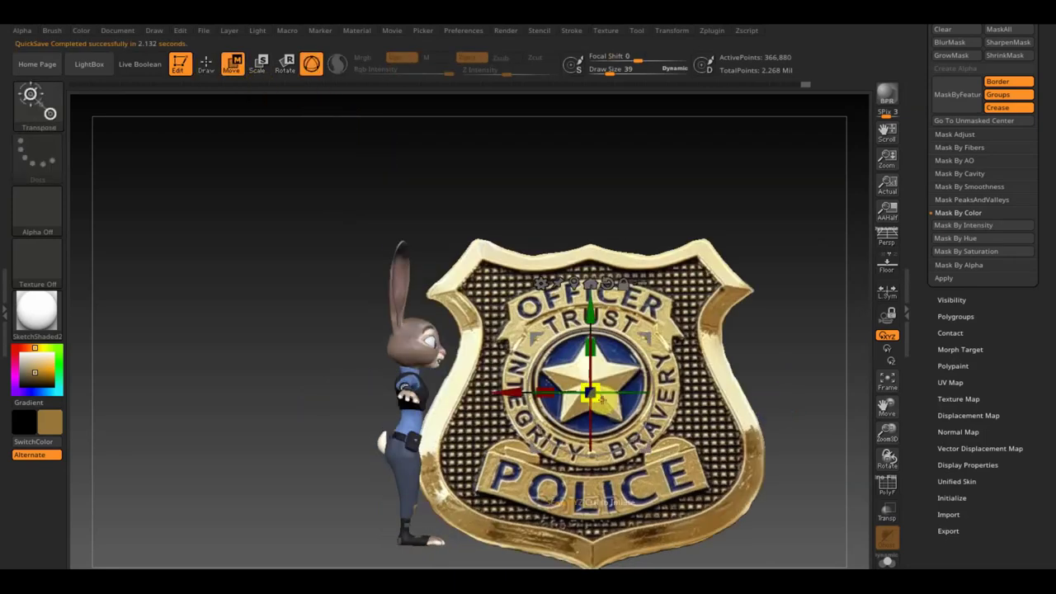
Step: Scale the badge down in two passes, rotate it about 80 degrees, and move it over the rabbit's vest
{"action": "left_click_drag", "start_coordinate": [601, 399], "coordinate": [505, 342]}
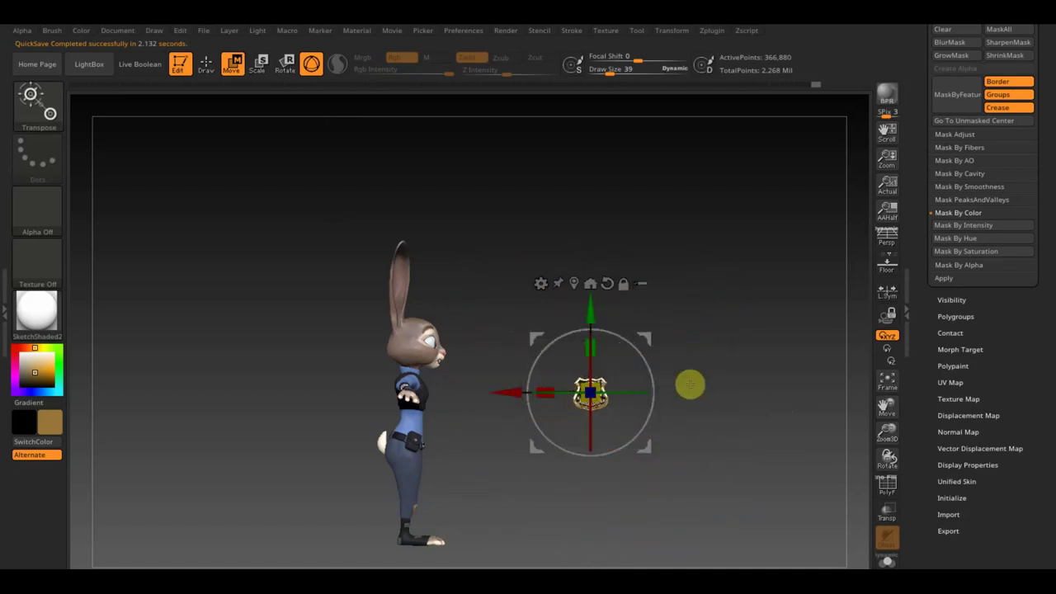
{"action": "right_click_drag", "start_coordinate": [703, 382], "coordinate": [735, 437], "text": "ctrl"}
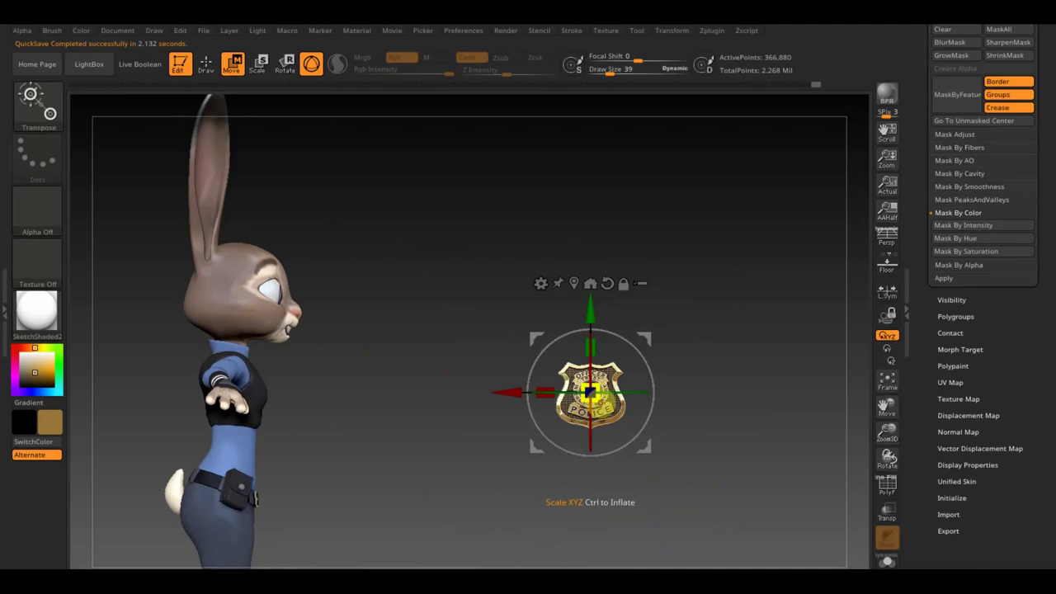
{"action": "left_click_drag", "start_coordinate": [589, 392], "coordinate": [561, 373]}
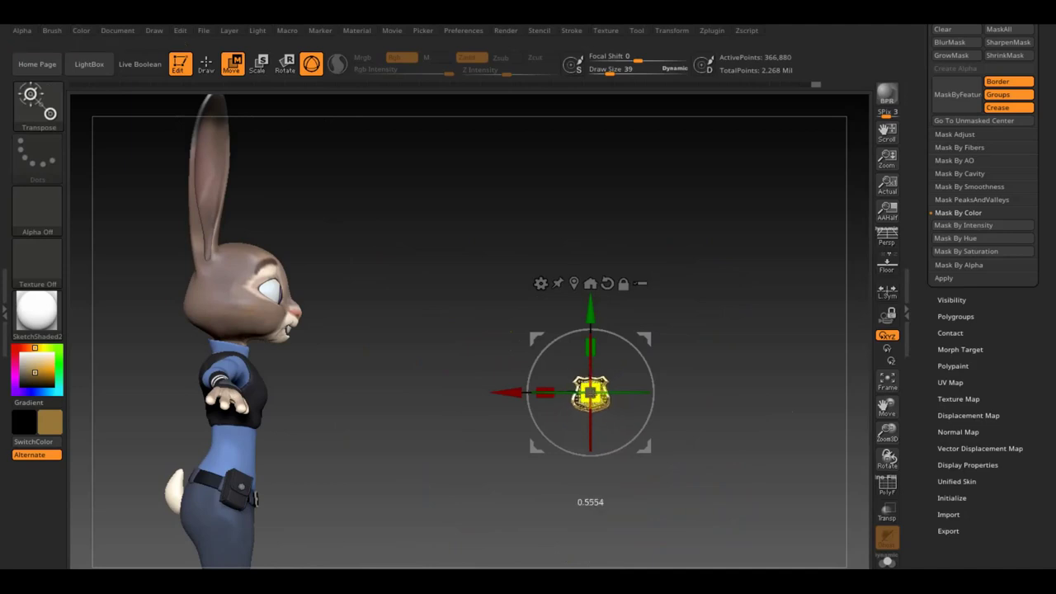
{"action": "left_click_drag", "start_coordinate": [665, 366], "coordinate": [705, 457]}
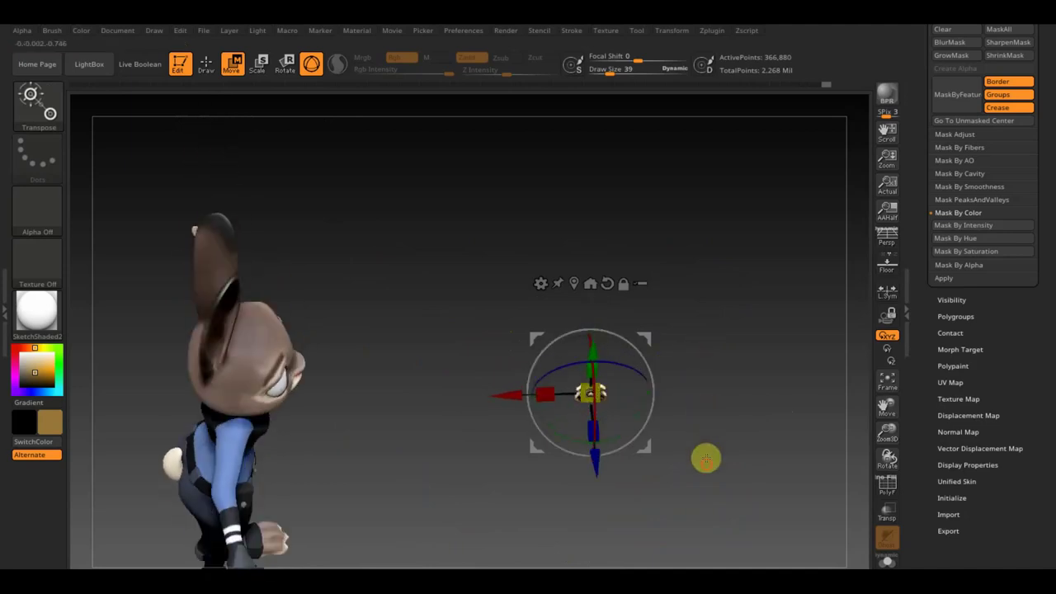
{"action": "left_click_drag", "start_coordinate": [652, 384], "coordinate": [600, 284]}
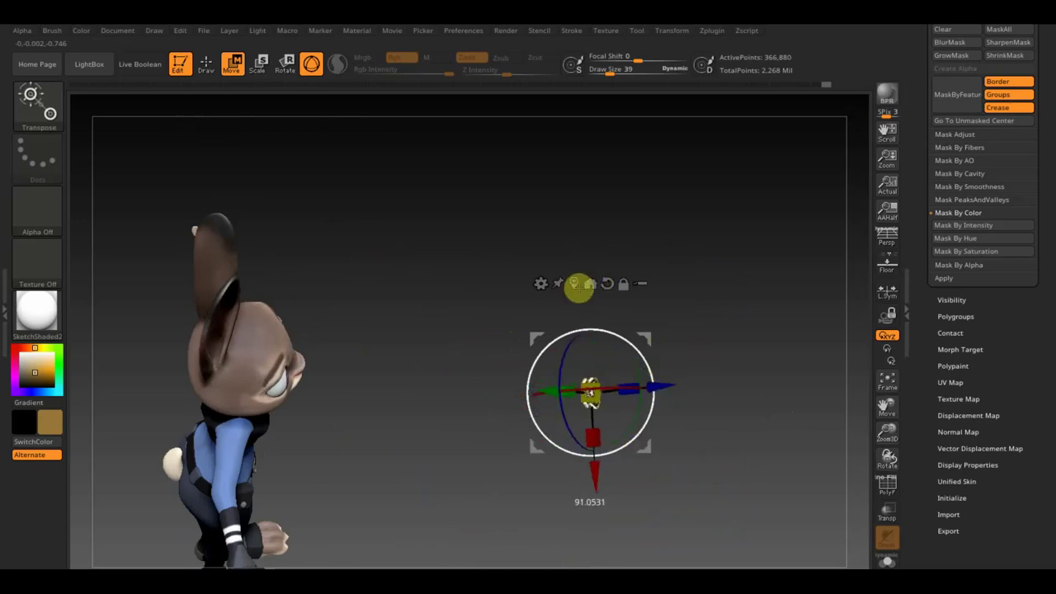
{"action": "left_click_drag", "start_coordinate": [598, 283], "coordinate": [578, 285]}
{"action": "left_click_drag", "start_coordinate": [644, 358], "coordinate": [360, 309]}
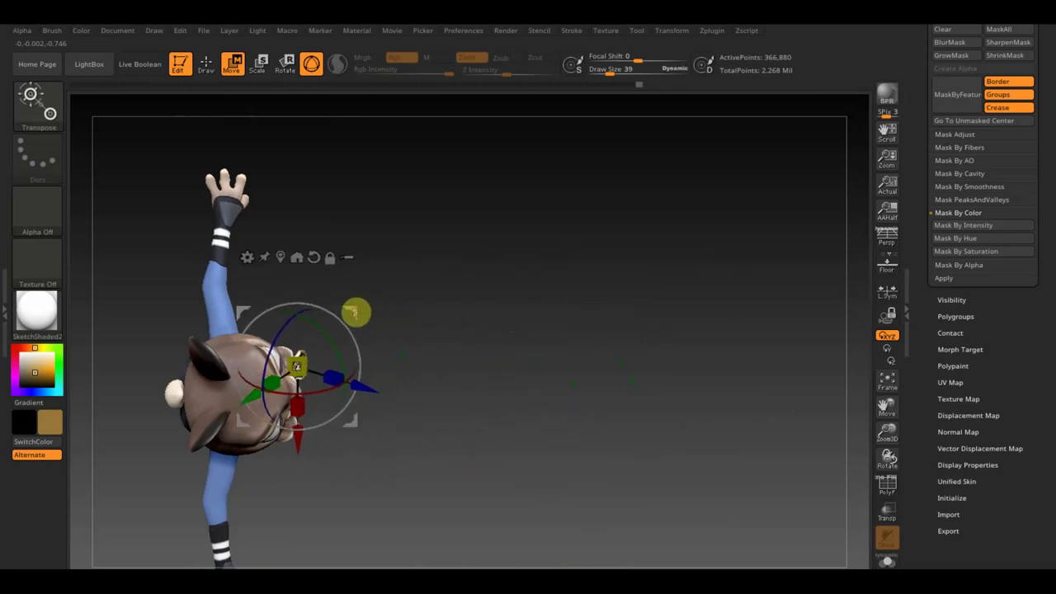
{"action": "left_click_drag", "start_coordinate": [444, 332], "coordinate": [511, 310]}
{"action": "left_click_drag", "start_coordinate": [582, 306], "coordinate": [559, 306]}
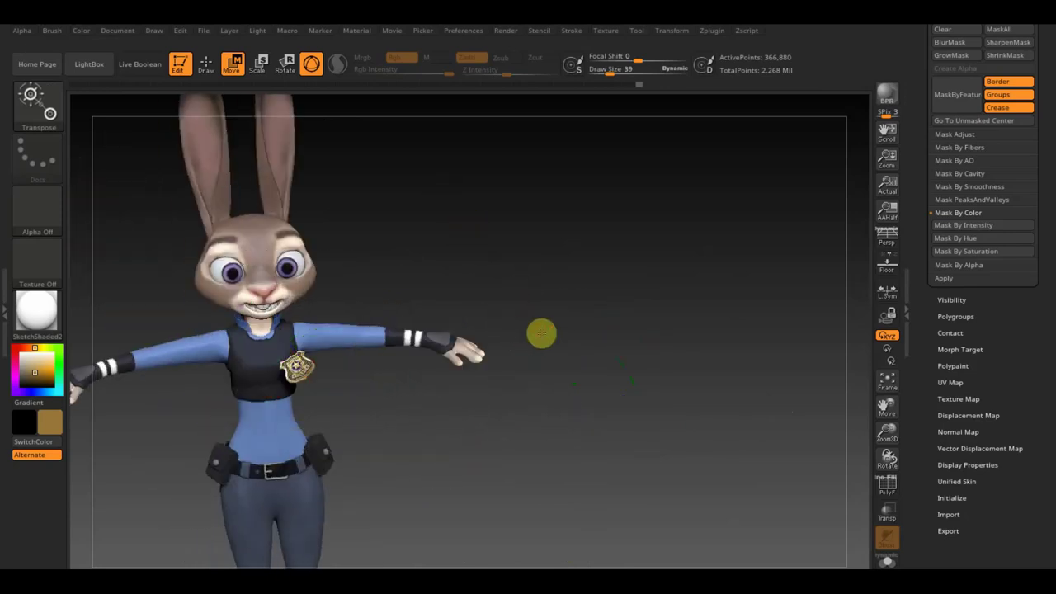
Step: Stand the badge upright, then from side view tilt it to the chest angle and move it onto the vest
{"action": "mouse_move", "coordinate": [326, 363]}
{"action": "left_mouse_down"}
{"action": "mouse_move", "coordinate": [297, 367]}
{"action": "mouse_move", "coordinate": [322, 429]}
{"action": "left_mouse_up"}
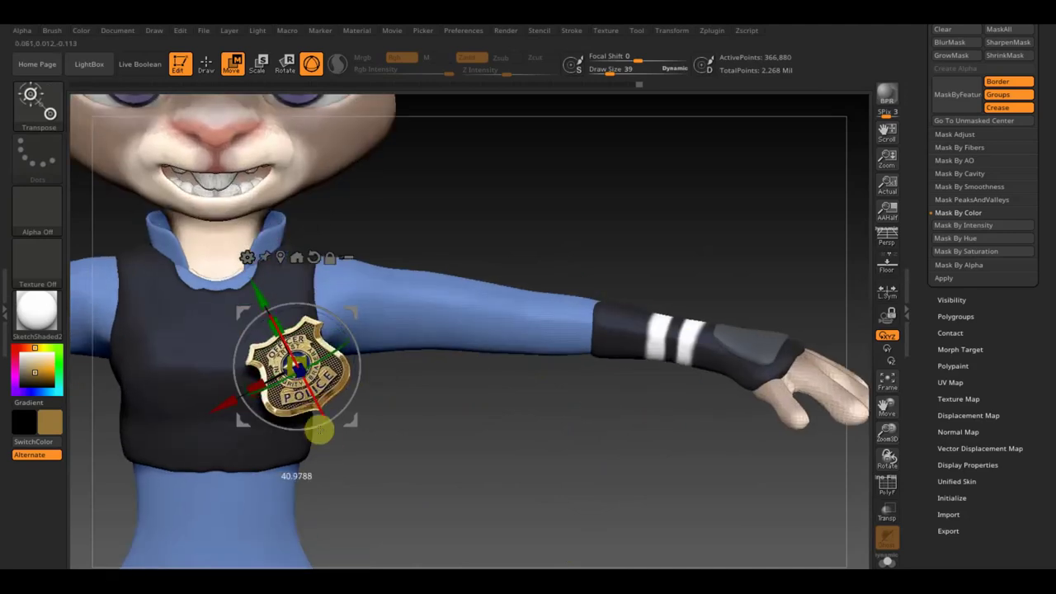
{"action": "left_click_drag", "start_coordinate": [353, 356], "coordinate": [363, 382]}
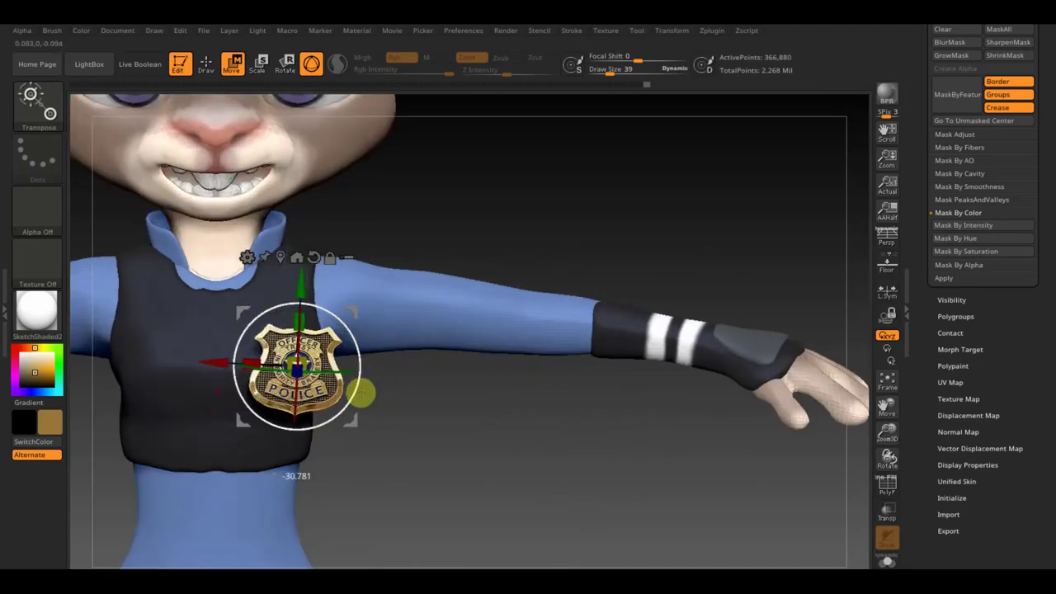
{"action": "left_click_drag", "start_coordinate": [583, 262], "coordinate": [514, 264]}
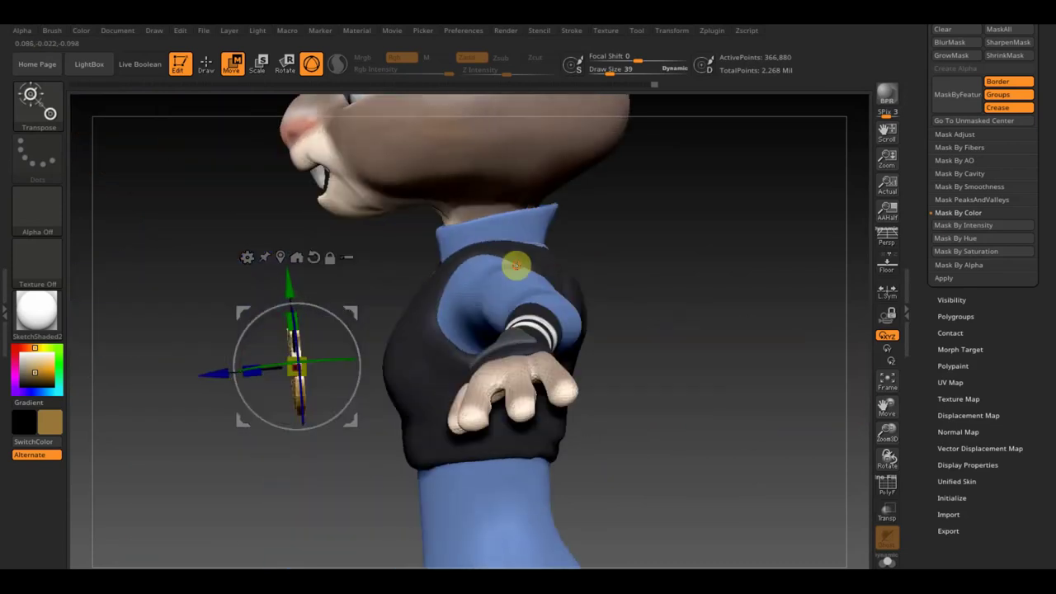
{"action": "left_click_drag", "start_coordinate": [648, 271], "coordinate": [576, 311]}
{"action": "left_click_drag", "start_coordinate": [356, 330], "coordinate": [368, 358]}
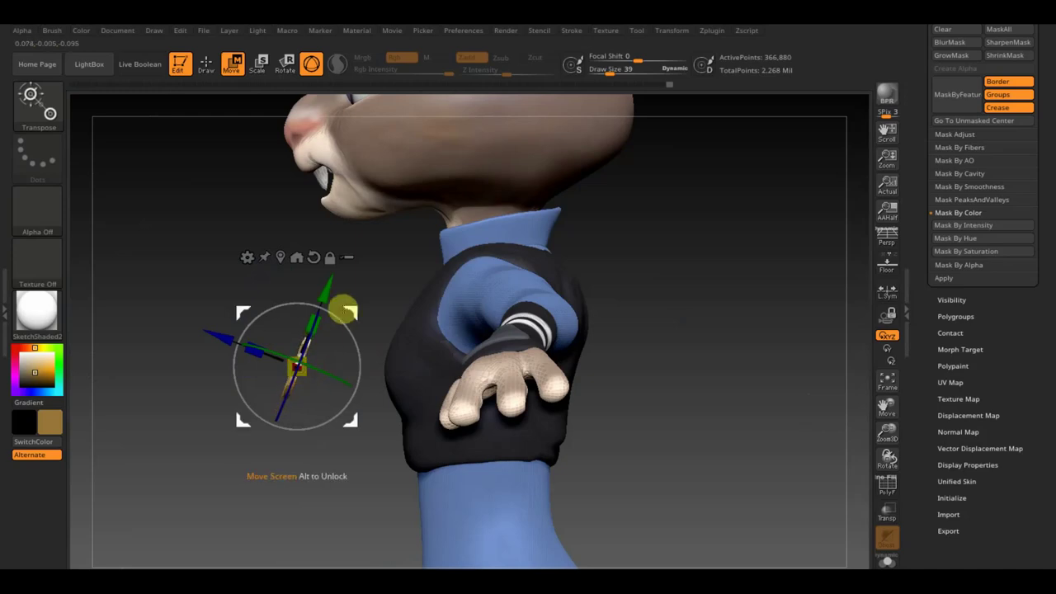
{"action": "left_click_drag", "start_coordinate": [344, 306], "coordinate": [450, 274]}
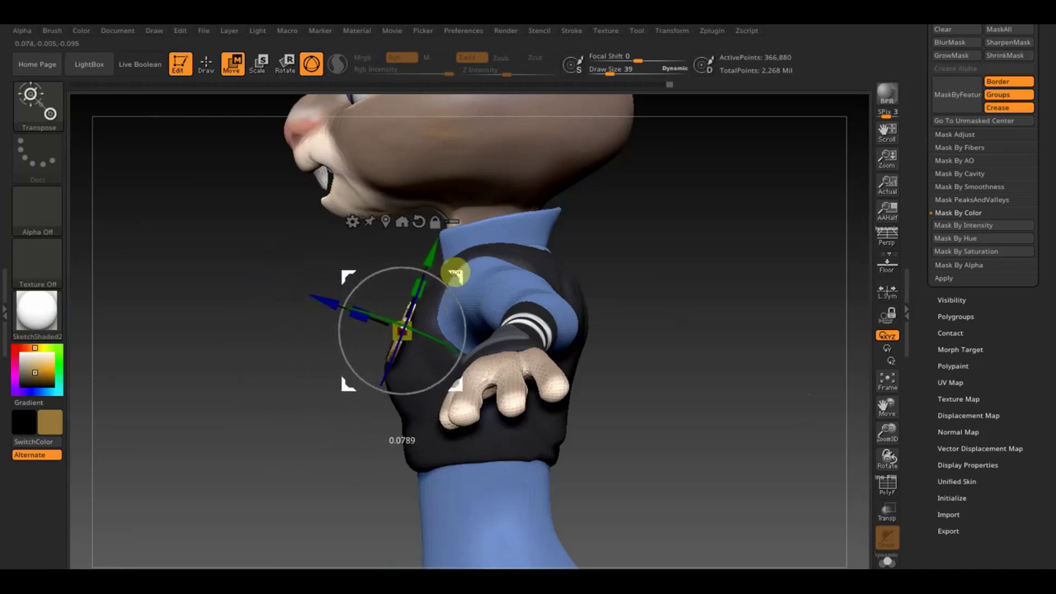
Step: From the front, tilt the badge flat against the vest and check its placement from several angles
{"action": "left_click_drag", "start_coordinate": [721, 283], "coordinate": [794, 297]}
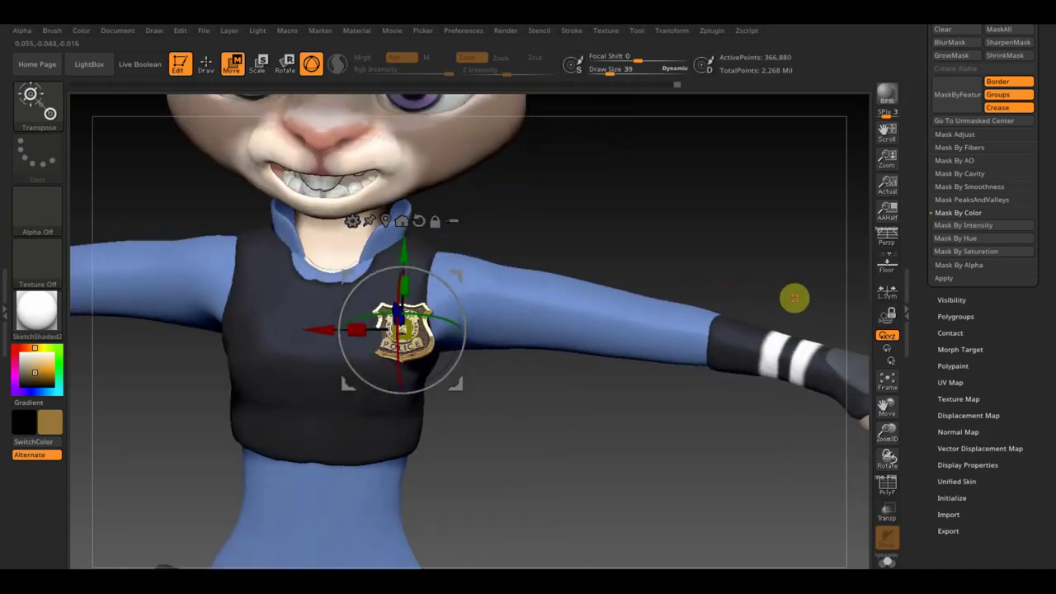
{"action": "left_click_drag", "start_coordinate": [724, 242], "coordinate": [723, 165]}
{"action": "mouse_move", "coordinate": [442, 304]}
{"action": "left_mouse_down"}
{"action": "mouse_move", "coordinate": [453, 278]}
{"action": "mouse_move", "coordinate": [441, 270]}
{"action": "left_mouse_up"}
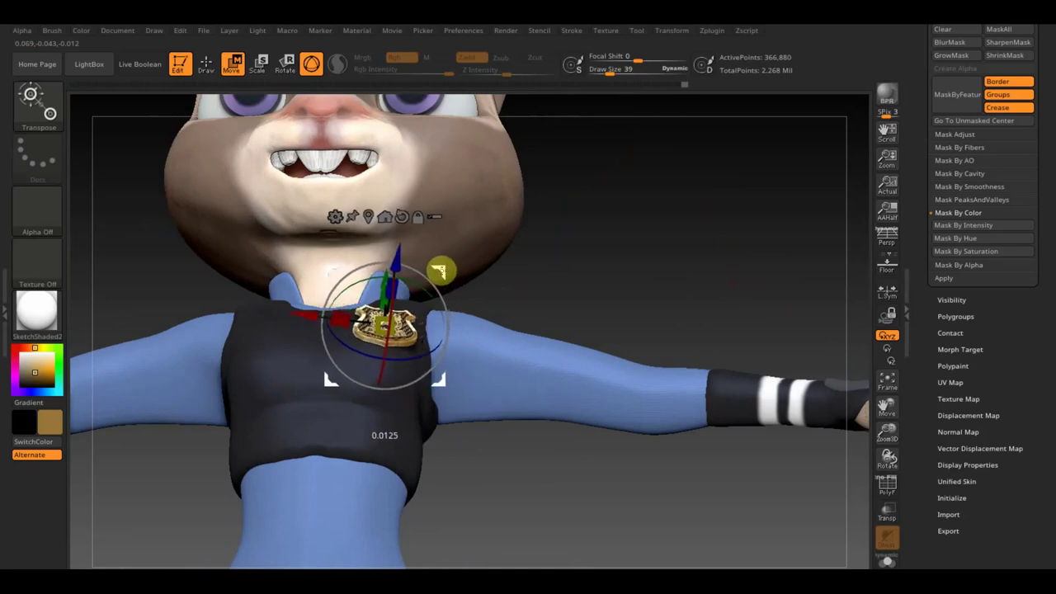
{"action": "left_click_drag", "start_coordinate": [549, 250], "coordinate": [603, 283]}
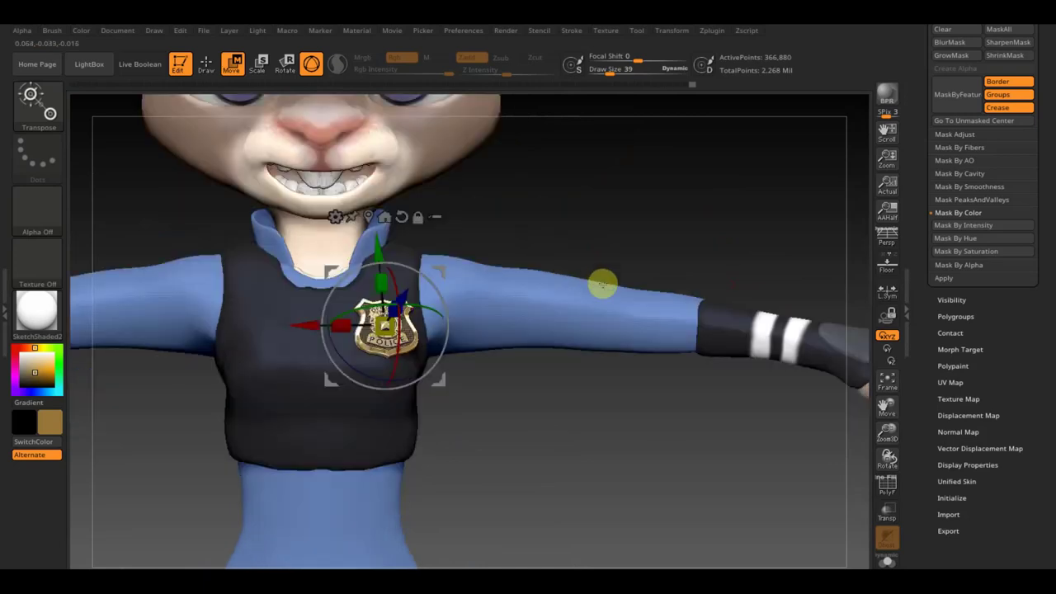
{"action": "mouse_move", "coordinate": [566, 384]}
{"action": "left_mouse_down"}
{"action": "mouse_move", "coordinate": [561, 428]}
{"action": "mouse_move", "coordinate": [570, 410]}
{"action": "left_mouse_up"}
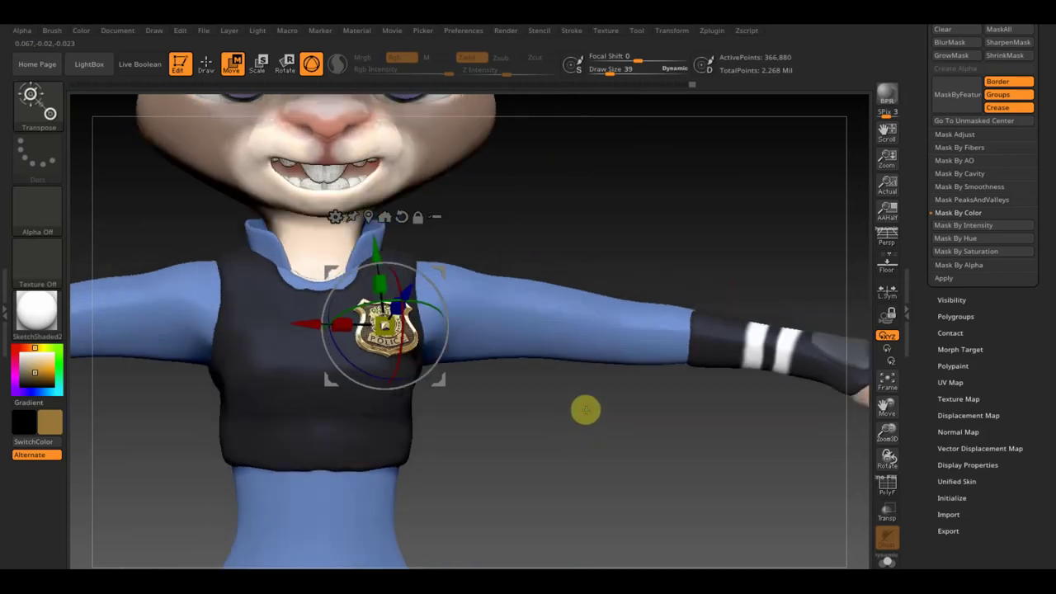
{"action": "mouse_move", "coordinate": [616, 446]}
{"action": "left_mouse_down"}
{"action": "mouse_move", "coordinate": [535, 289]}
{"action": "mouse_move", "coordinate": [610, 261]}
{"action": "left_mouse_up"}
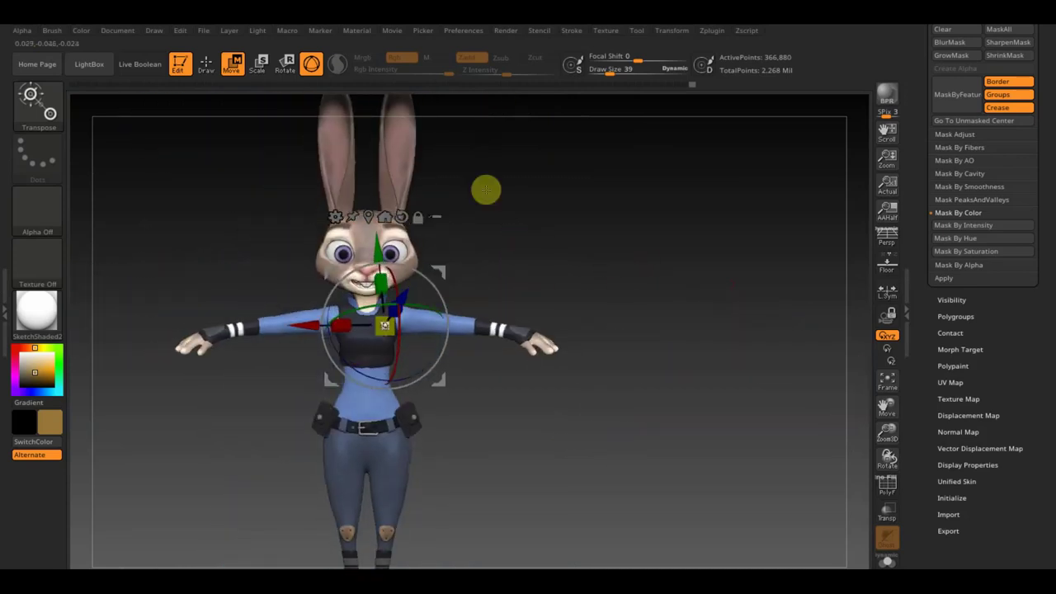
{"action": "left_click", "coordinate": [206, 63]}
{"action": "left_click", "coordinate": [586, 269]}
Step: Reduce the brush Draw Size to 7, then view the badged rabbit in exact front, side profile and back views
{"action": "mouse_move", "coordinate": [591, 258]}
{"action": "left_mouse_down"}
{"action": "mouse_move", "coordinate": [638, 527]}
{"action": "mouse_move", "coordinate": [590, 514]}
{"action": "mouse_move", "coordinate": [658, 484]}
{"action": "left_mouse_up"}
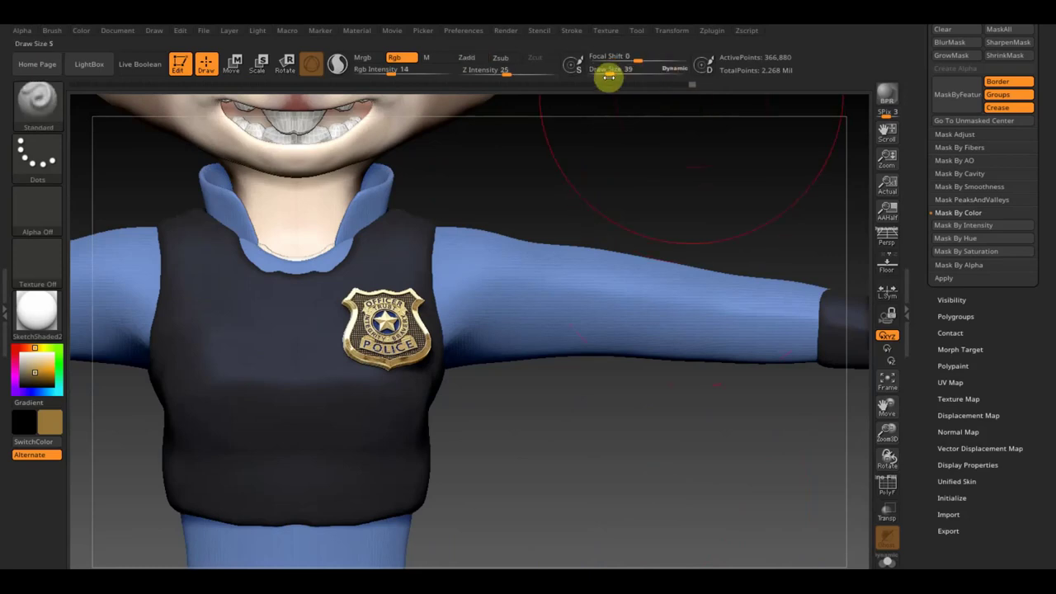
{"action": "left_click_drag", "start_coordinate": [608, 76], "coordinate": [602, 75]}
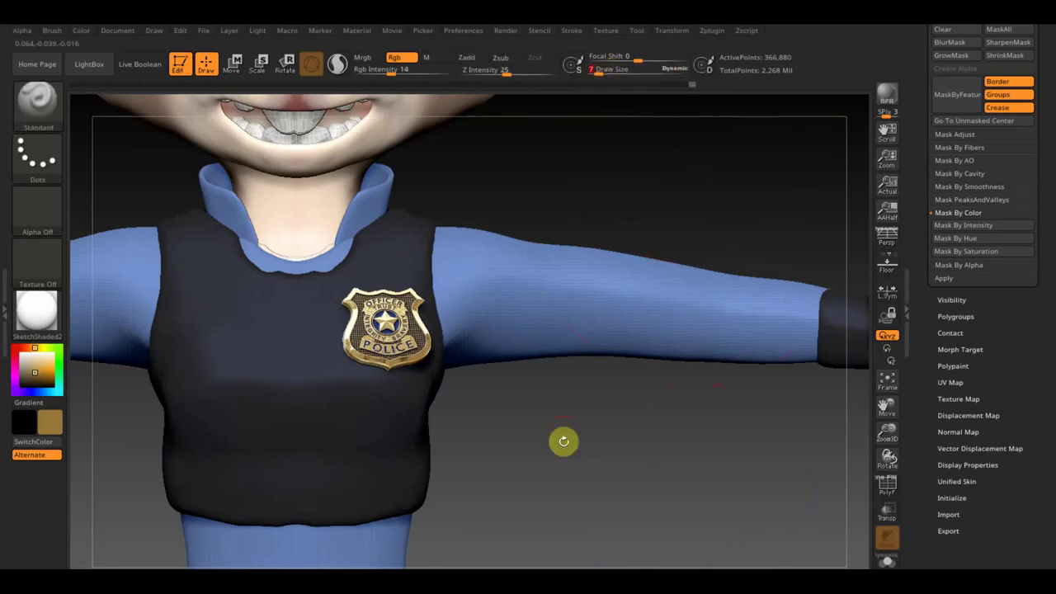
{"action": "mouse_move", "coordinate": [559, 436]}
{"action": "left_mouse_down"}
{"action": "mouse_move", "coordinate": [534, 292]}
{"action": "mouse_move", "coordinate": [514, 260]}
{"action": "left_mouse_up"}
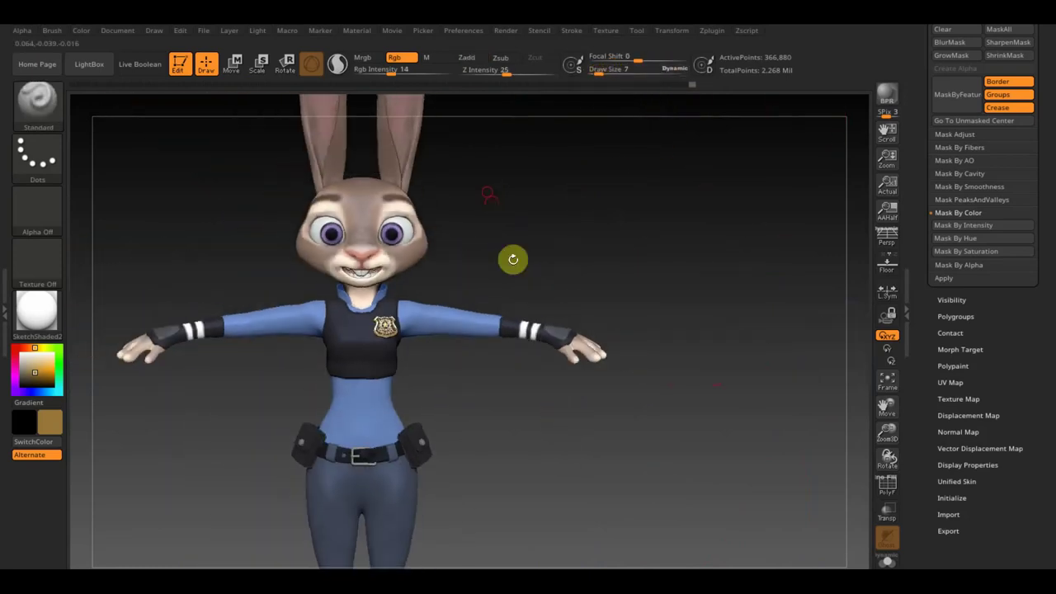
{"action": "mouse_move", "coordinate": [574, 461]}
{"action": "left_mouse_down"}
{"action": "mouse_move", "coordinate": [558, 405]}
{"action": "mouse_move", "coordinate": [609, 385]}
{"action": "left_mouse_up"}
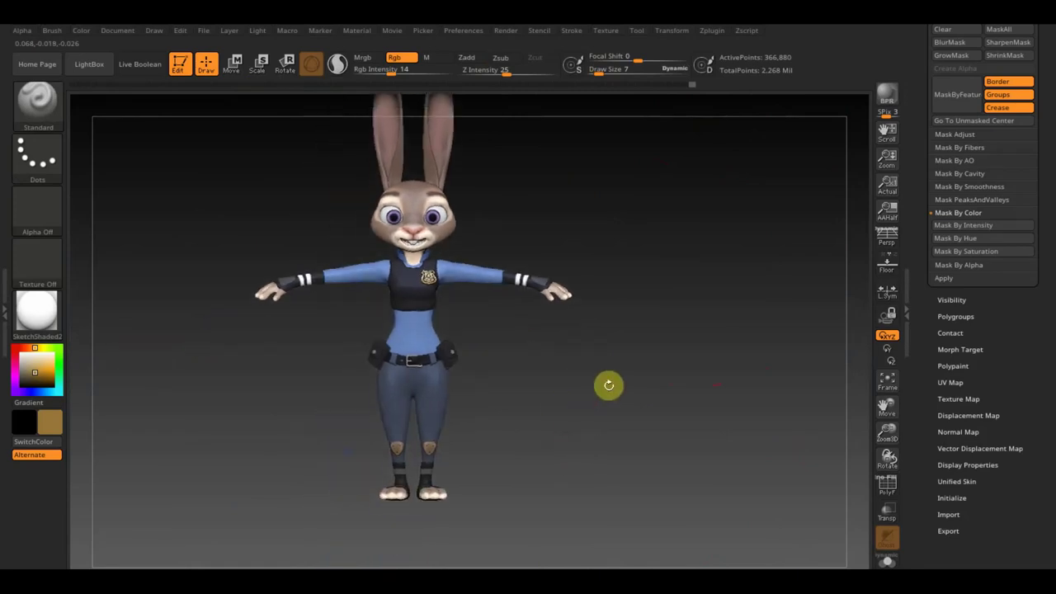
{"action": "mouse_move", "coordinate": [653, 330]}
{"action": "left_mouse_down"}
{"action": "mouse_move", "coordinate": [669, 352]}
{"action": "mouse_move", "coordinate": [693, 349]}
{"action": "mouse_move", "coordinate": [651, 352]}
{"action": "mouse_move", "coordinate": [664, 366]}
{"action": "mouse_move", "coordinate": [726, 401]}
{"action": "left_mouse_up"}
{"action": "mouse_move", "coordinate": [672, 196]}
{"action": "left_mouse_down"}
{"action": "mouse_move", "coordinate": [689, 273]}
{"action": "mouse_move", "coordinate": [618, 264]}
{"action": "mouse_move", "coordinate": [712, 278]}
{"action": "mouse_move", "coordinate": [747, 266]}
{"action": "mouse_move", "coordinate": [750, 278]}
{"action": "mouse_move", "coordinate": [731, 264]}
{"action": "mouse_move", "coordinate": [712, 273]}
{"action": "mouse_move", "coordinate": [746, 294]}
{"action": "mouse_move", "coordinate": [745, 278]}
{"action": "mouse_move", "coordinate": [735, 396]}
{"action": "mouse_move", "coordinate": [643, 334]}
{"action": "left_mouse_up"}
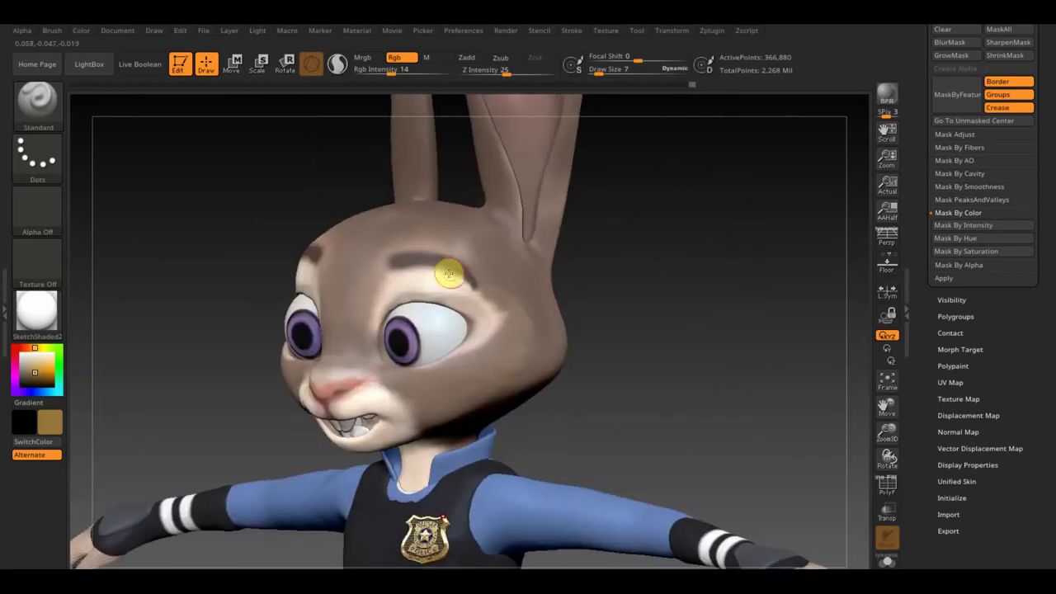
{"action": "left_click_drag", "start_coordinate": [665, 300], "coordinate": [681, 316]}
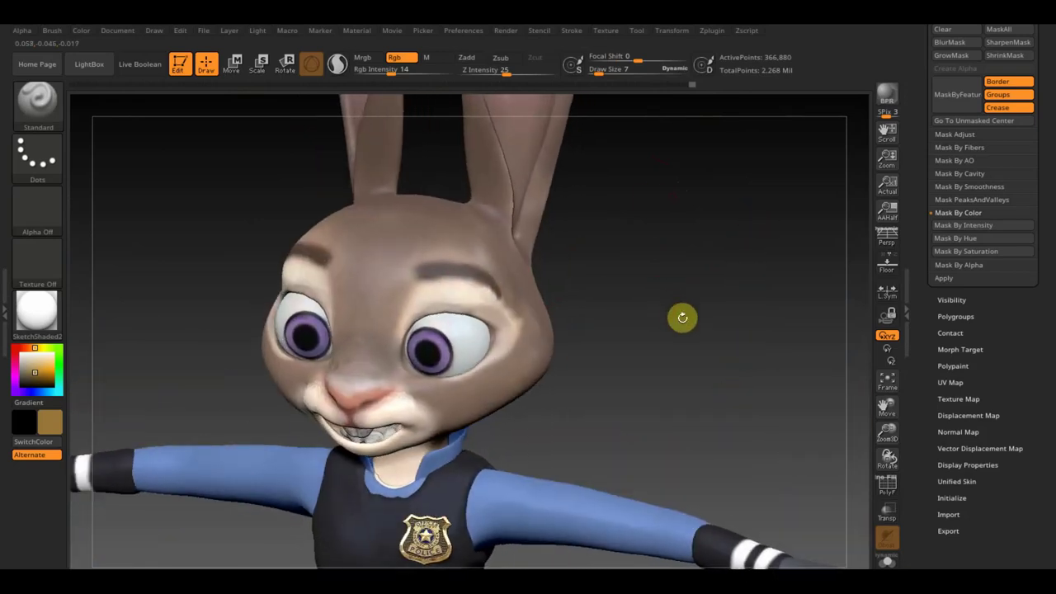
{"action": "mouse_move", "coordinate": [733, 266]}
{"action": "left_mouse_down", "text": "shift"}
{"action": "mouse_move", "coordinate": [734, 283]}
{"action": "mouse_move", "coordinate": [621, 165]}
{"action": "left_mouse_up", "text": "shift"}
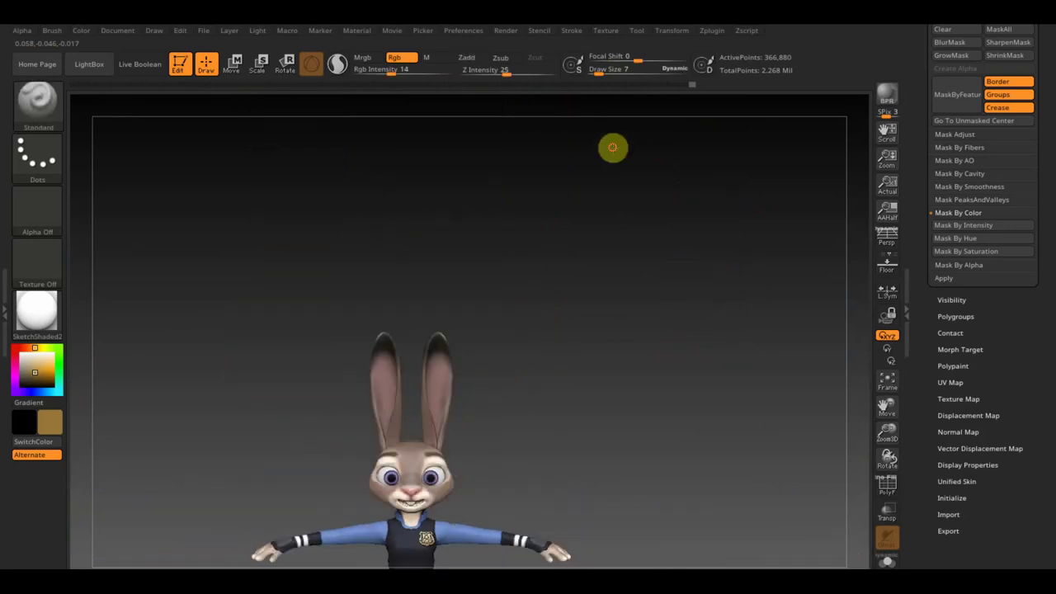
{"action": "mouse_move", "coordinate": [664, 305]}
{"action": "left_mouse_down", "text": "alt"}
{"action": "mouse_move", "coordinate": [698, 330]}
{"action": "mouse_move", "coordinate": [592, 349]}
{"action": "mouse_move", "coordinate": [587, 373]}
{"action": "left_mouse_up", "text": "alt"}
{"action": "mouse_move", "coordinate": [558, 415]}
{"action": "left_mouse_down"}
{"action": "mouse_move", "coordinate": [528, 418]}
{"action": "mouse_move", "coordinate": [551, 408]}
{"action": "mouse_move", "coordinate": [589, 355]}
{"action": "mouse_move", "coordinate": [564, 376]}
{"action": "mouse_move", "coordinate": [475, 323]}
{"action": "left_mouse_up"}
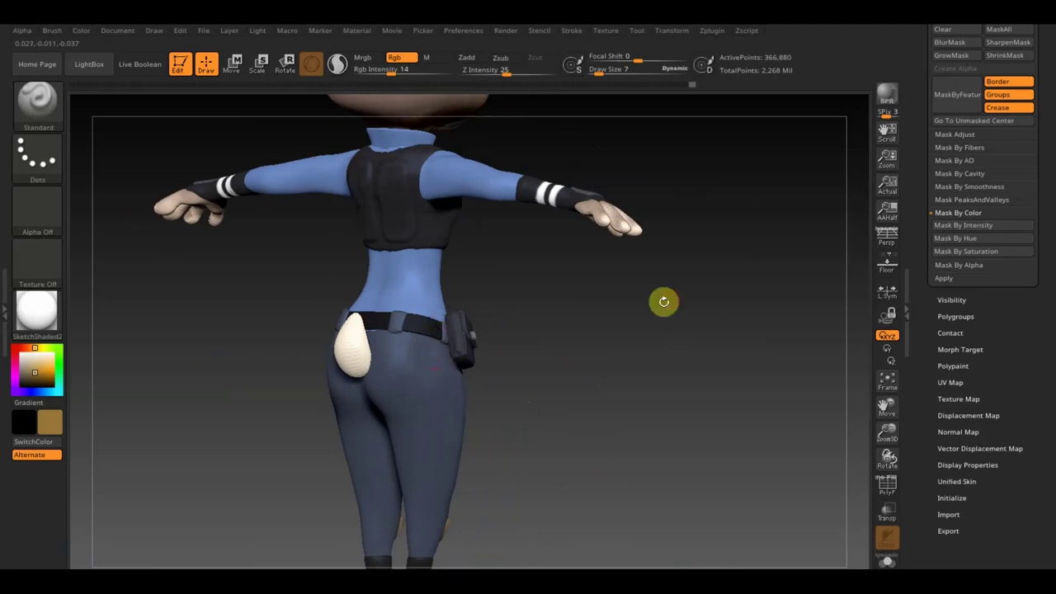
Step: Orbit the rabbit back to face front and zoom out to frame the whole figure with its badge
{"action": "mouse_move", "coordinate": [557, 359]}
{"action": "left_mouse_down"}
{"action": "mouse_move", "coordinate": [542, 384]}
{"action": "mouse_move", "coordinate": [495, 382]}
{"action": "mouse_move", "coordinate": [553, 368]}
{"action": "mouse_move", "coordinate": [594, 388]}
{"action": "left_mouse_up"}
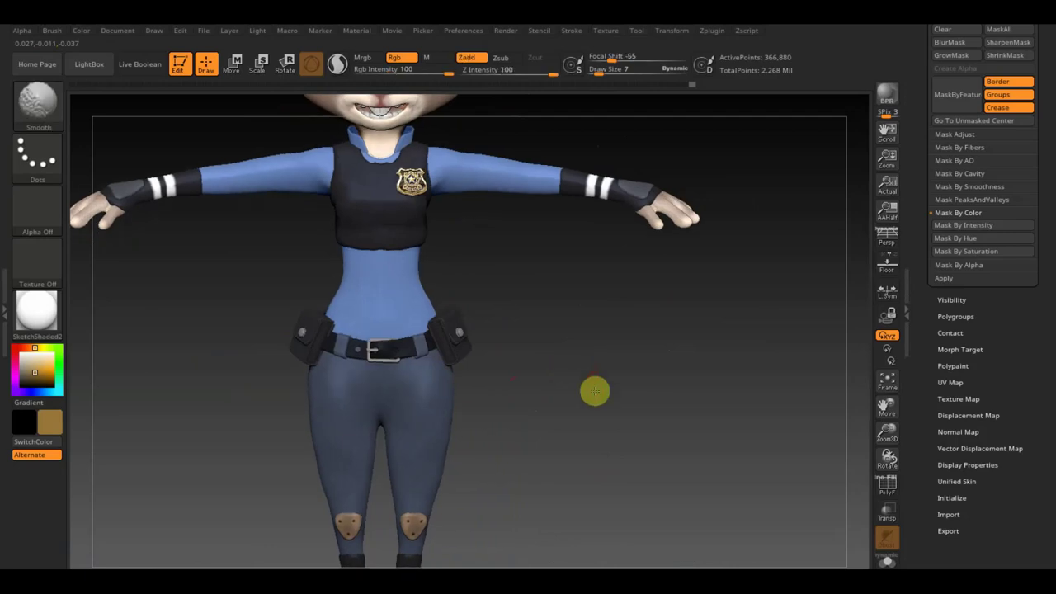
{"action": "mouse_move", "coordinate": [549, 424]}
{"action": "left_mouse_down", "text": "alt"}
{"action": "mouse_move", "coordinate": [531, 354]}
{"action": "mouse_move", "coordinate": [558, 385]}
{"action": "mouse_move", "coordinate": [587, 462]}
{"action": "mouse_move", "coordinate": [582, 438]}
{"action": "mouse_move", "coordinate": [605, 419]}
{"action": "left_mouse_up", "text": "alt"}
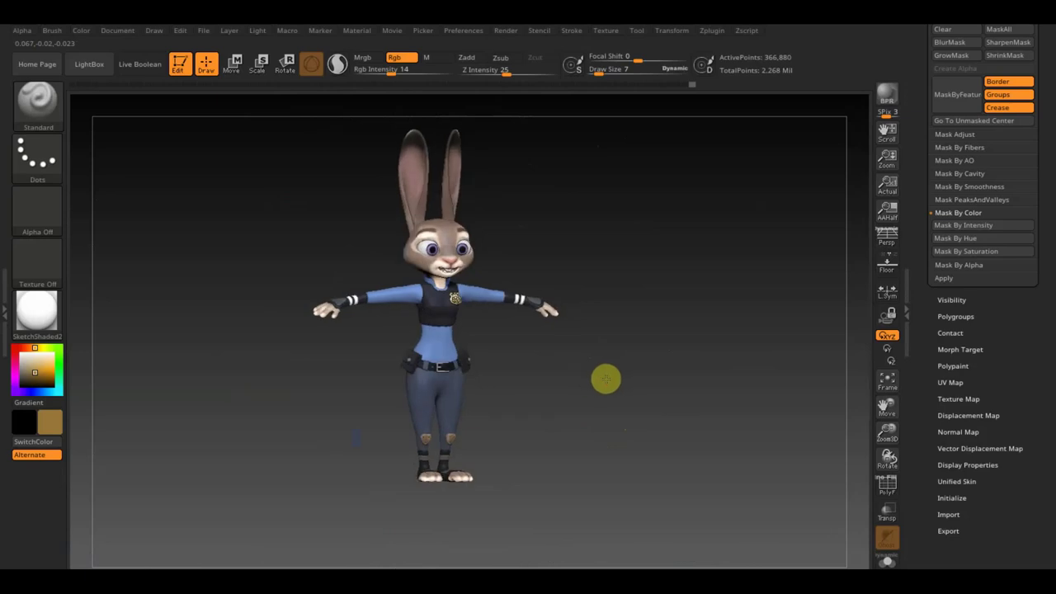
{"action": "mouse_move", "coordinate": [594, 381]}
{"action": "left_mouse_down"}
{"action": "mouse_move", "coordinate": [584, 379]}
{"action": "mouse_move", "coordinate": [600, 388]}
{"action": "left_mouse_up"}
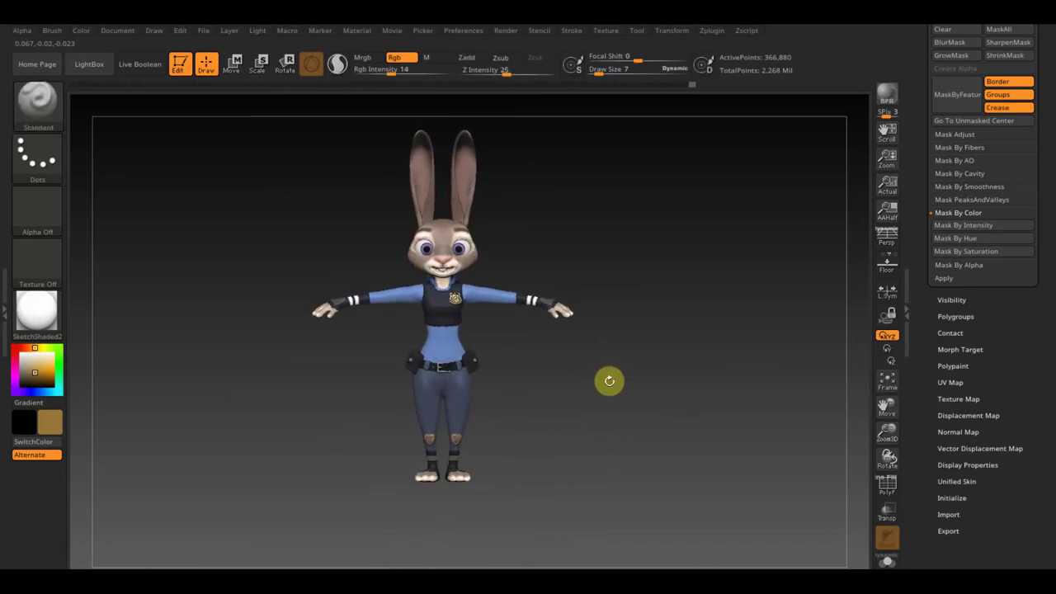